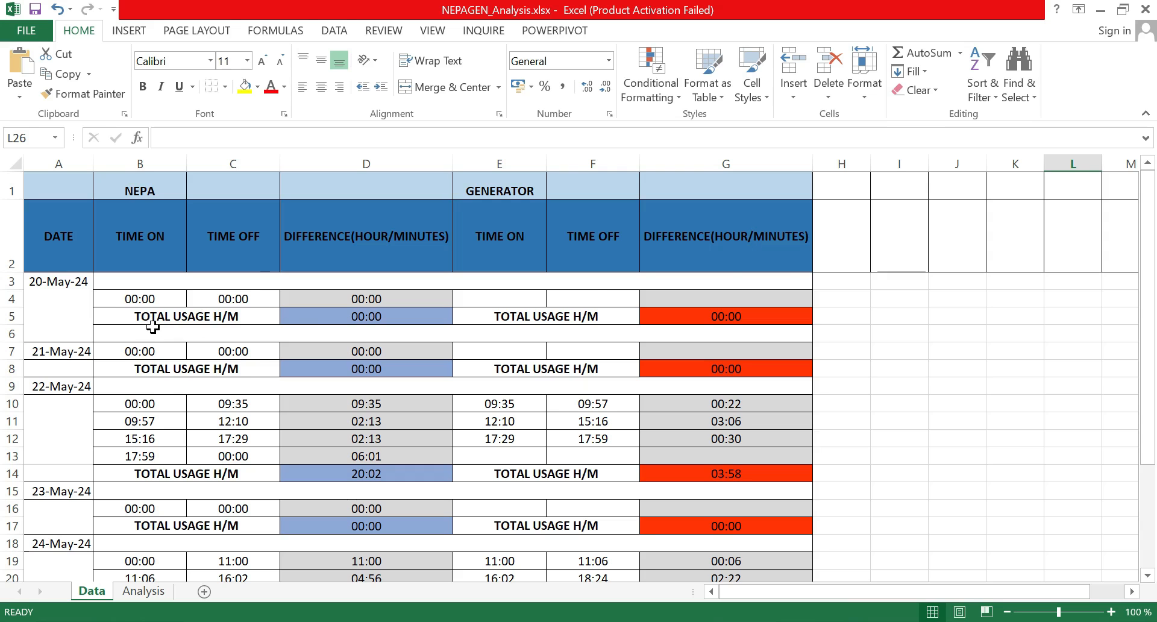
Examine the daily NEPA and generator on/off times and usage totals on the Data sheet.
{"action": "scroll", "coordinate": [154, 328], "scroll_direction": "down", "scroll_amount": 1}
{"action": "scroll", "coordinate": [155, 328], "scroll_direction": "up", "scroll_amount": 1}
{"action": "scroll", "coordinate": [178, 318], "scroll_direction": "down", "scroll_amount": 3}
{"action": "scroll", "coordinate": [251, 320], "scroll_direction": "down", "scroll_amount": 3}
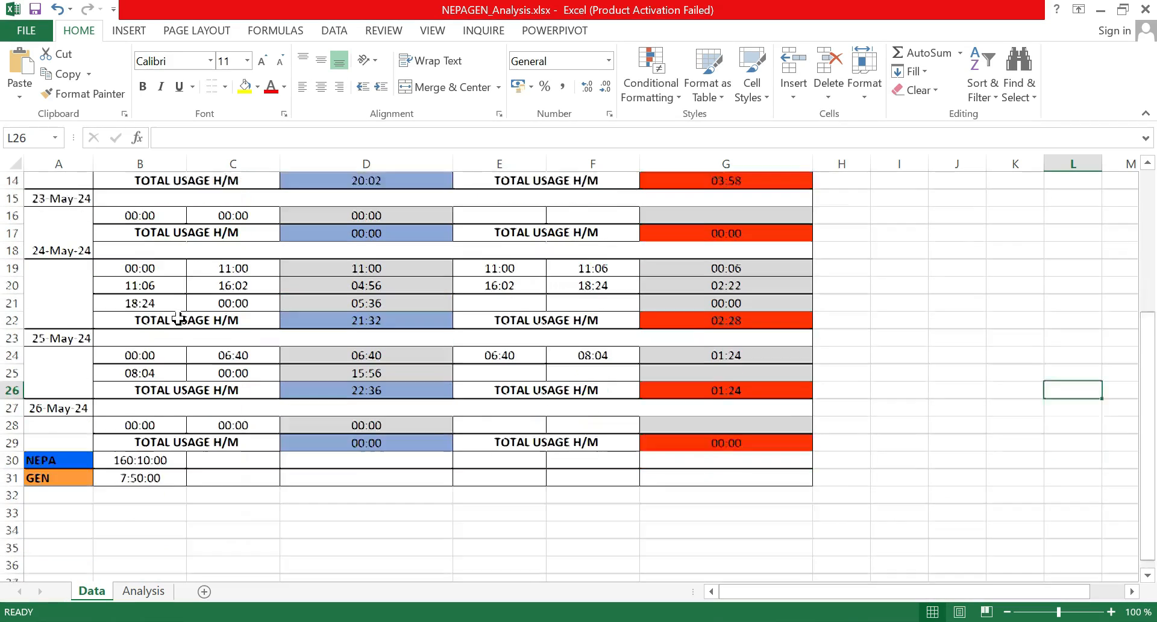
{"action": "scroll", "coordinate": [331, 382], "scroll_direction": "up", "scroll_amount": 2}
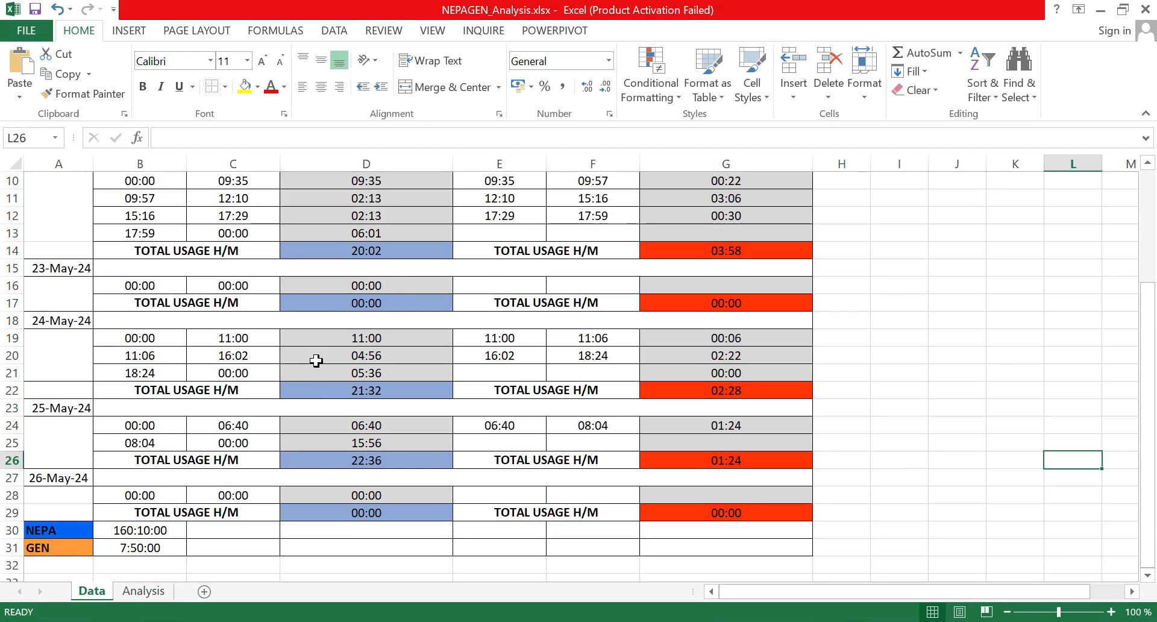
{"action": "scroll", "coordinate": [312, 304], "scroll_direction": "up", "scroll_amount": 1}
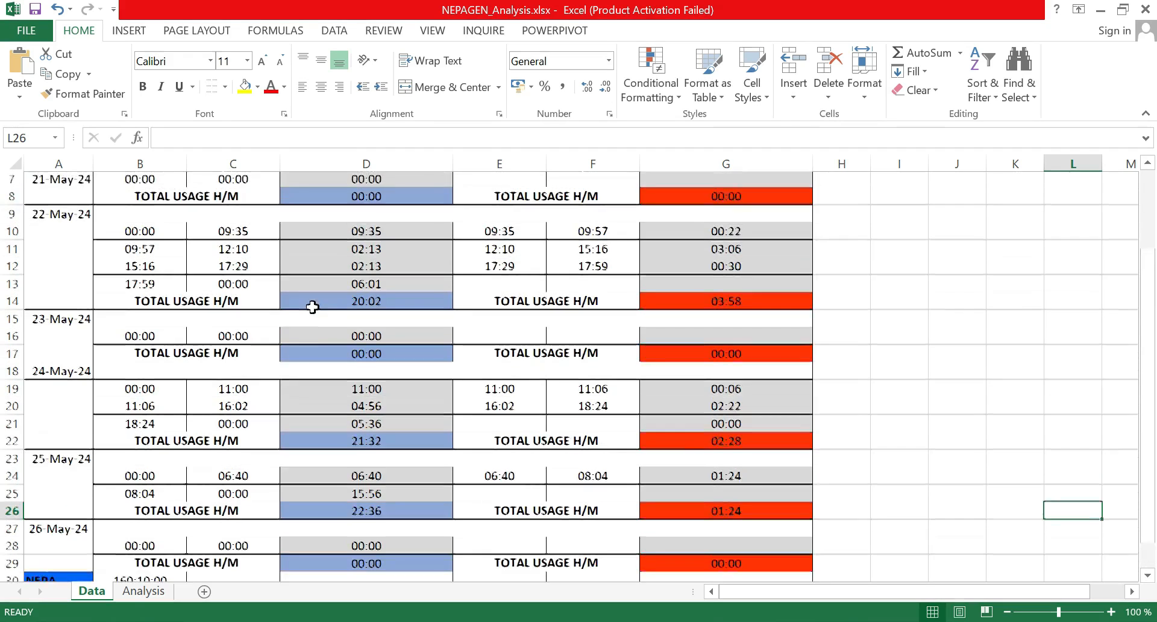
{"action": "scroll", "coordinate": [289, 331], "scroll_direction": "up", "scroll_amount": 2}
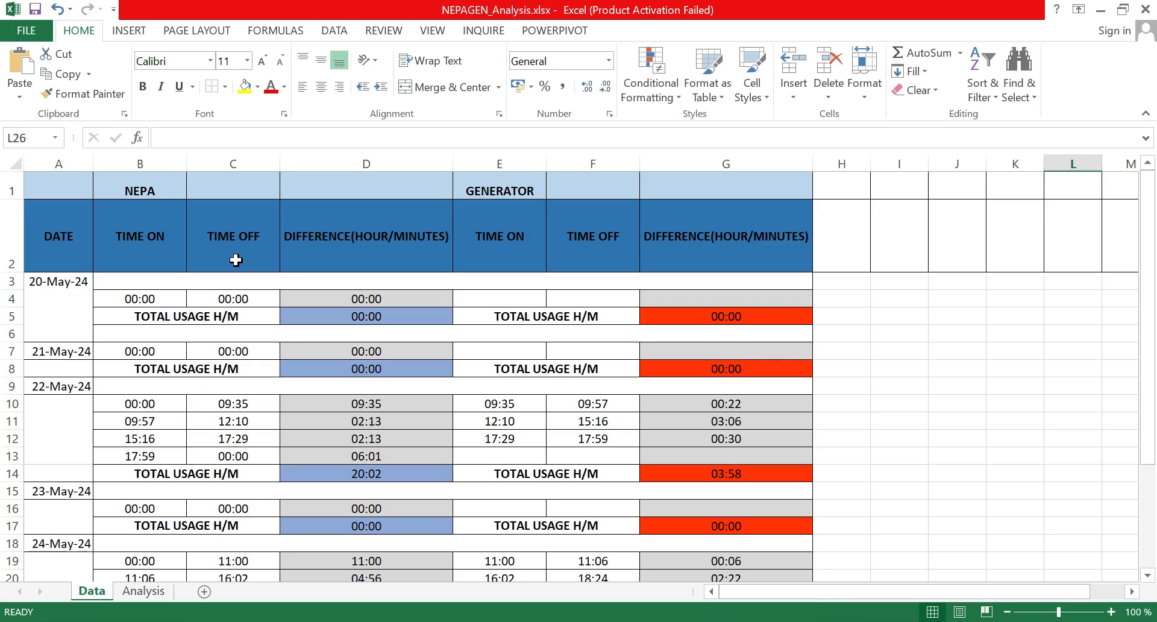
{"action": "scroll", "coordinate": [217, 325], "scroll_direction": "down", "scroll_amount": 1}
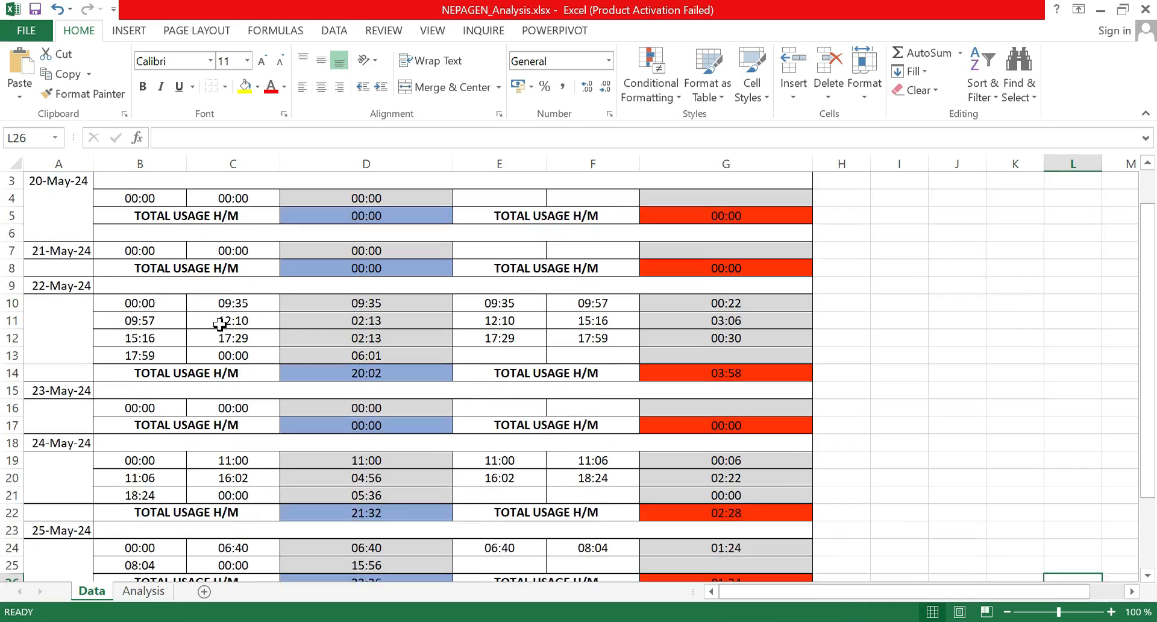
{"action": "scroll", "coordinate": [221, 327], "scroll_direction": "up", "scroll_amount": 1}
{"action": "scroll", "coordinate": [128, 368], "scroll_direction": "down", "scroll_amount": 1}
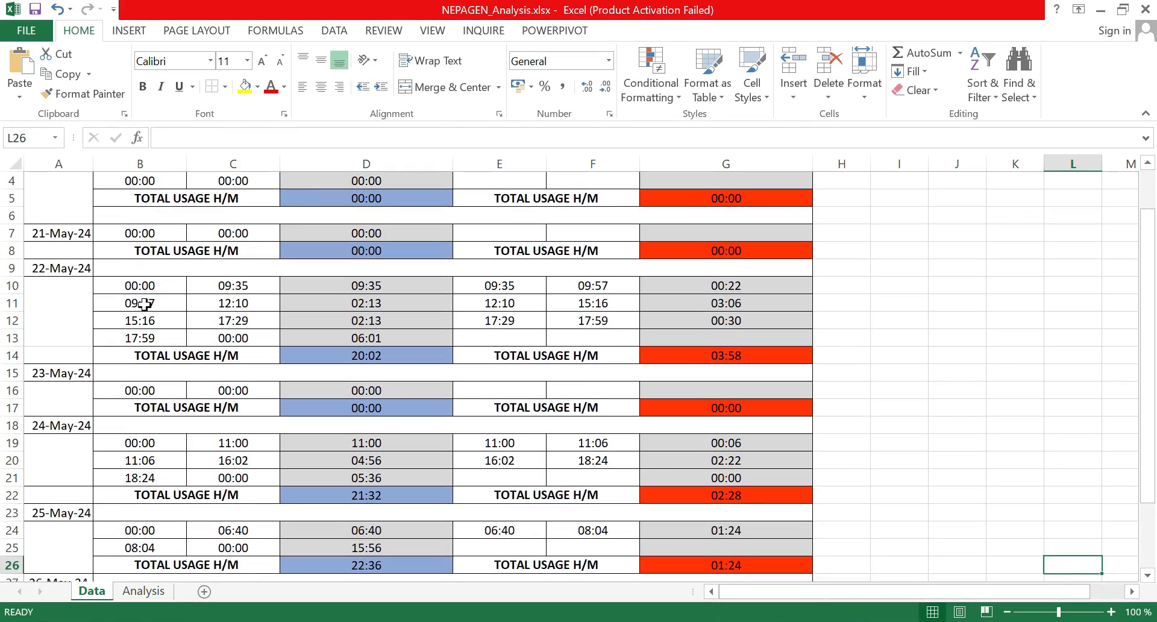
{"action": "scroll", "coordinate": [142, 302], "scroll_direction": "up", "scroll_amount": 1}
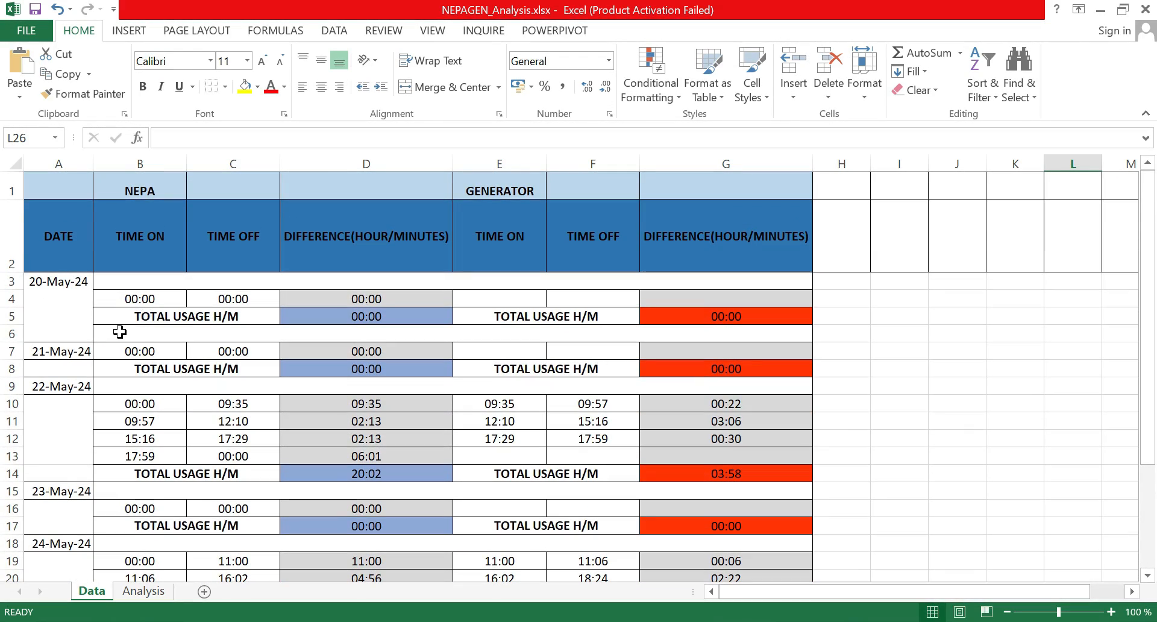
{"action": "scroll", "coordinate": [127, 334], "scroll_direction": "down", "scroll_amount": 2}
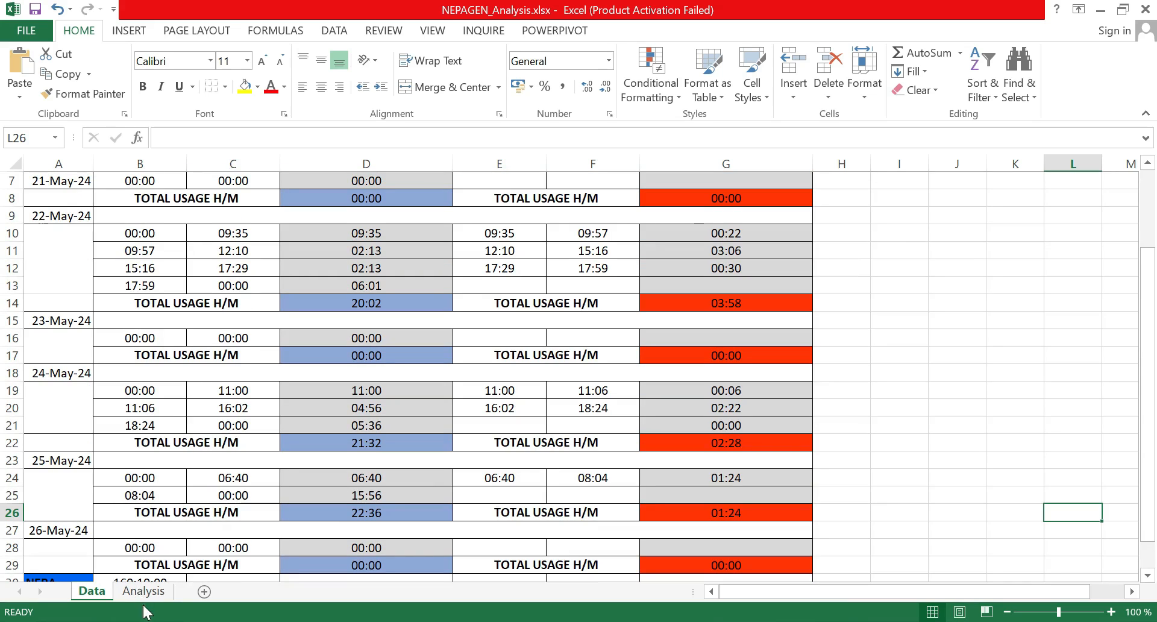
{"action": "left_click", "coordinate": [205, 593]}
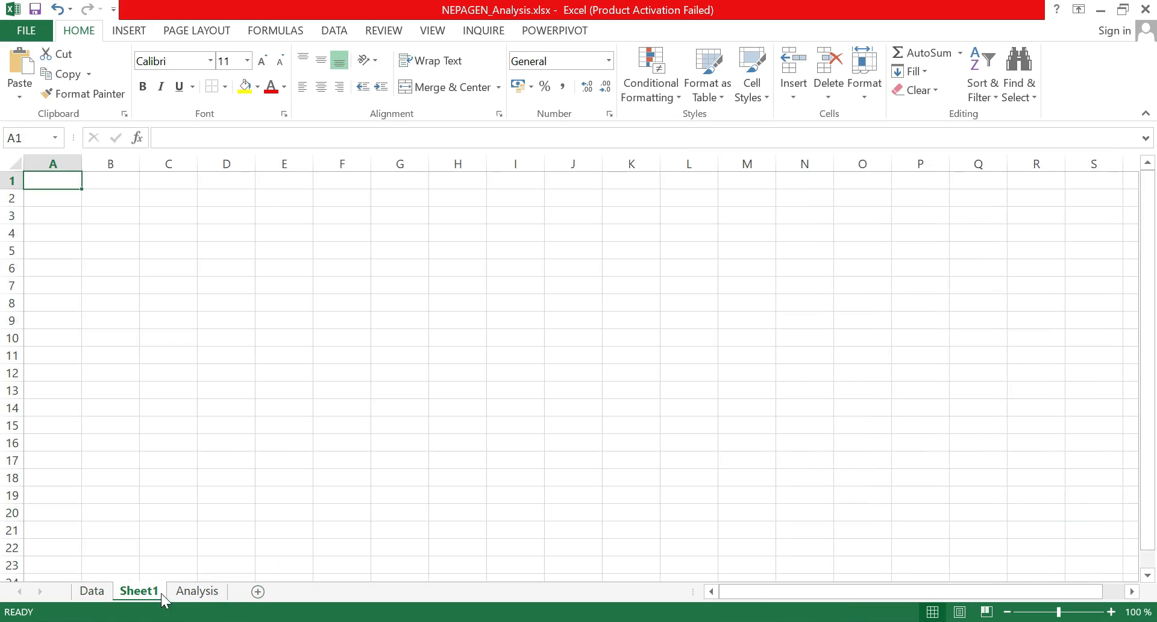
{"action": "right_click", "coordinate": [144, 591]}
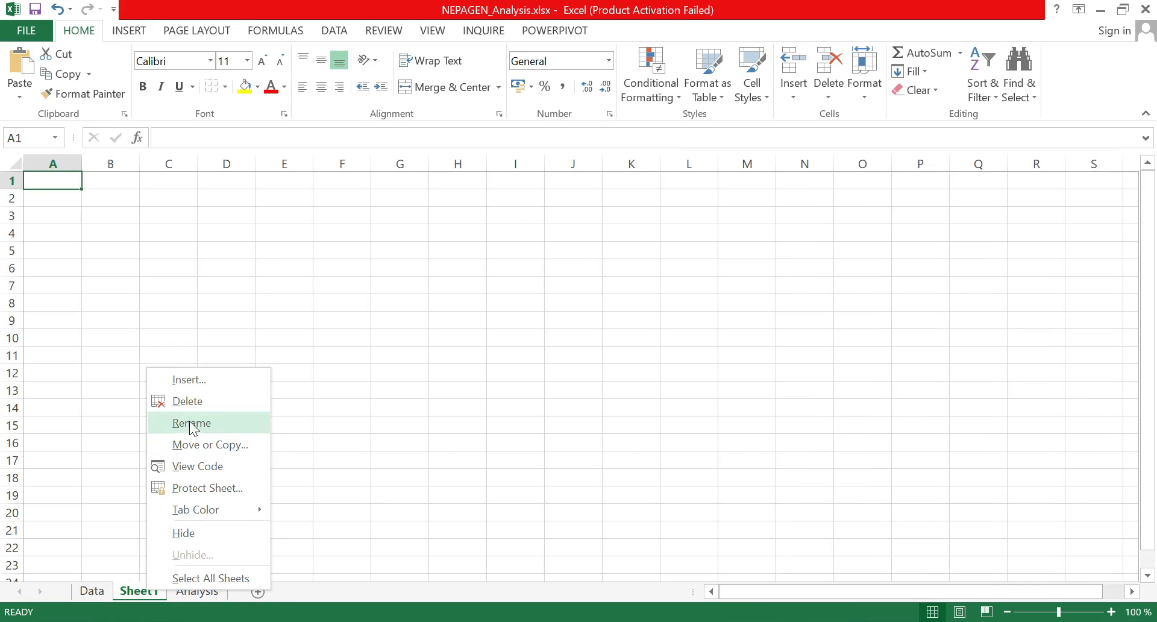
{"action": "left_click", "coordinate": [191, 424]}
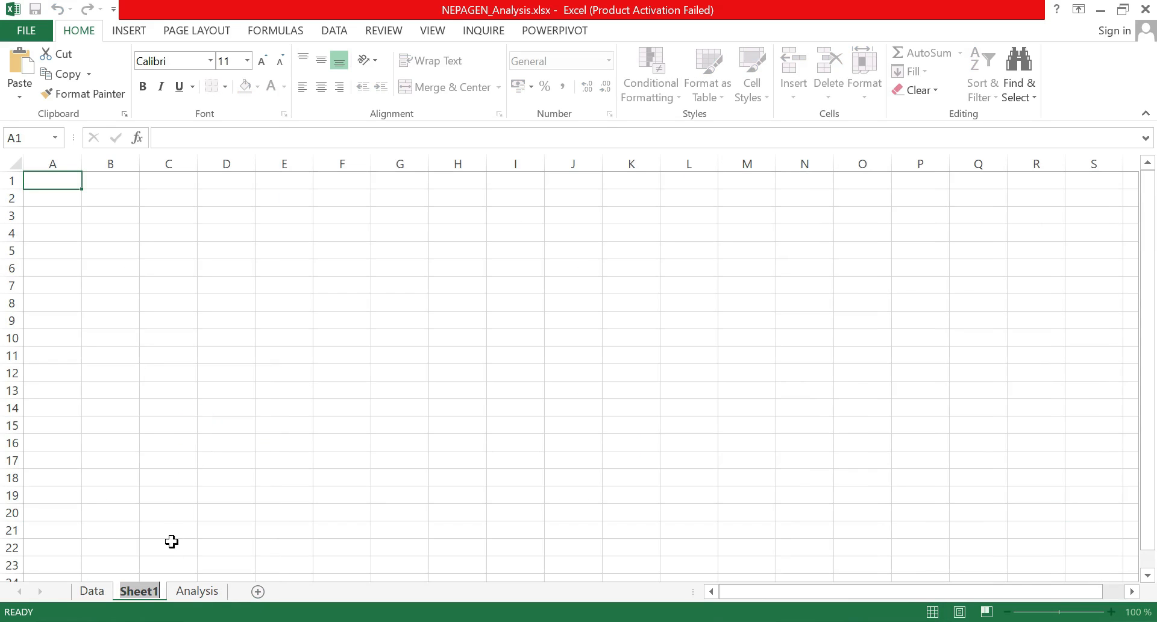
{"action": "left_click", "coordinate": [179, 517]}
{"action": "left_click", "coordinate": [146, 588]}
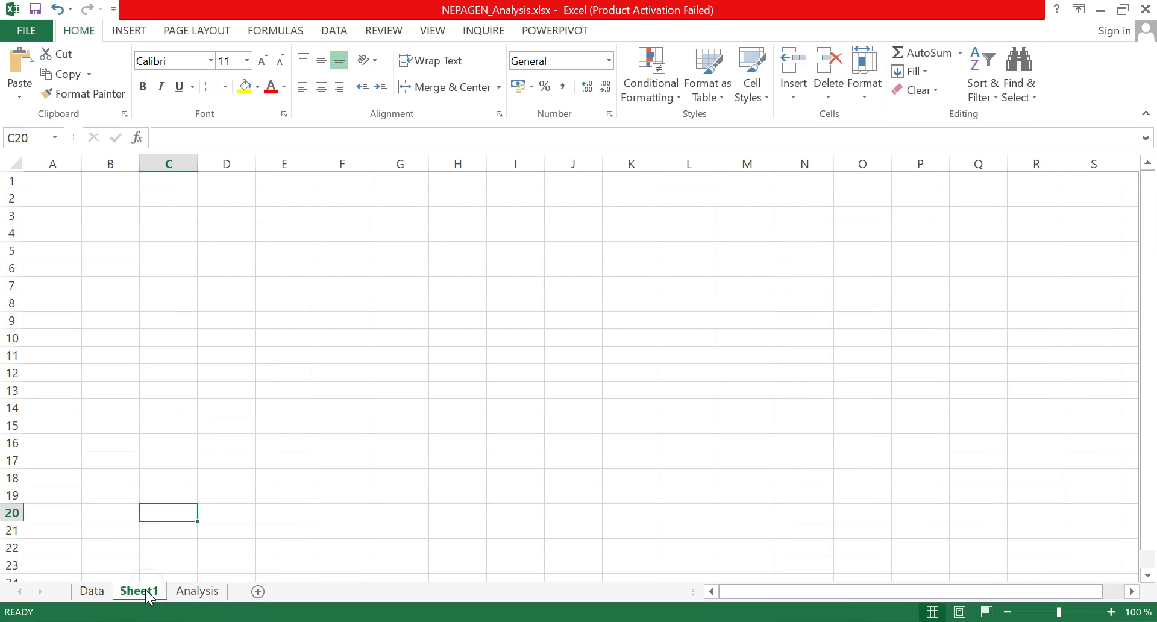
{"action": "right_click", "coordinate": [145, 591]}
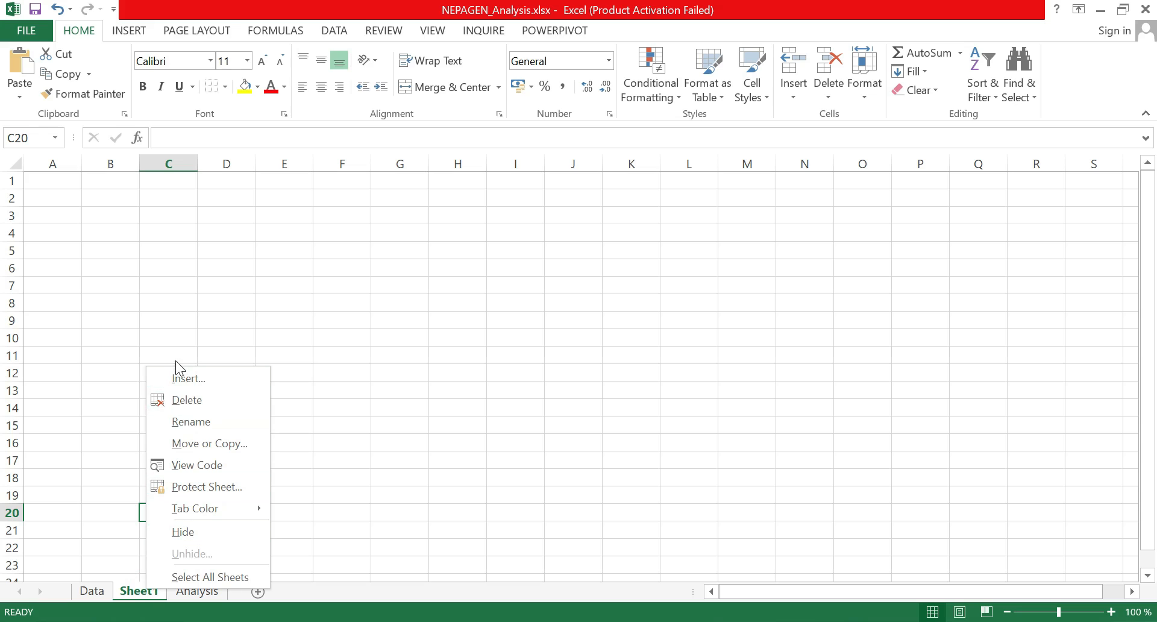
{"action": "left_click", "coordinate": [189, 399]}
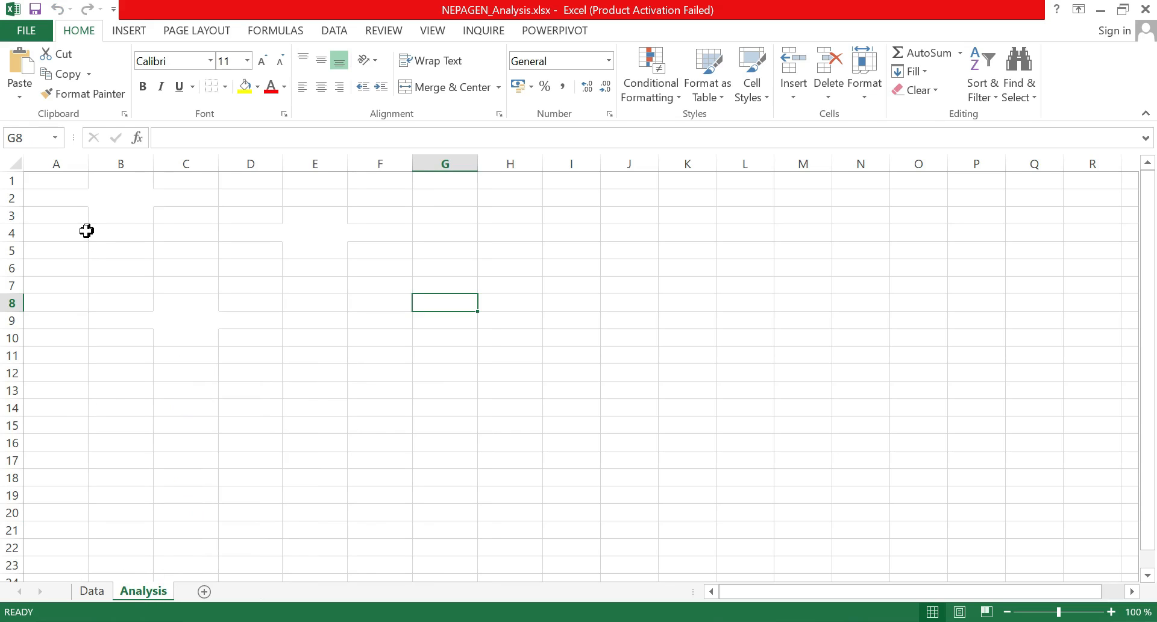
Enter the row labels DAYS, NEPA and GEN in cells A1 to A3 of the Analysis sheet.
{"action": "left_click", "coordinate": [87, 592]}
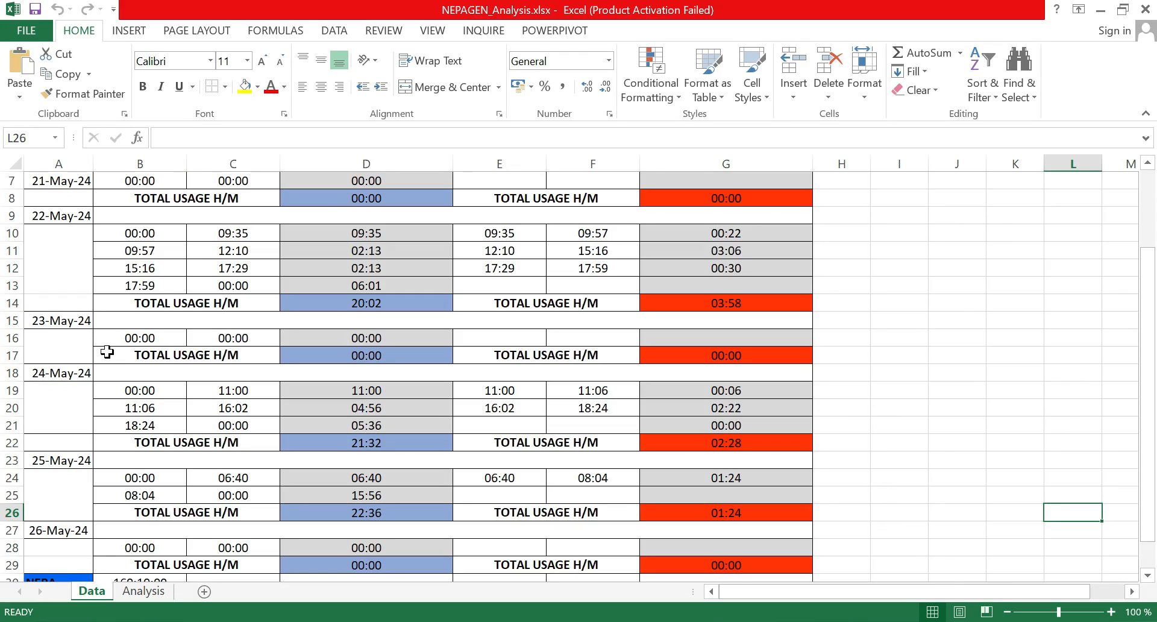
{"action": "left_click", "coordinate": [143, 592]}
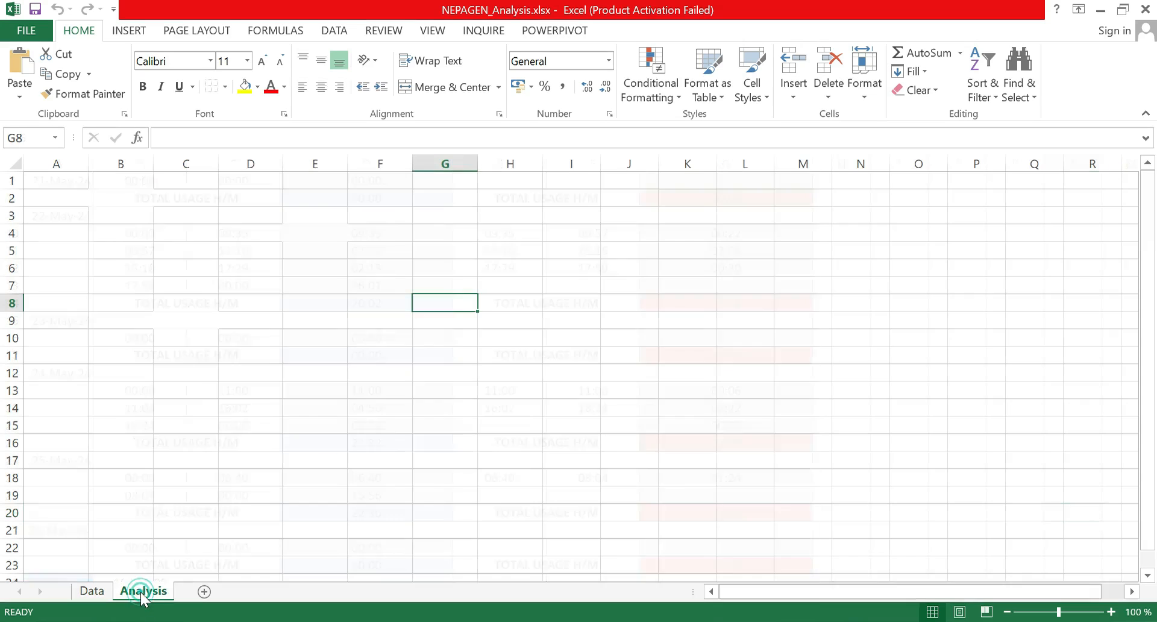
{"action": "left_click", "coordinate": [44, 186]}
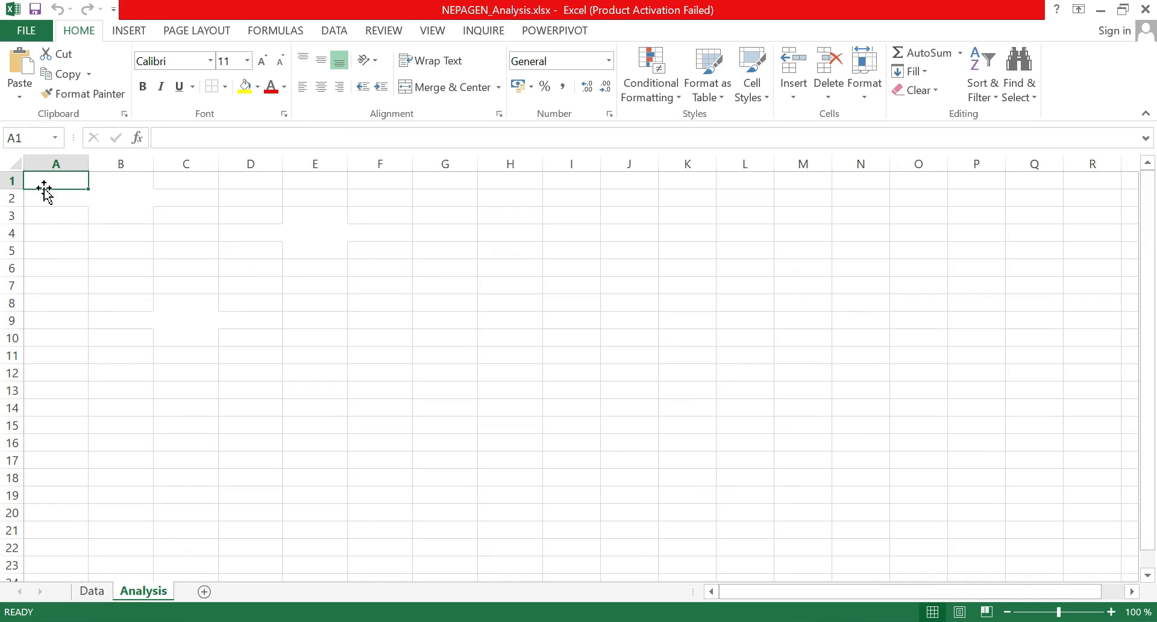
{"action": "type", "text": "D"}
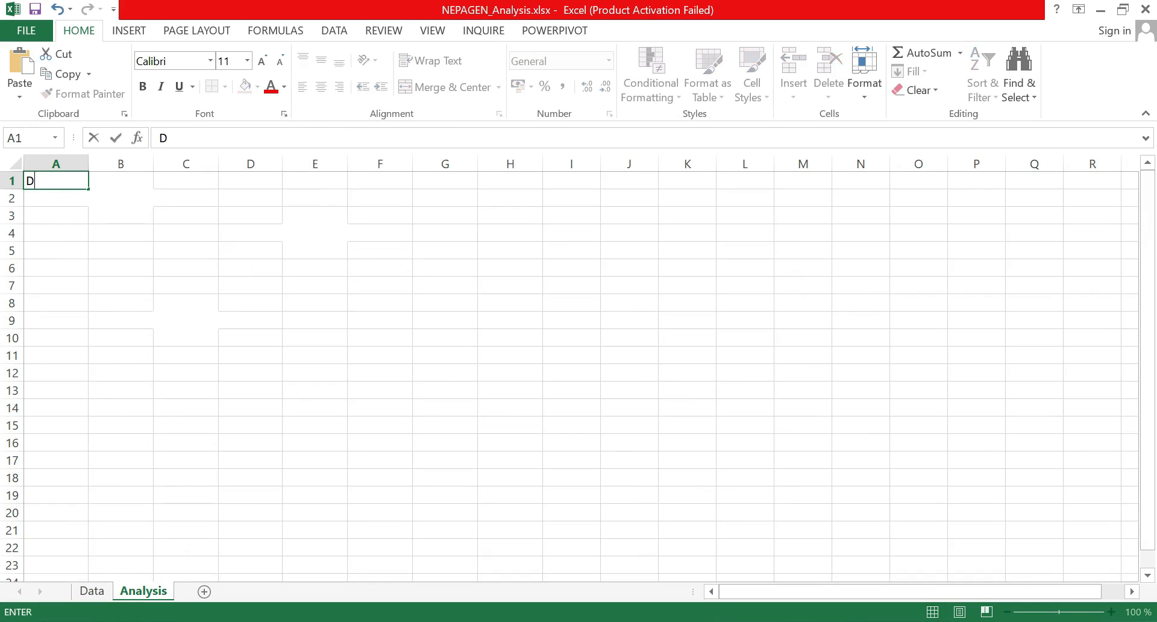
{"action": "type", "text": "AYS"}
{"action": "left_click", "coordinate": [67, 195]}
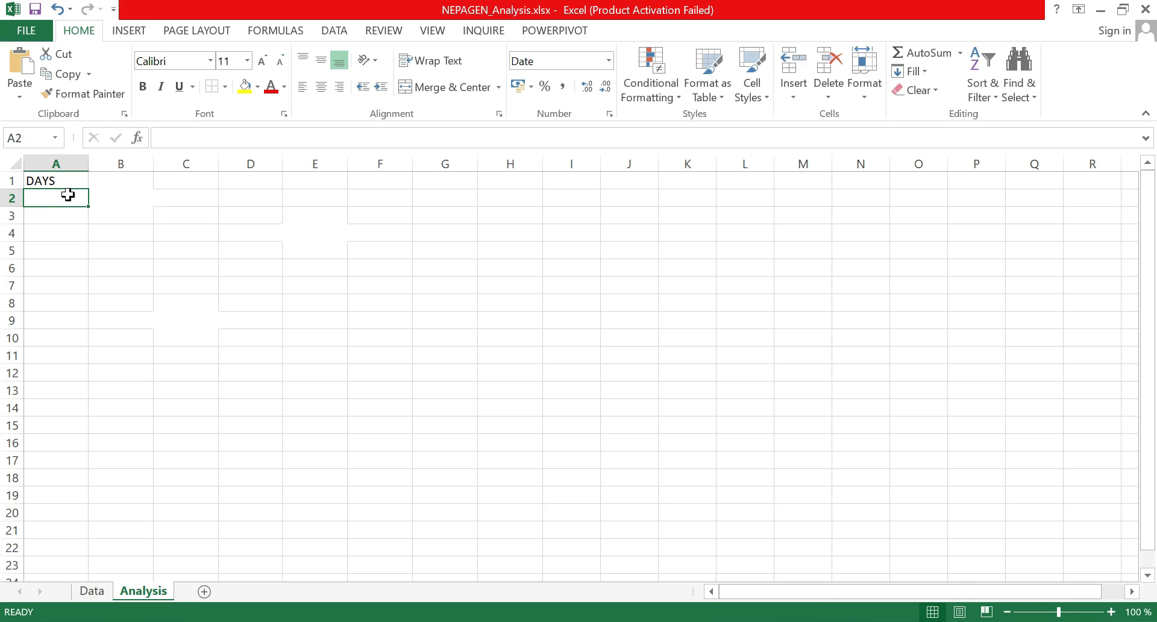
{"action": "type", "text": "NEPA"}
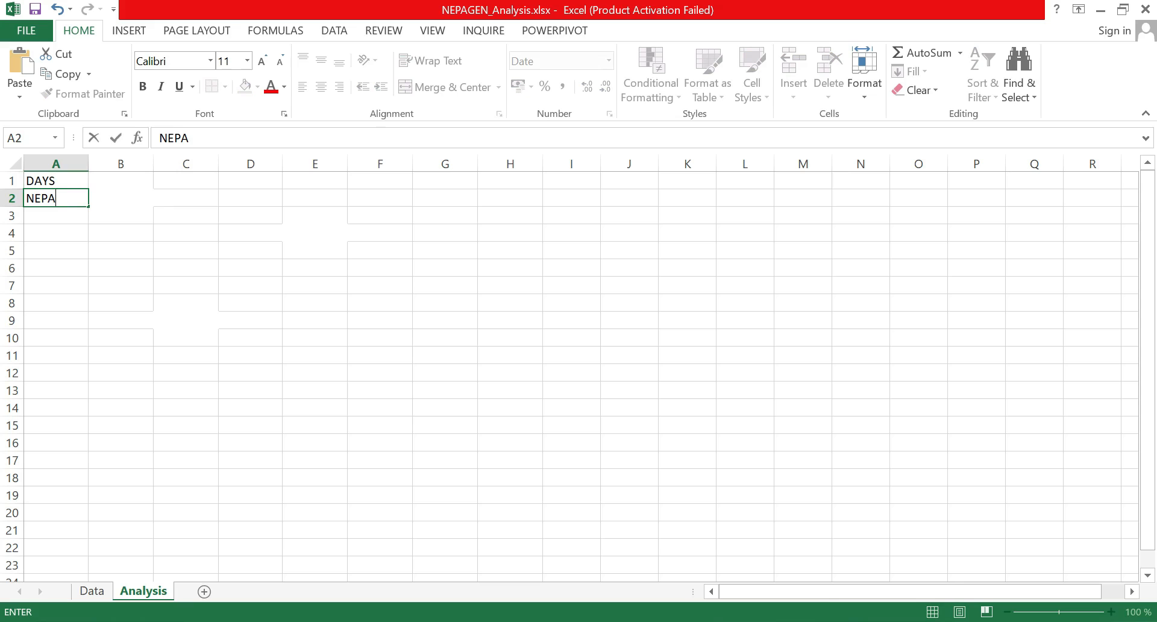
{"action": "left_click", "coordinate": [58, 214]}
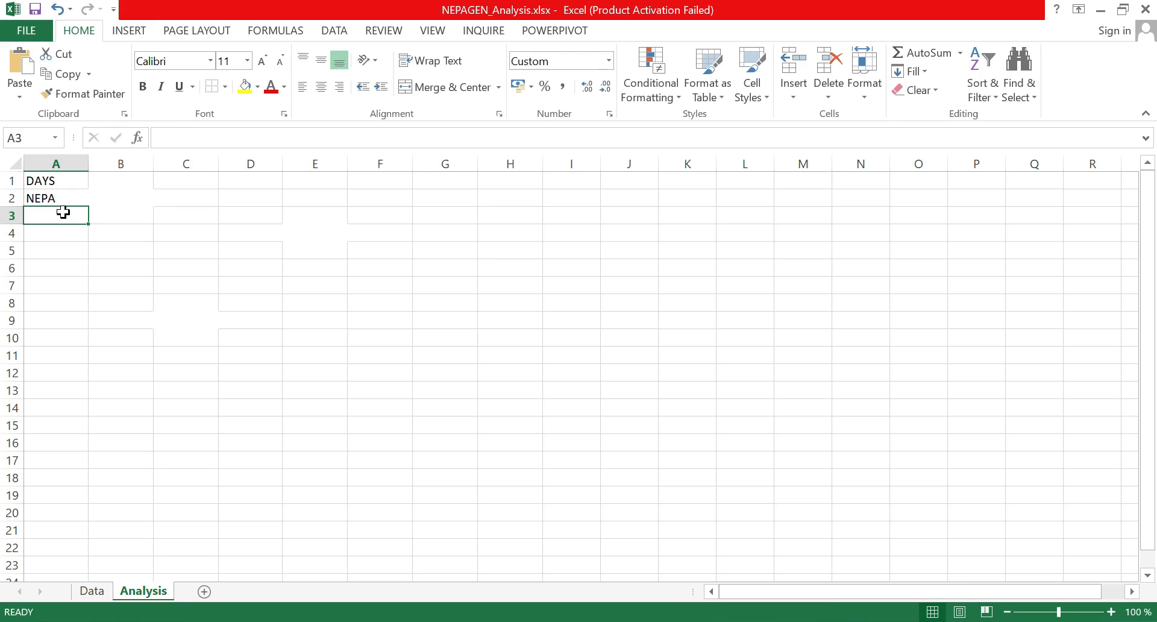
{"action": "type", "text": "GEN"}
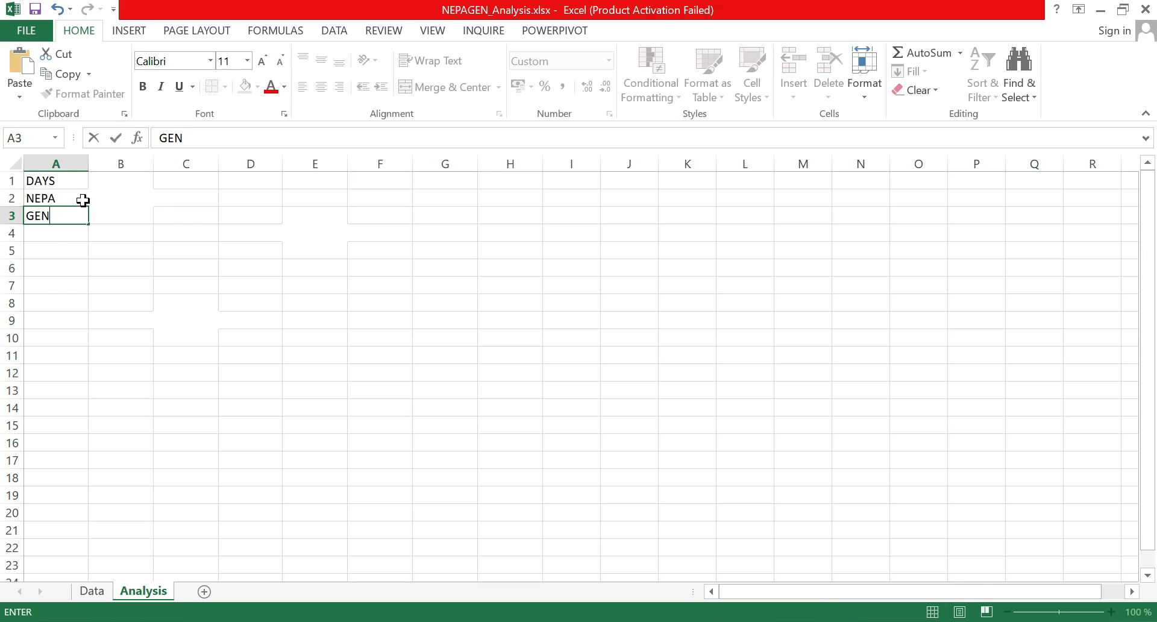
Check the first date on the Data sheet and enter 20-MAY-24 in cell B1 of the Analysis sheet.
{"action": "left_click", "coordinate": [106, 181]}
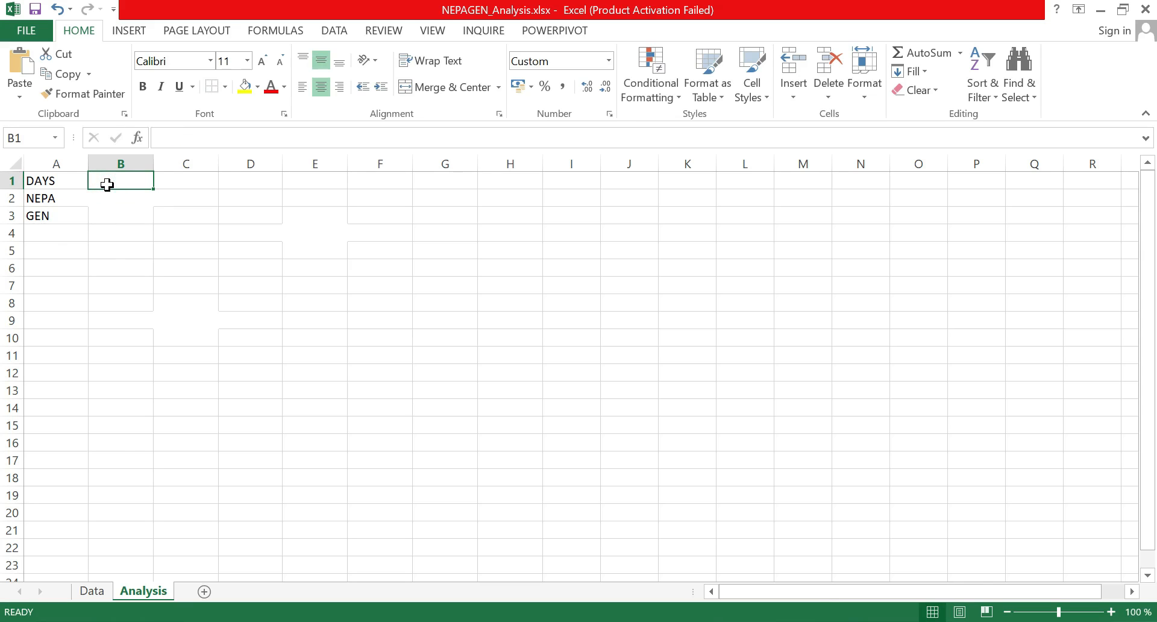
{"action": "left_click", "coordinate": [93, 591]}
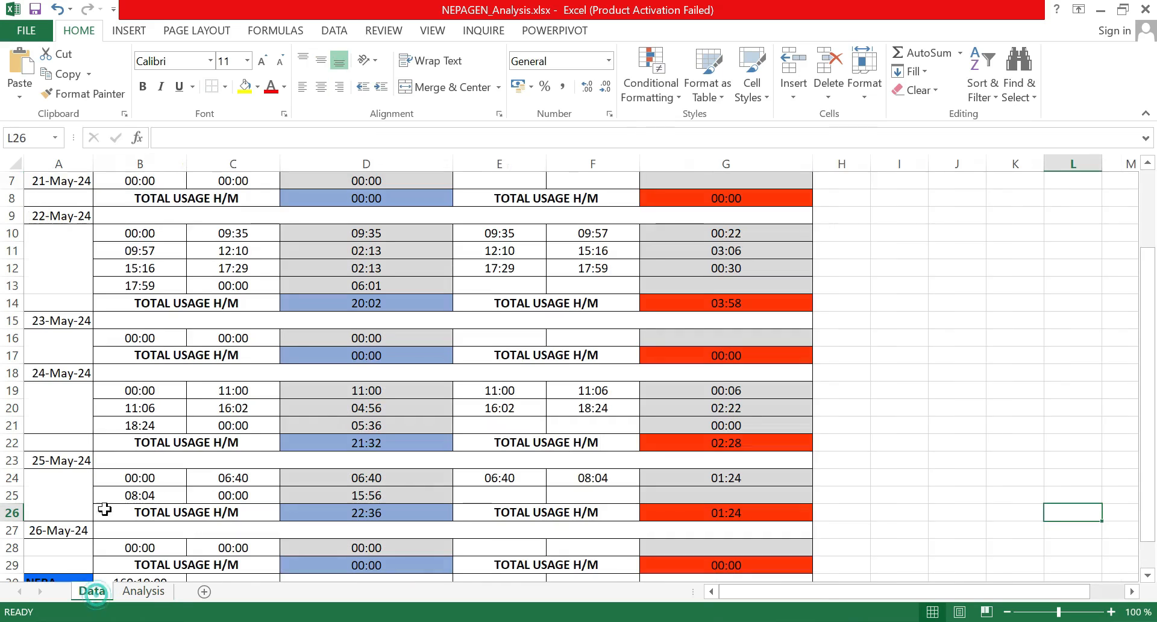
{"action": "scroll", "coordinate": [73, 259], "scroll_direction": "up", "scroll_amount": 2}
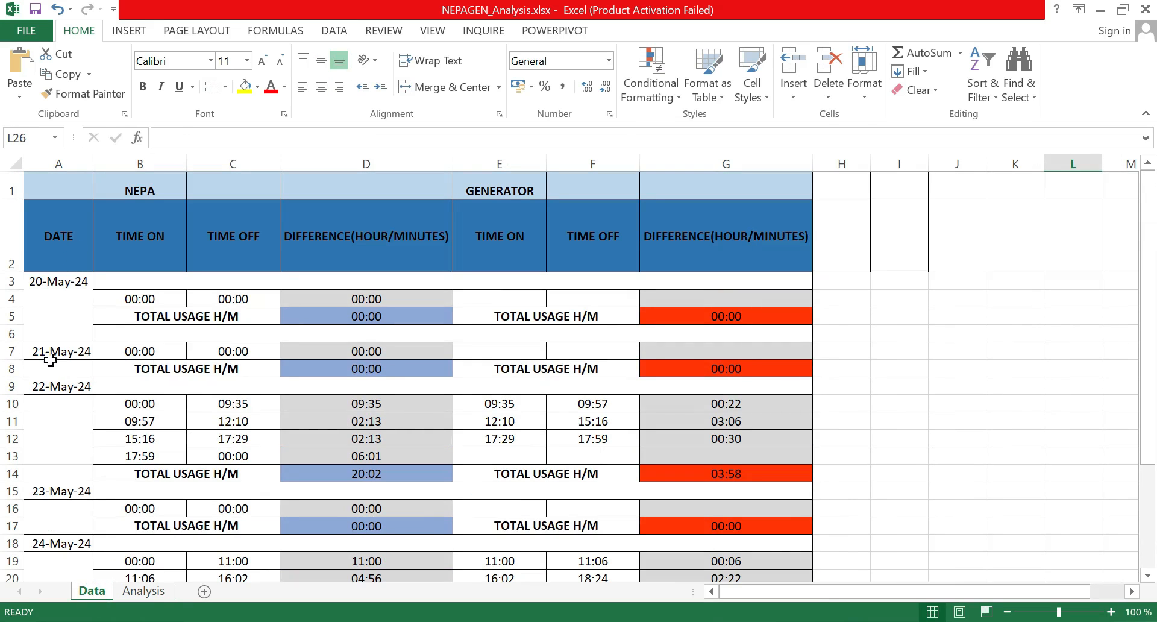
{"action": "left_click", "coordinate": [154, 595]}
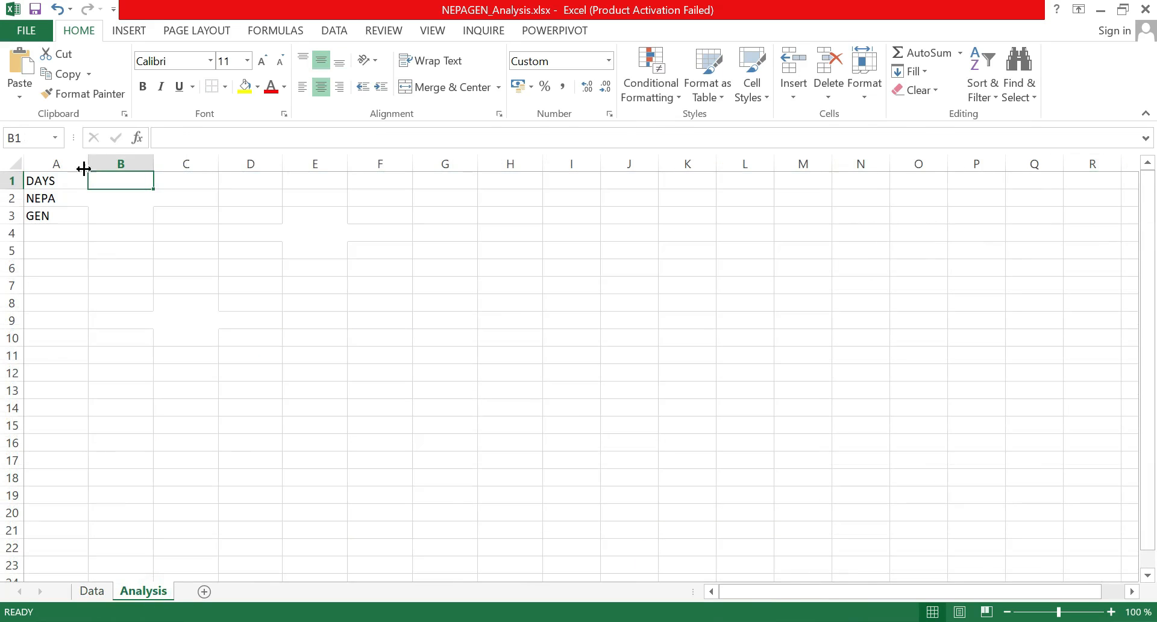
{"action": "left_click", "coordinate": [96, 592]}
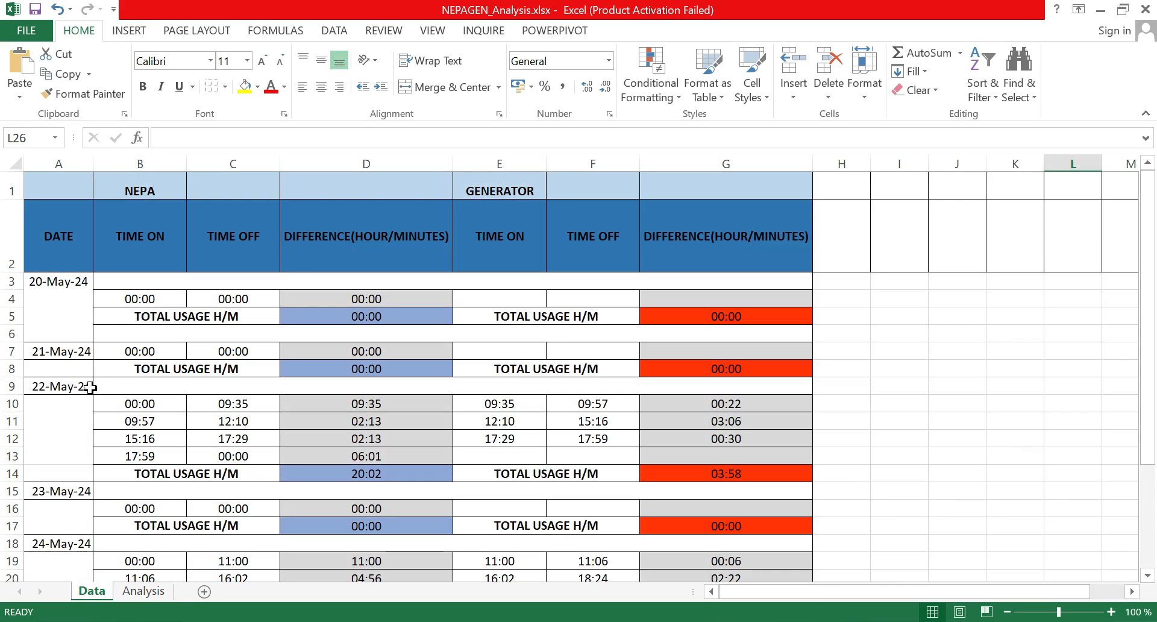
{"action": "left_click", "coordinate": [142, 592]}
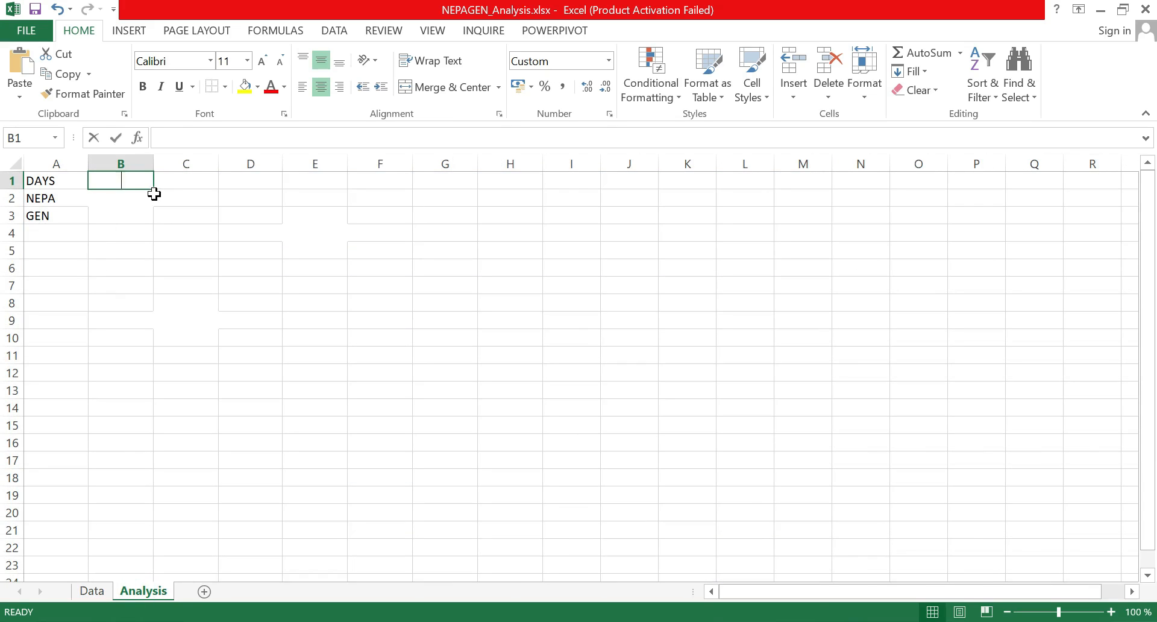
{"action": "type", "text": "20-"}
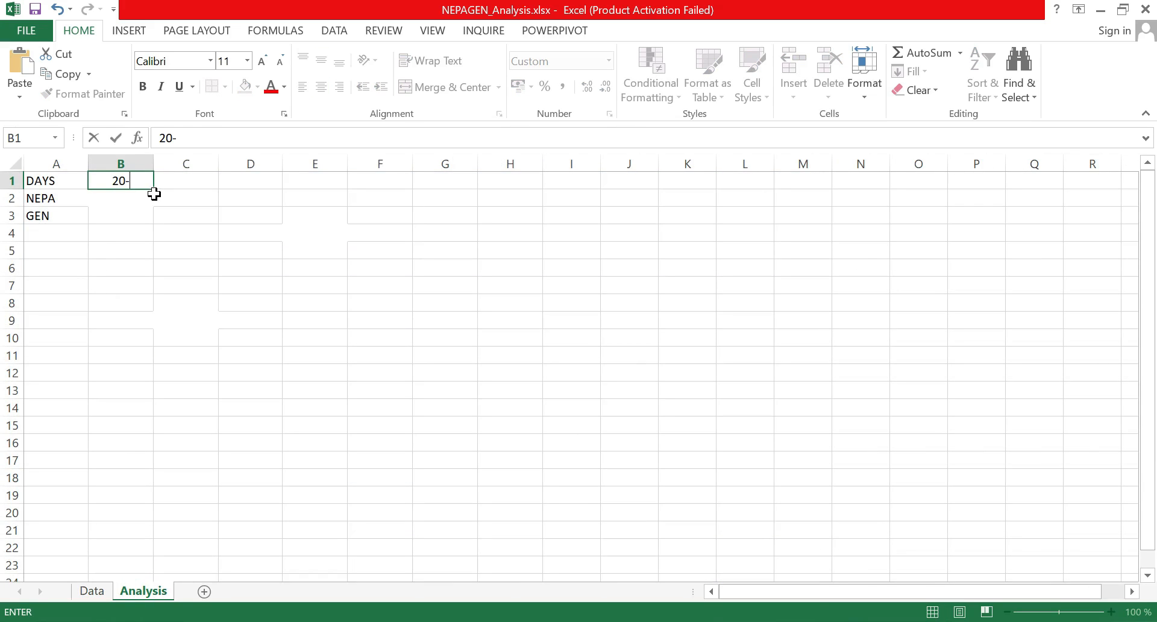
{"action": "type", "text": "MAY-24"}
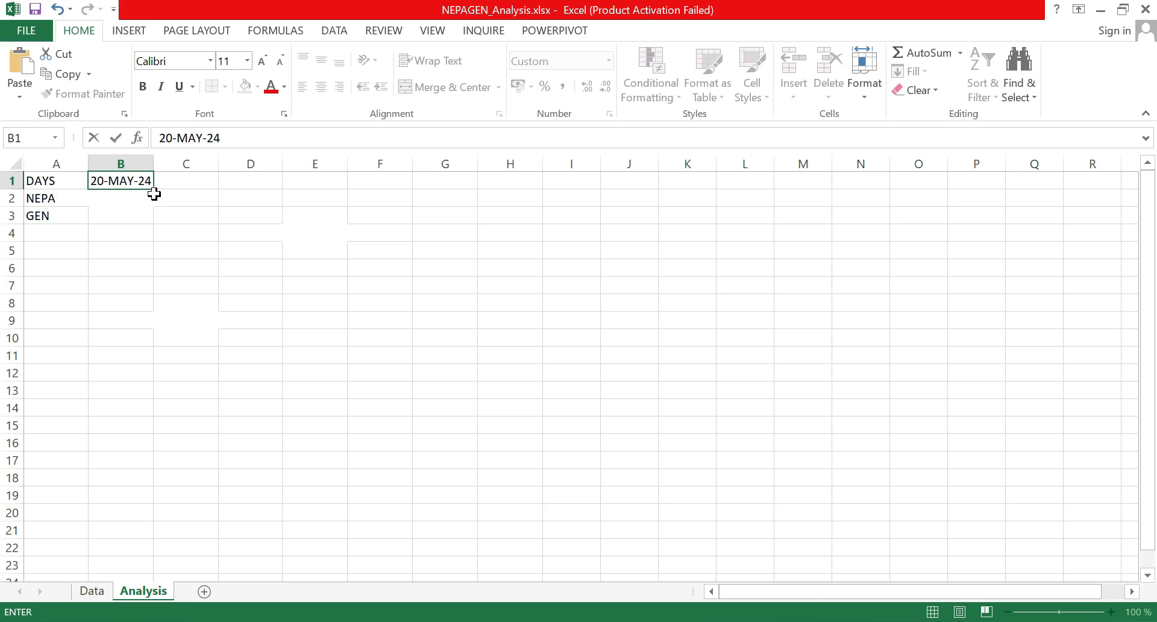
{"action": "left_click", "coordinate": [186, 184]}
Fill the daily date series from B1 across row 1 to I1.
{"action": "left_click", "coordinate": [129, 180]}
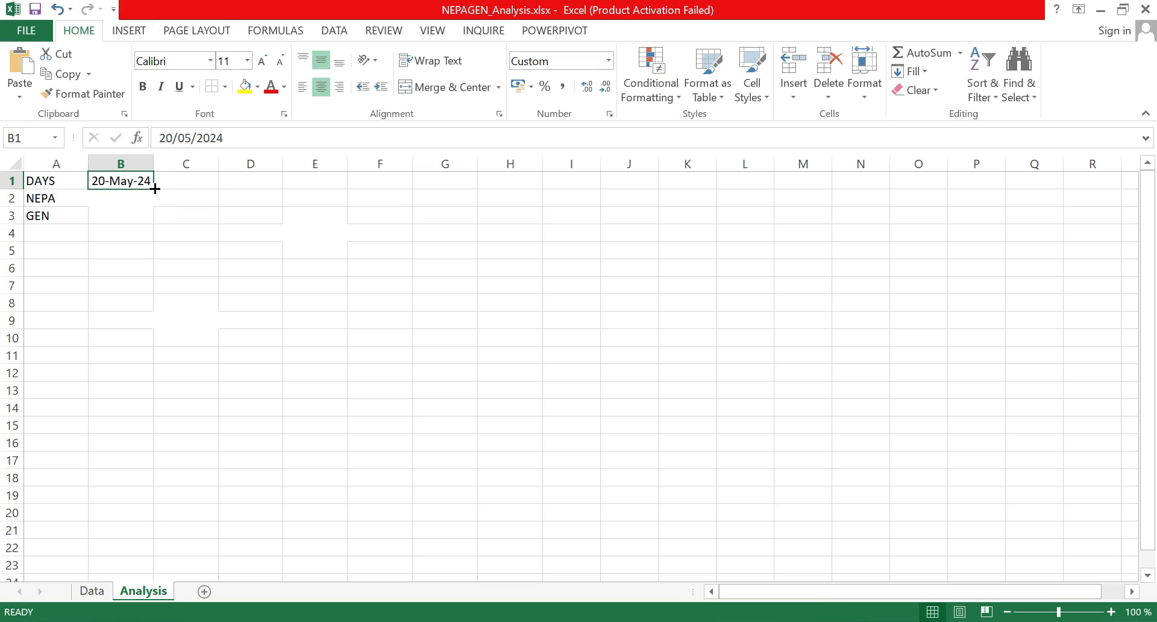
{"action": "left_click_drag", "start_coordinate": [155, 188], "coordinate": [571, 184]}
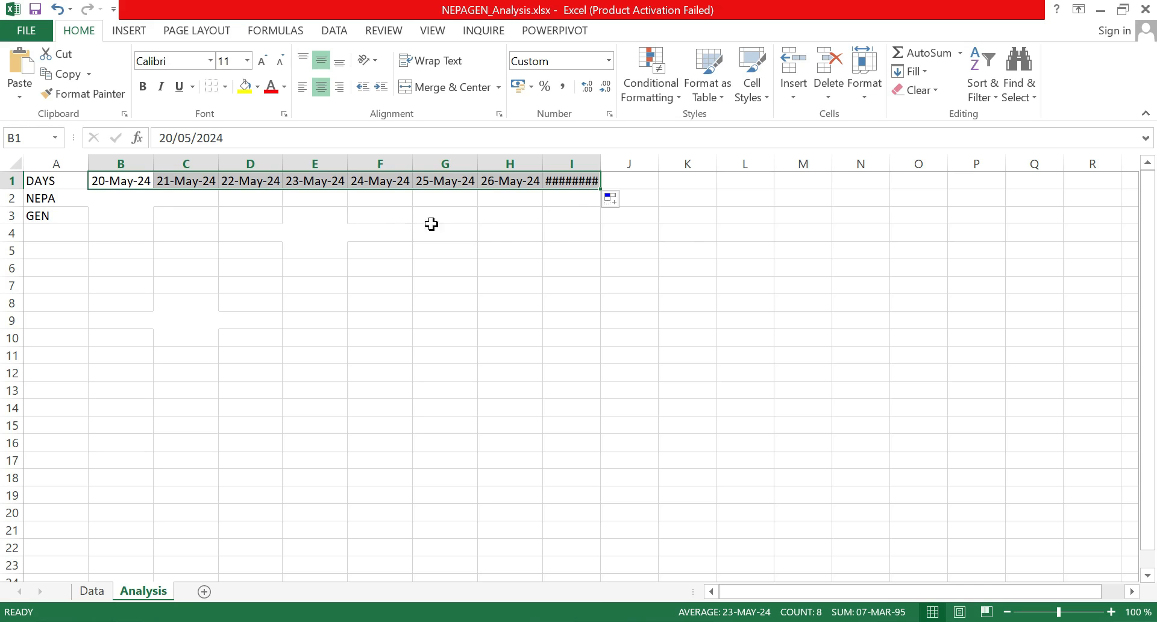
{"action": "left_click", "coordinate": [667, 253]}
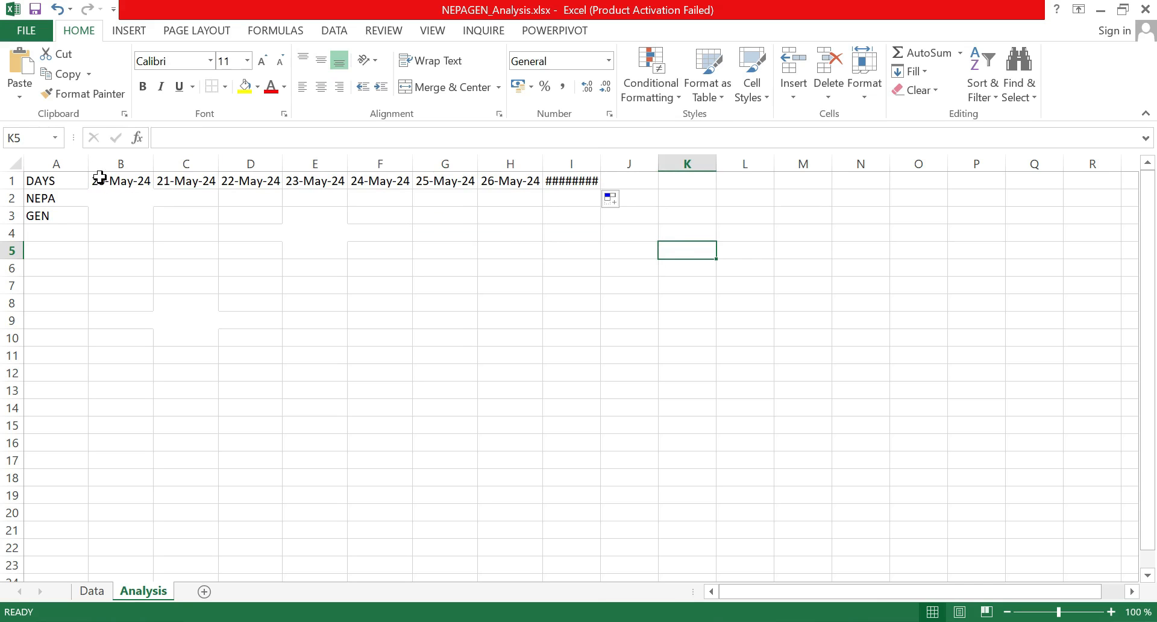
Apply the custom date format dd-mmm-yy to cell I1 on the Analysis sheet.
{"action": "left_click", "coordinate": [553, 181]}
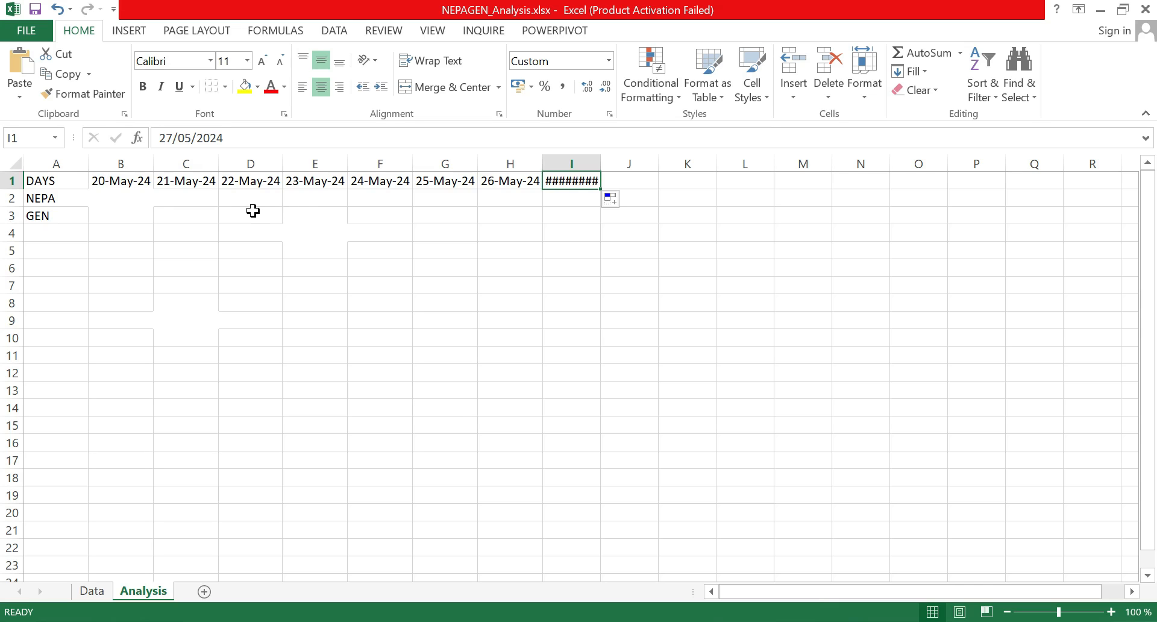
{"action": "right_click", "coordinate": [560, 180]}
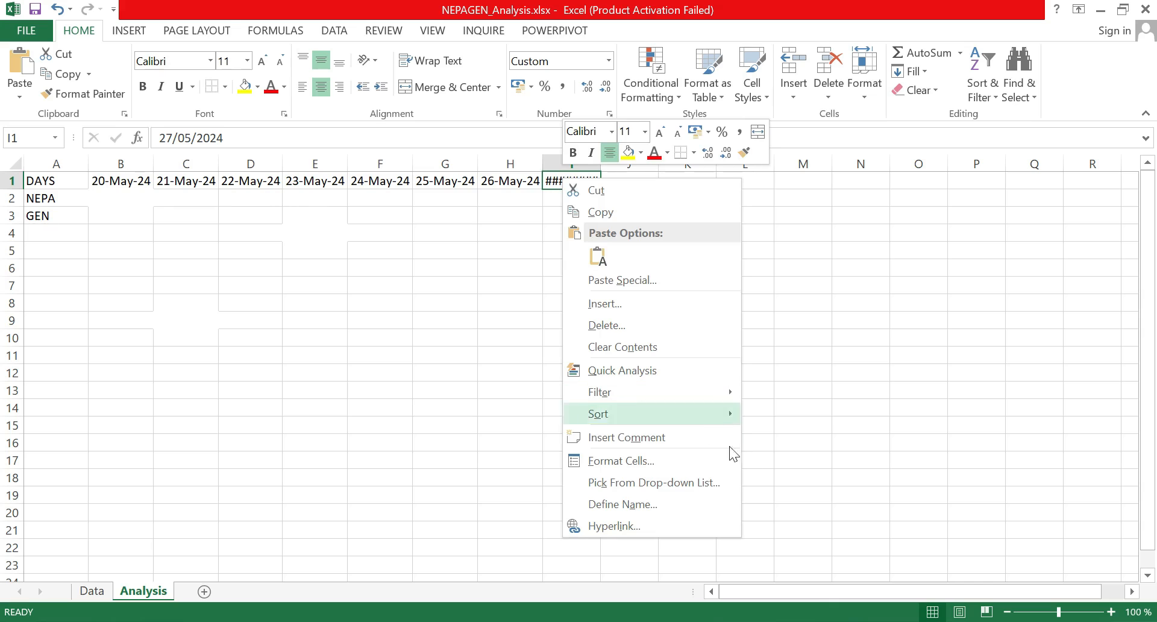
{"action": "mouse_move", "coordinate": [720, 414]}
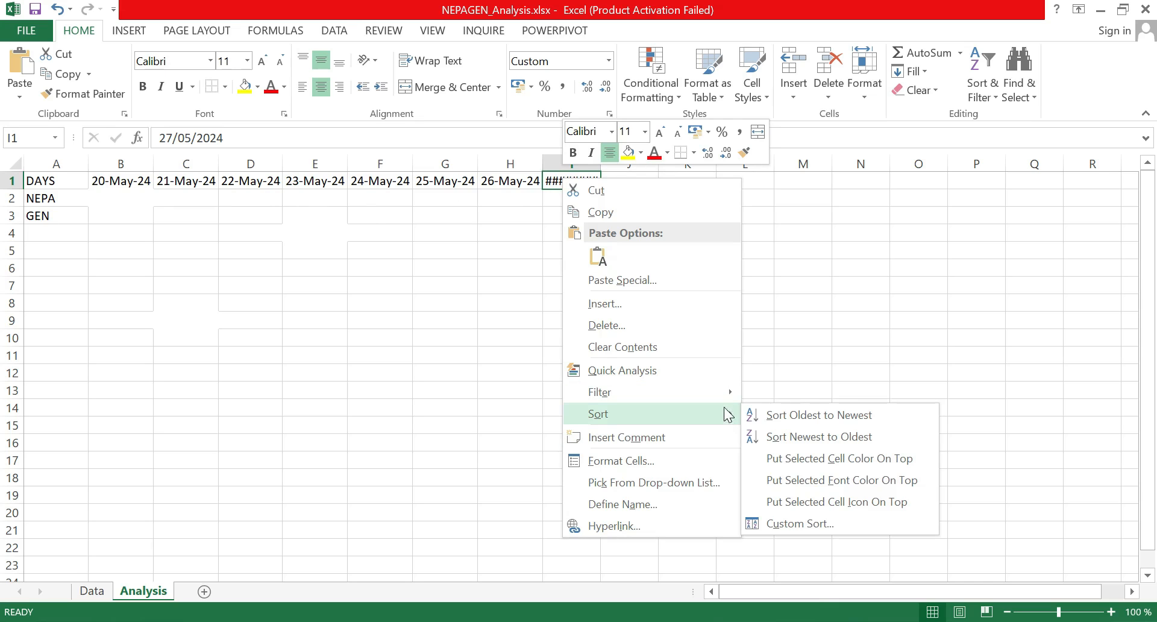
{"action": "key", "text": "Escape"}
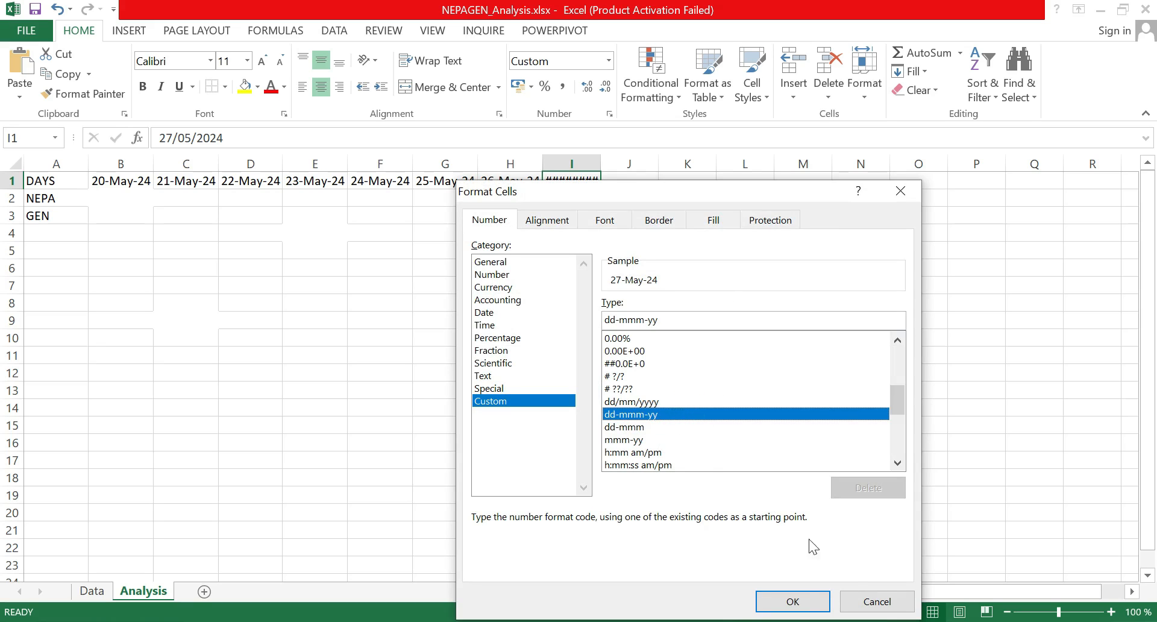
{"action": "left_click", "coordinate": [792, 601]}
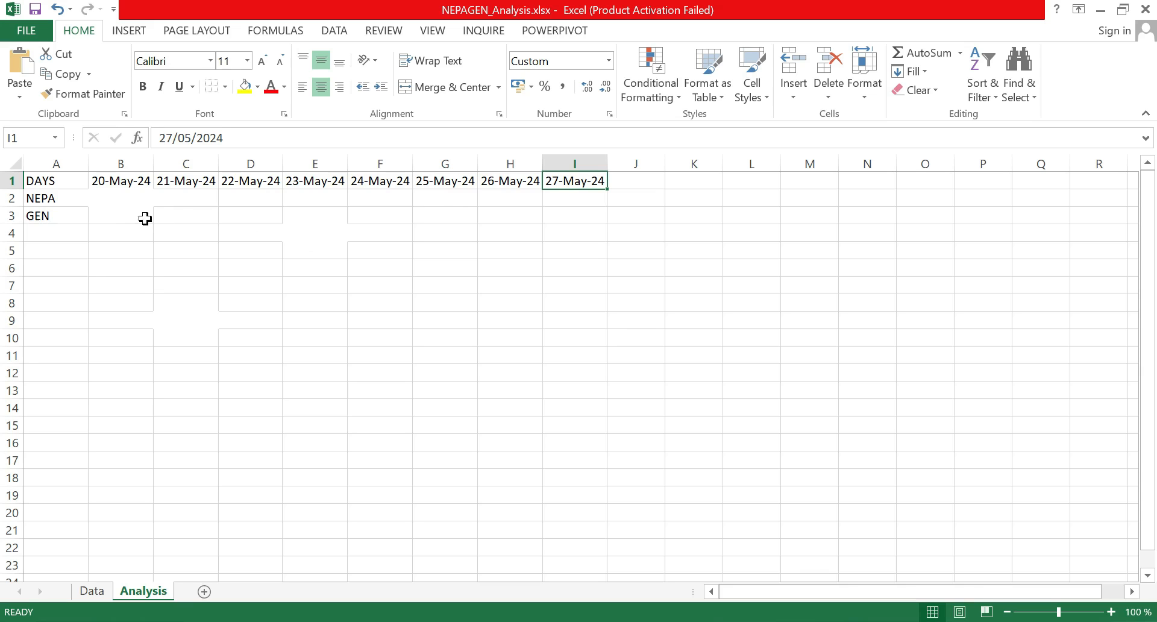
Check the last recorded date on the Data sheet and clear the surplus date from cell I1 of the Analysis sheet.
{"action": "left_click", "coordinate": [92, 591]}
{"action": "scroll", "coordinate": [155, 334], "scroll_direction": "down", "scroll_amount": 3}
{"action": "scroll", "coordinate": [155, 334], "scroll_direction": "down", "scroll_amount": 1}
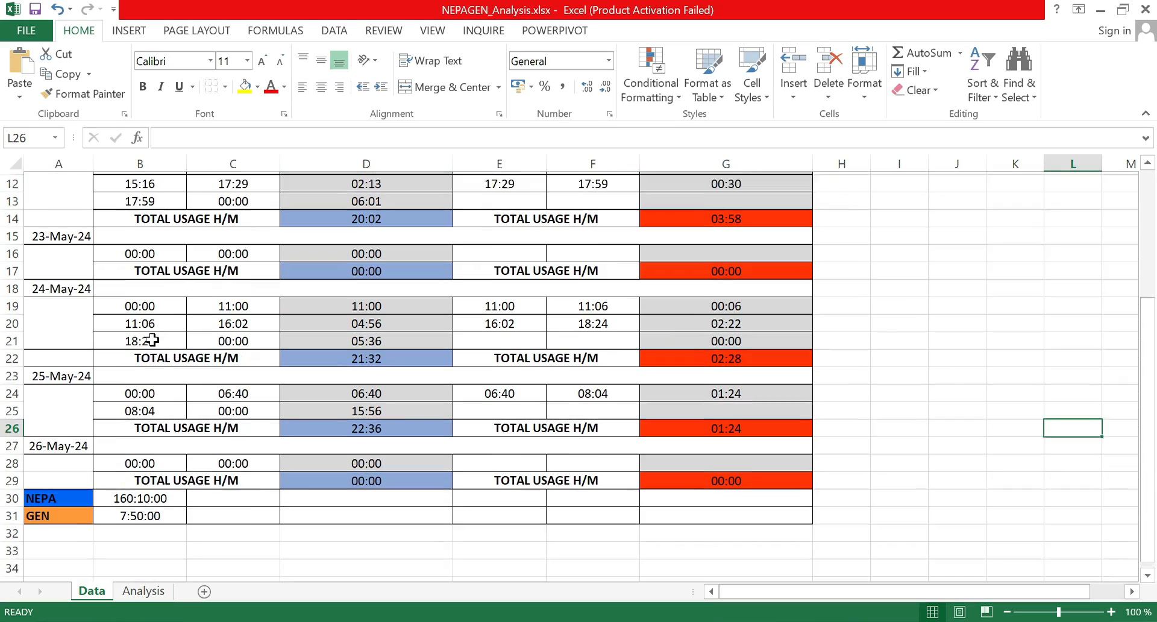
{"action": "scroll", "coordinate": [139, 382], "scroll_direction": "up", "scroll_amount": 1}
{"action": "key", "text": "ctrl+Page_Down"}
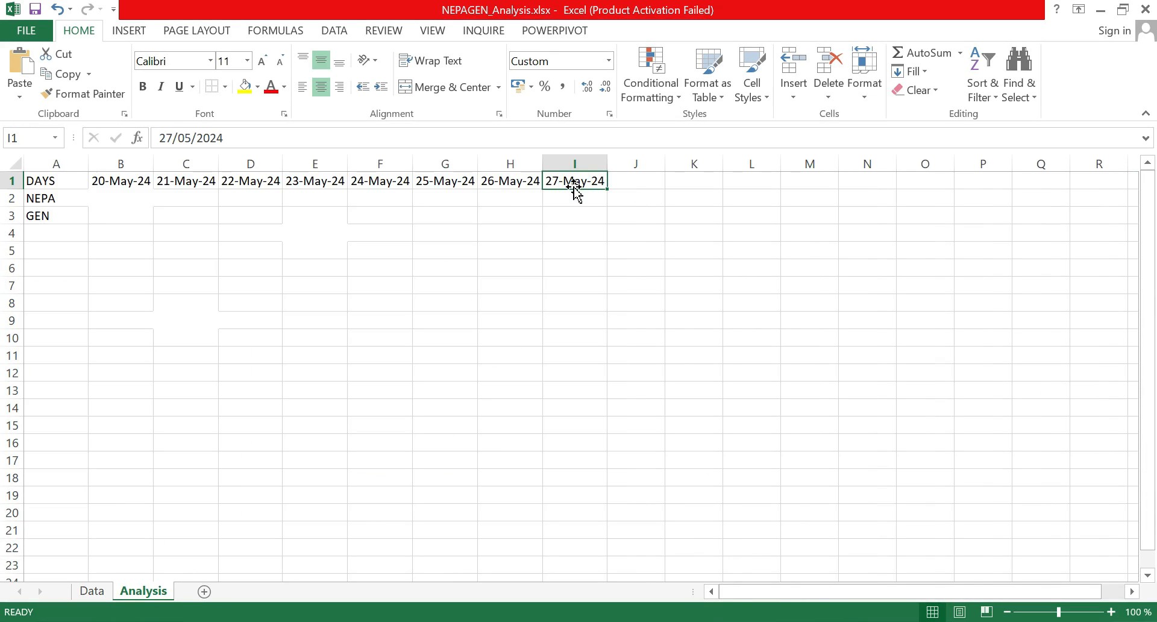
{"action": "key", "text": "BackSpace"}
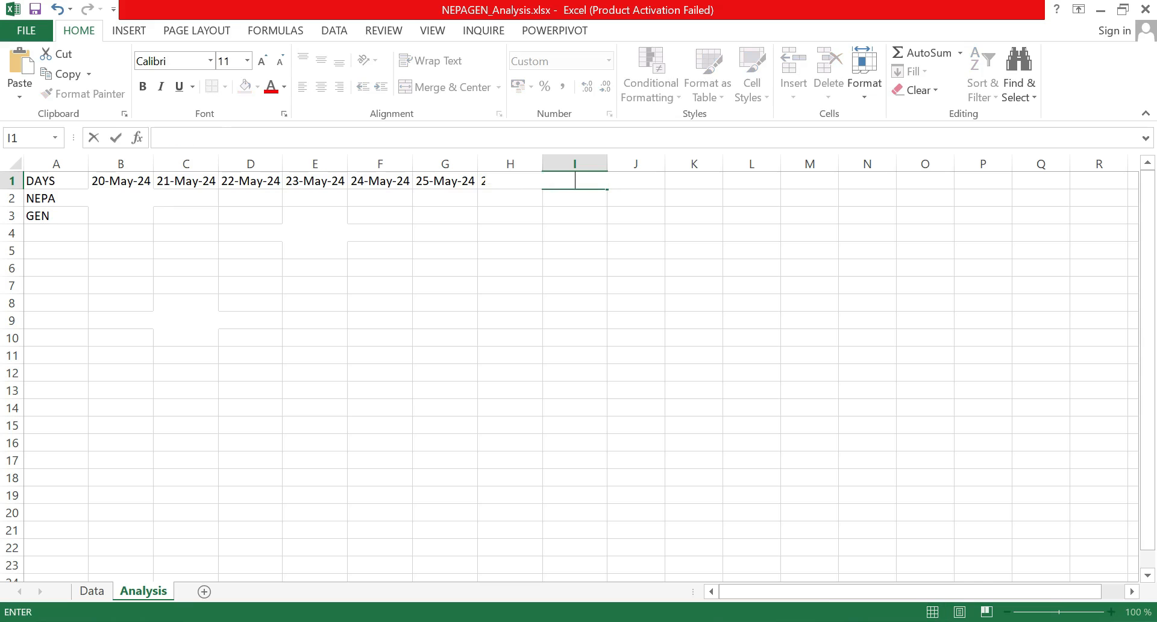
{"action": "left_click", "coordinate": [612, 236]}
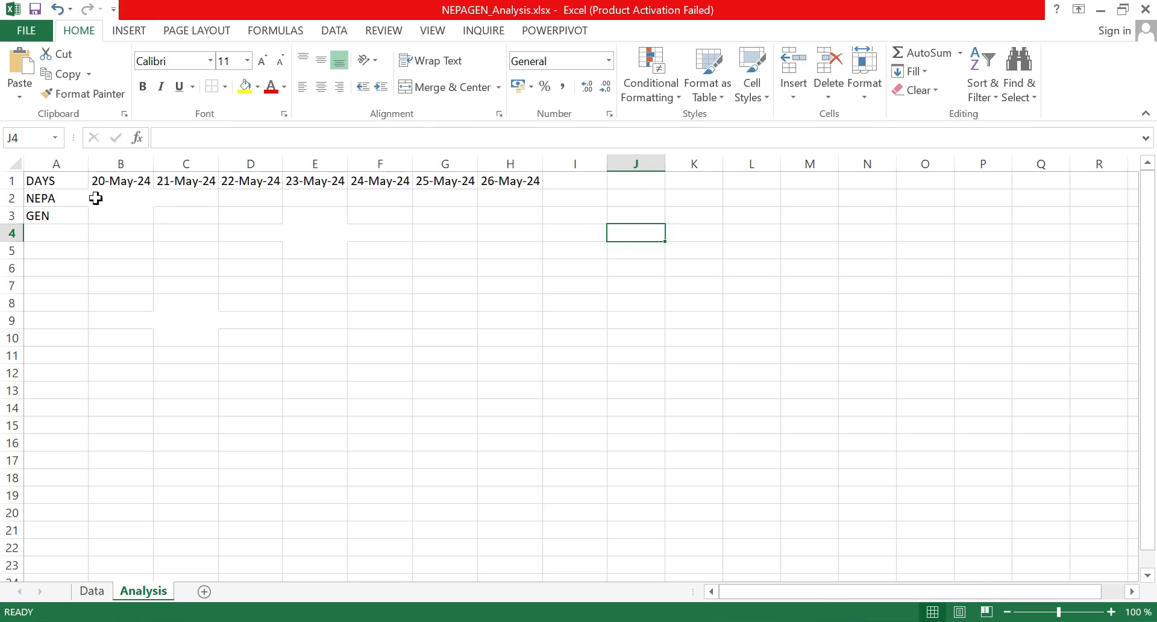
Apply all borders to the table range A1:H3 on the Analysis sheet.
{"action": "left_click_drag", "start_coordinate": [45, 179], "coordinate": [501, 227]}
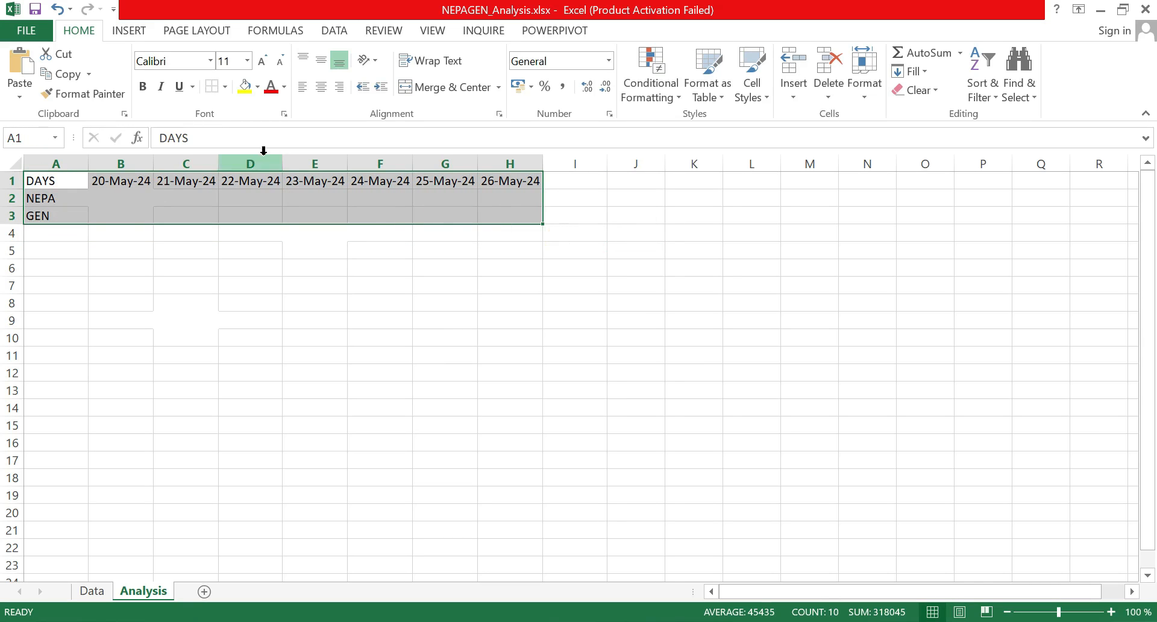
{"action": "left_click", "coordinate": [224, 88]}
{"action": "left_click", "coordinate": [224, 88]}
{"action": "left_click", "coordinate": [226, 89]}
{"action": "left_click", "coordinate": [225, 89]}
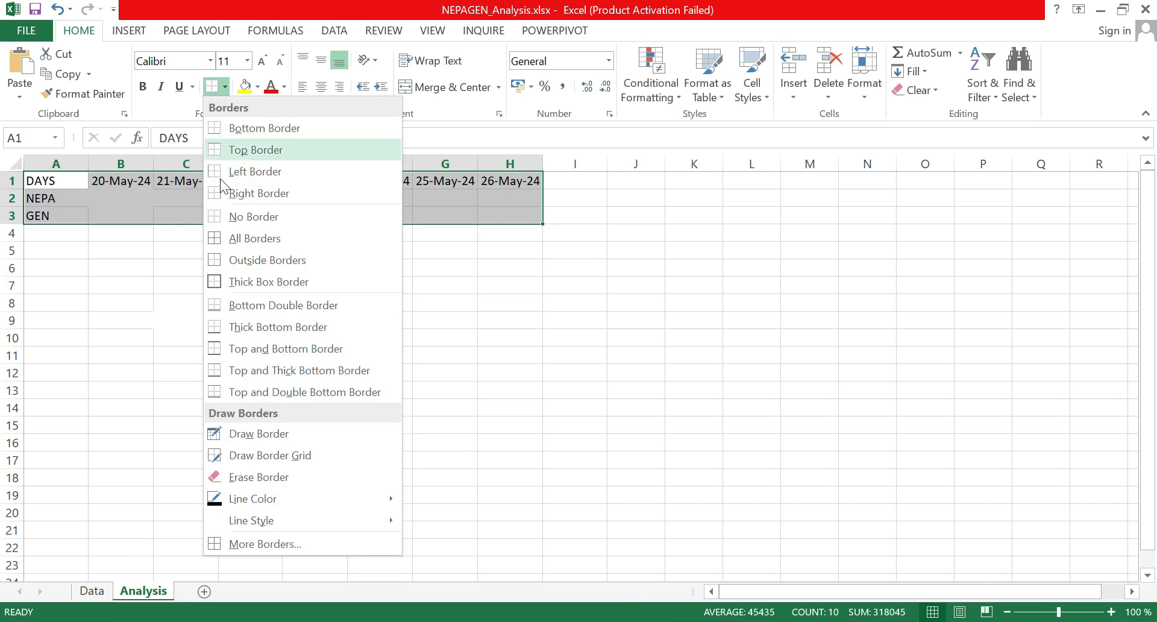
{"action": "left_click", "coordinate": [227, 237]}
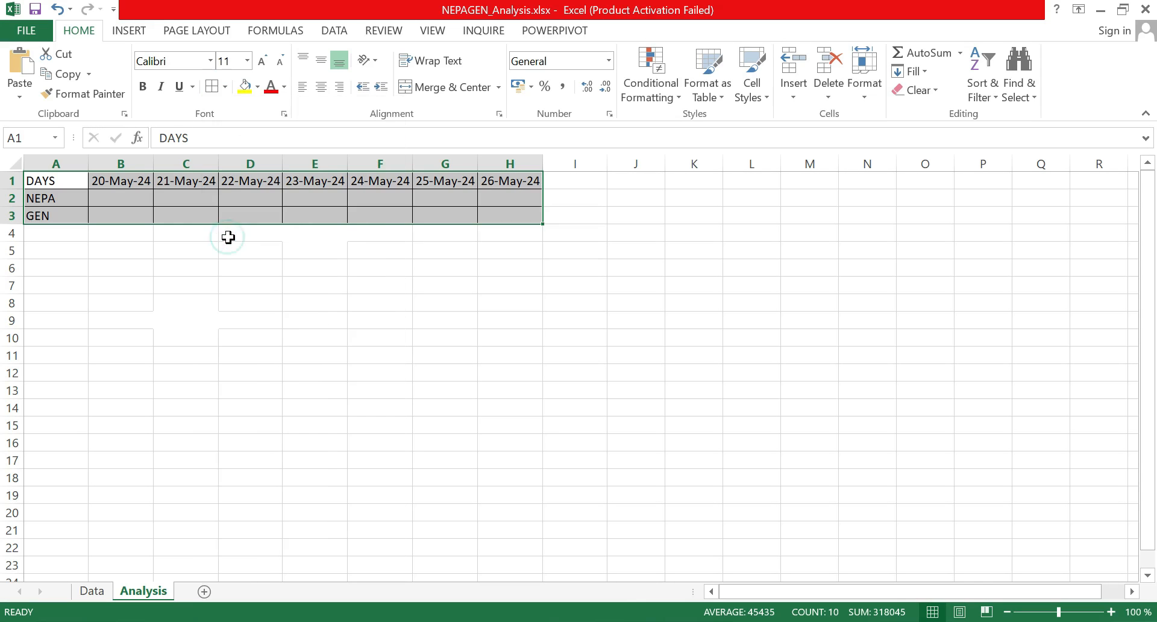
{"action": "left_click", "coordinate": [596, 321]}
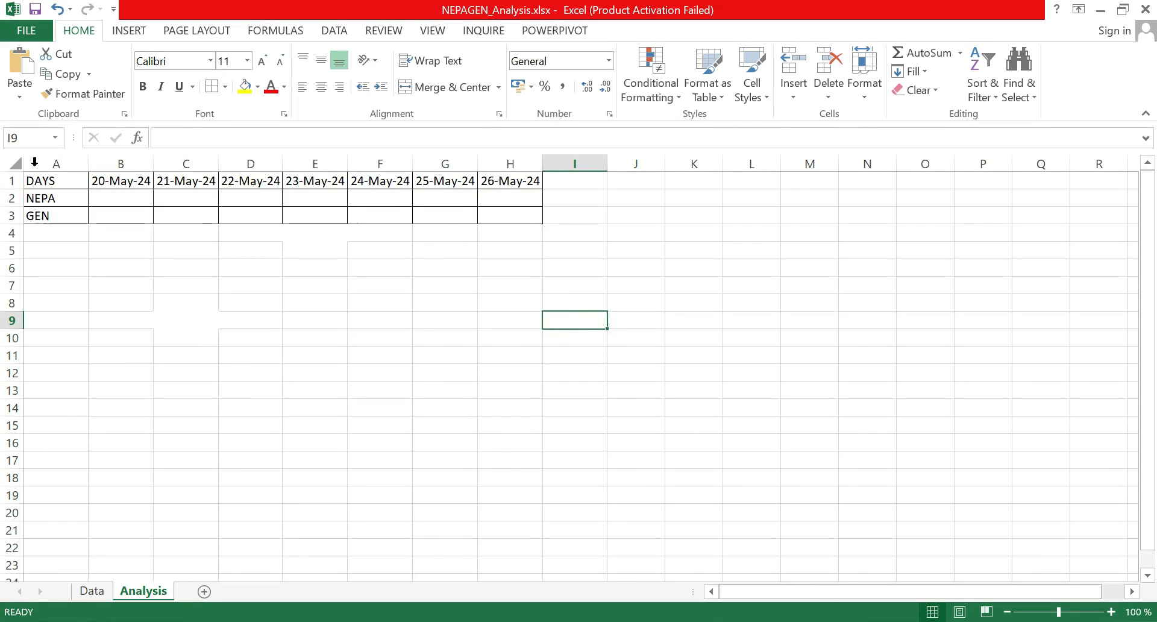
Make the row labels in A1:A3 and the date headers in row 1 bold.
{"action": "left_click_drag", "start_coordinate": [57, 179], "coordinate": [60, 212]}
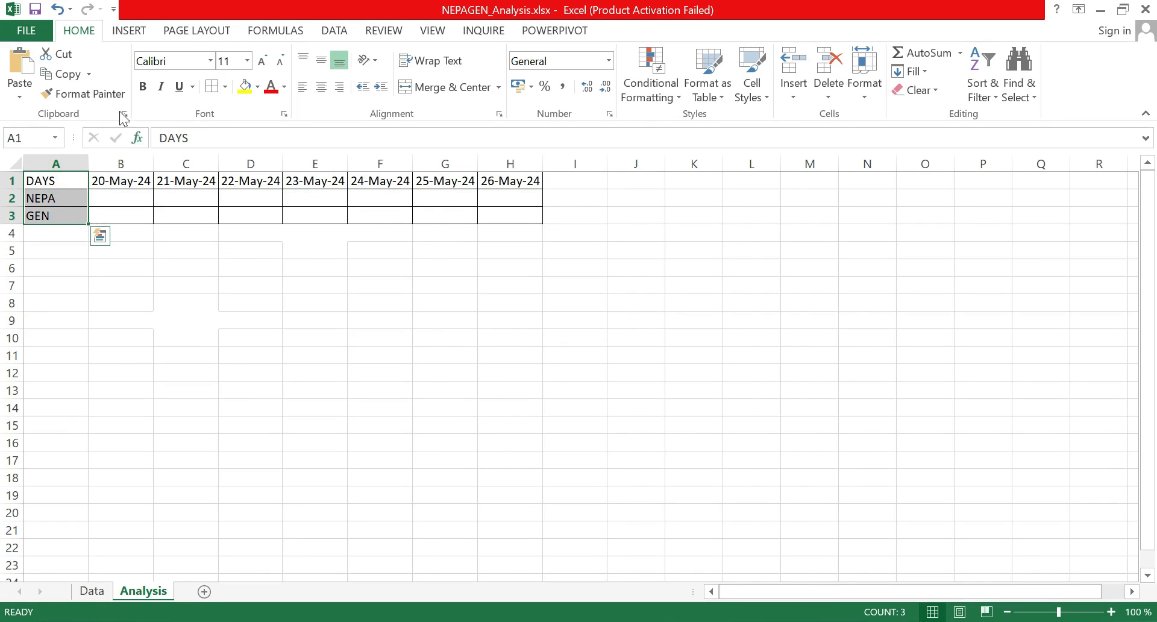
{"action": "left_click", "coordinate": [143, 88]}
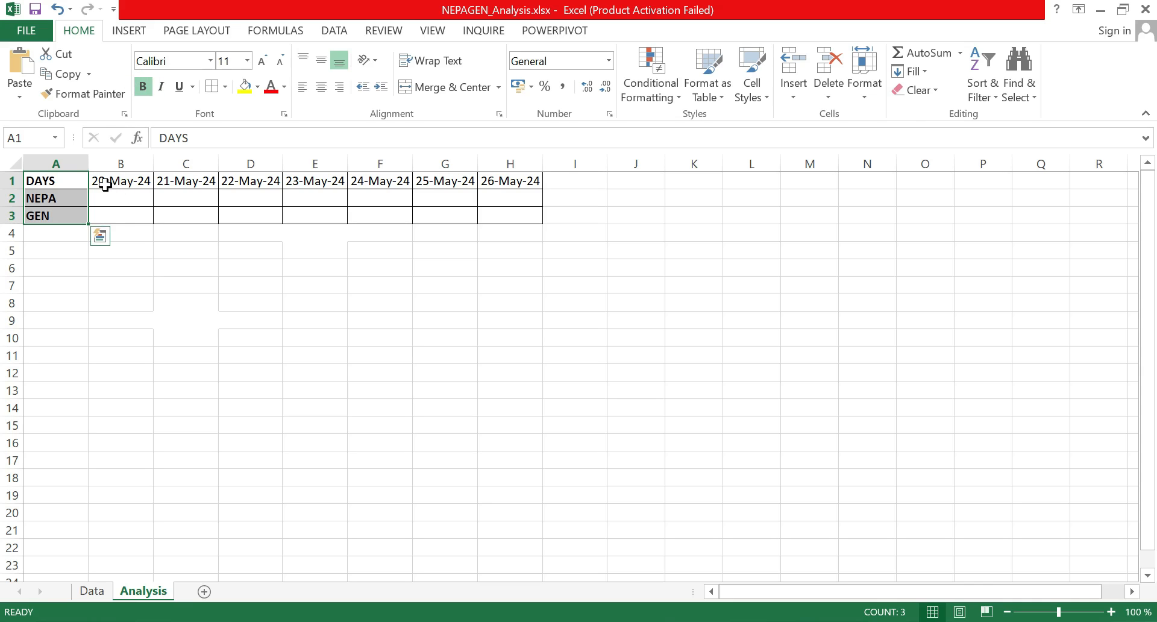
{"action": "left_click", "coordinate": [83, 180]}
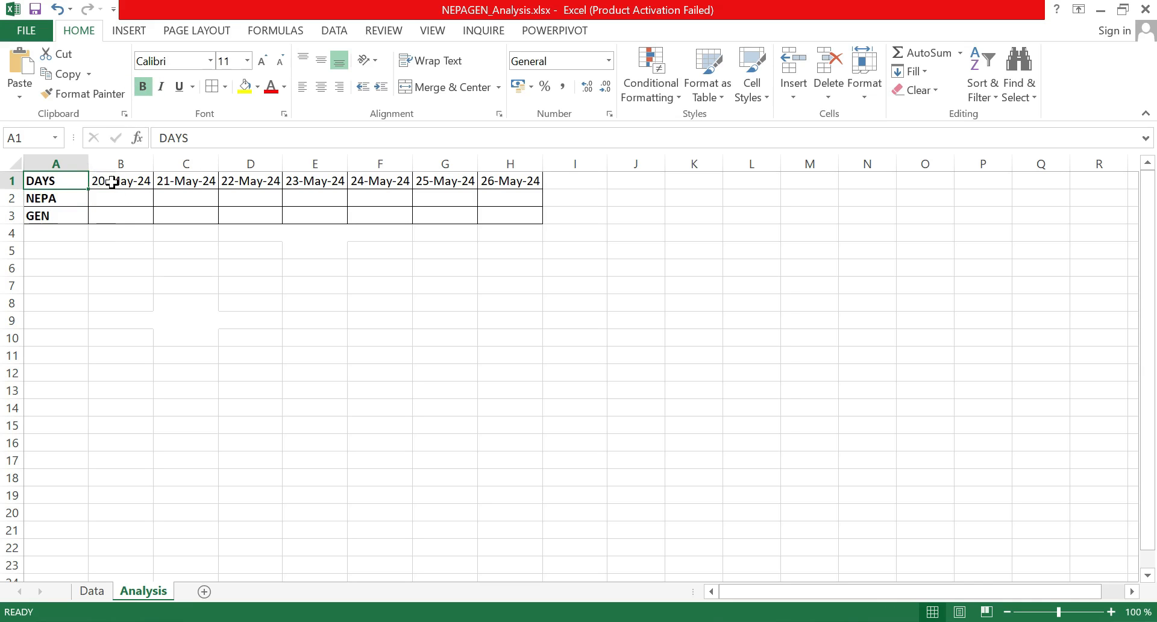
{"action": "left_click", "coordinate": [13, 181]}
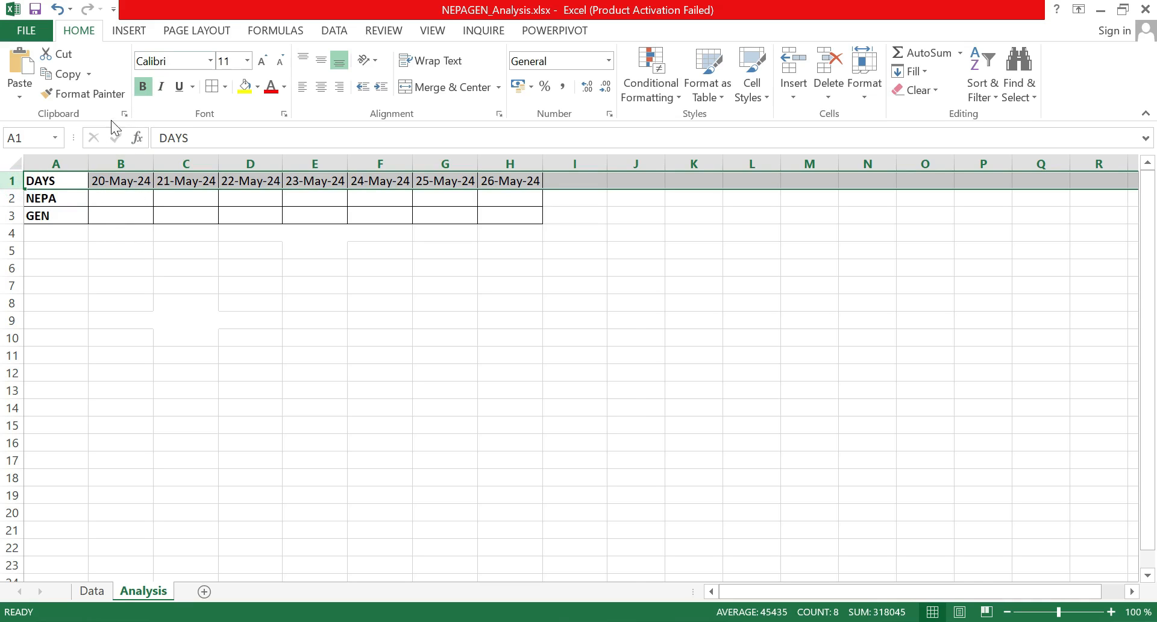
{"action": "left_click", "coordinate": [145, 85]}
{"action": "left_click", "coordinate": [144, 84]}
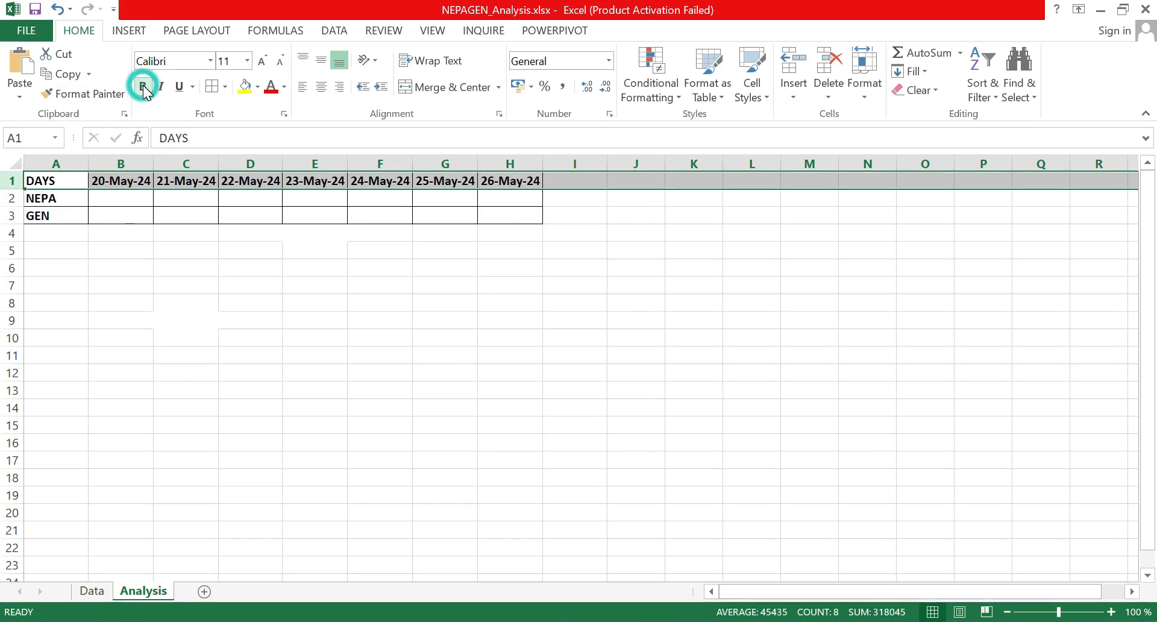
{"action": "left_click", "coordinate": [154, 299]}
{"action": "double_click", "coordinate": [153, 300]}
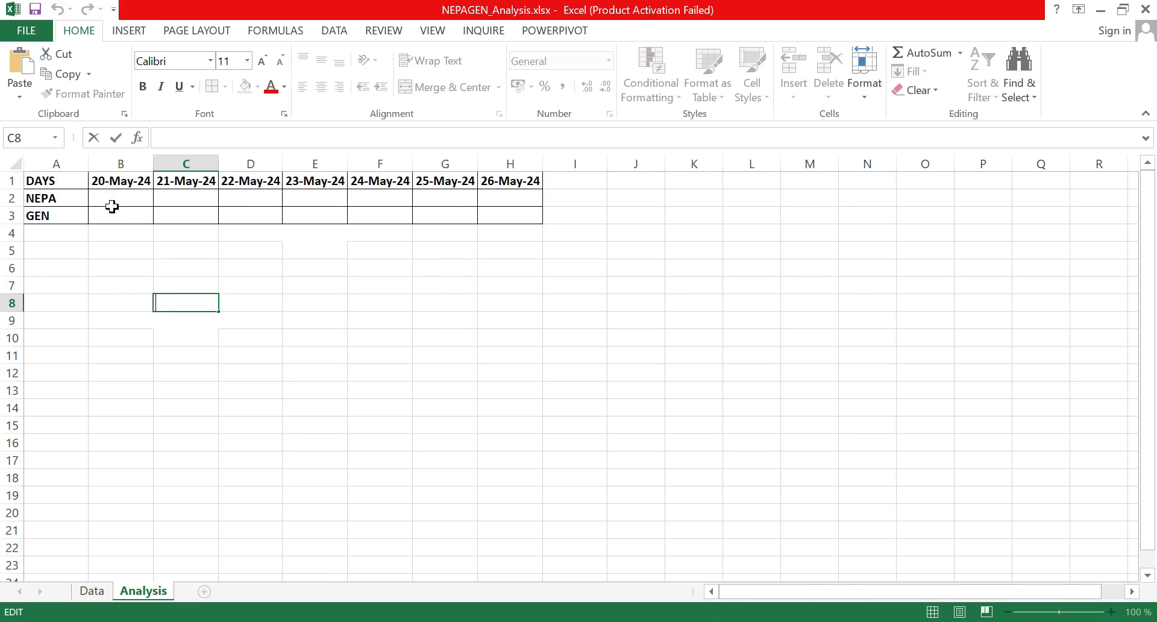
Examine the NEPA on and off times and the difference and total formulas for 20-May-24 on the Data sheet.
{"action": "left_click", "coordinate": [92, 591]}
{"action": "scroll", "coordinate": [144, 232], "scroll_direction": "up", "scroll_amount": 2}
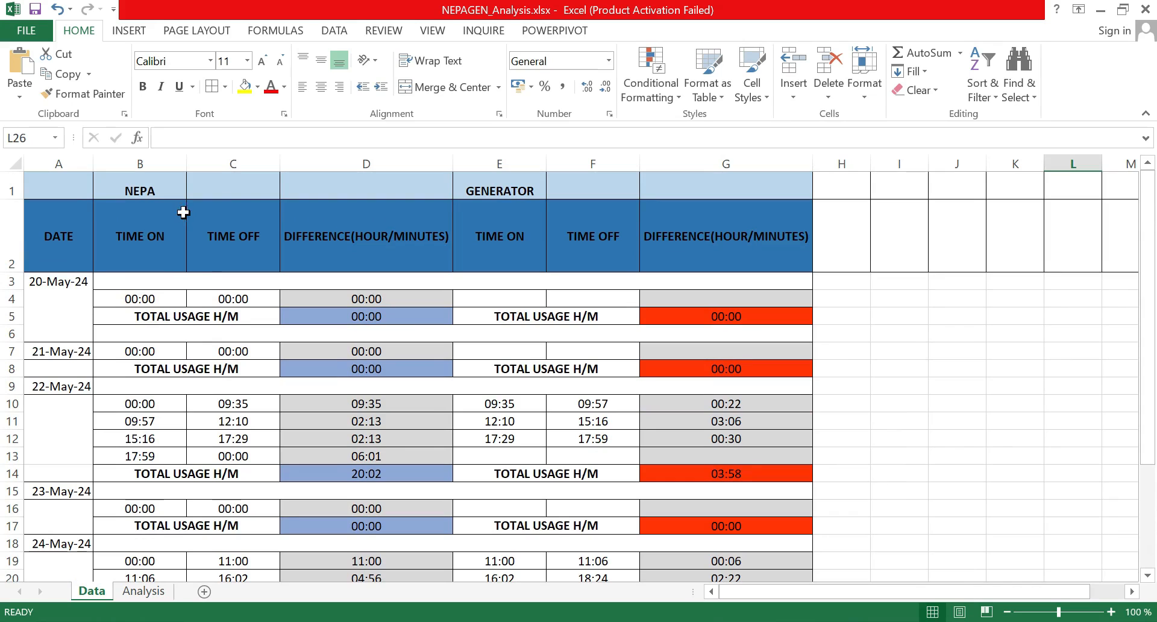
{"action": "left_click", "coordinate": [368, 320]}
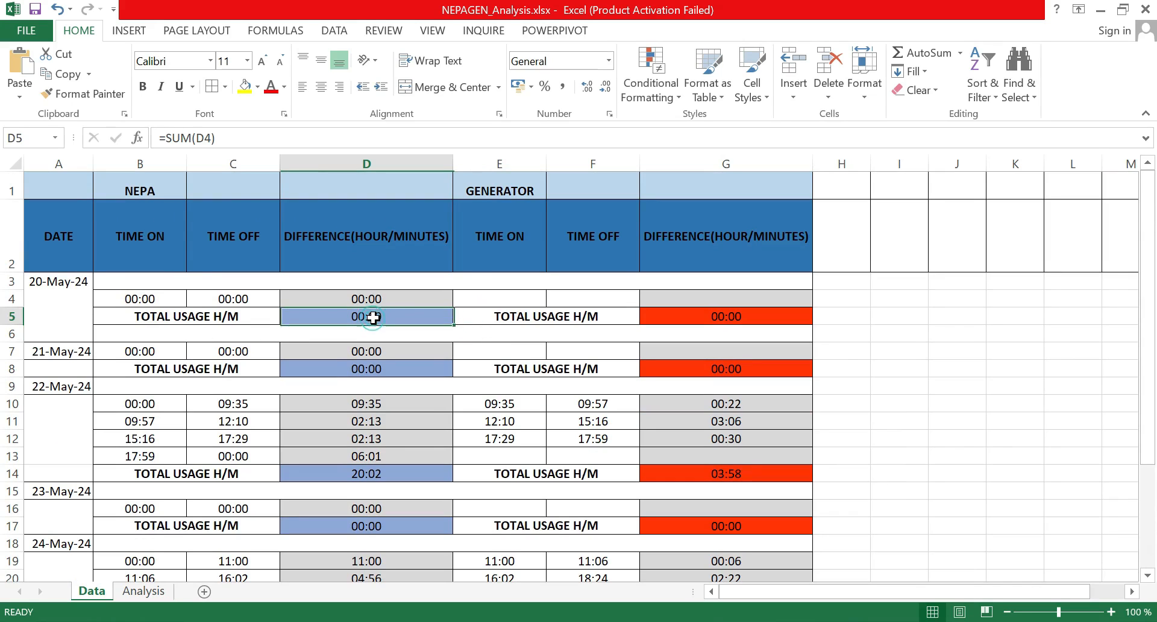
{"action": "left_click", "coordinate": [369, 294]}
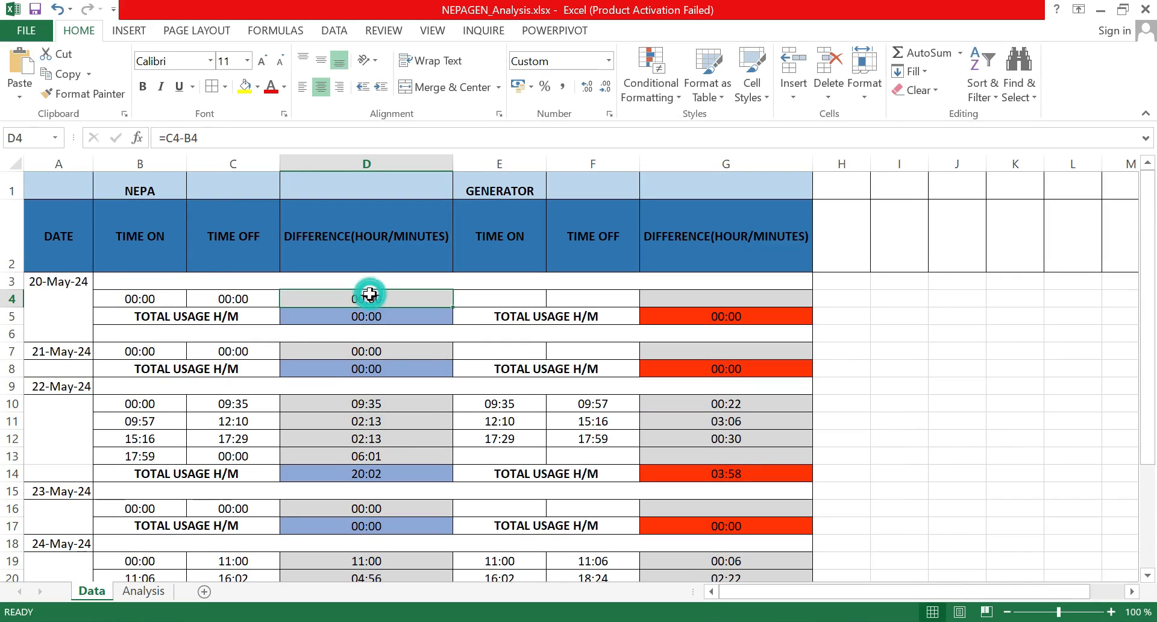
{"action": "left_click", "coordinate": [374, 318]}
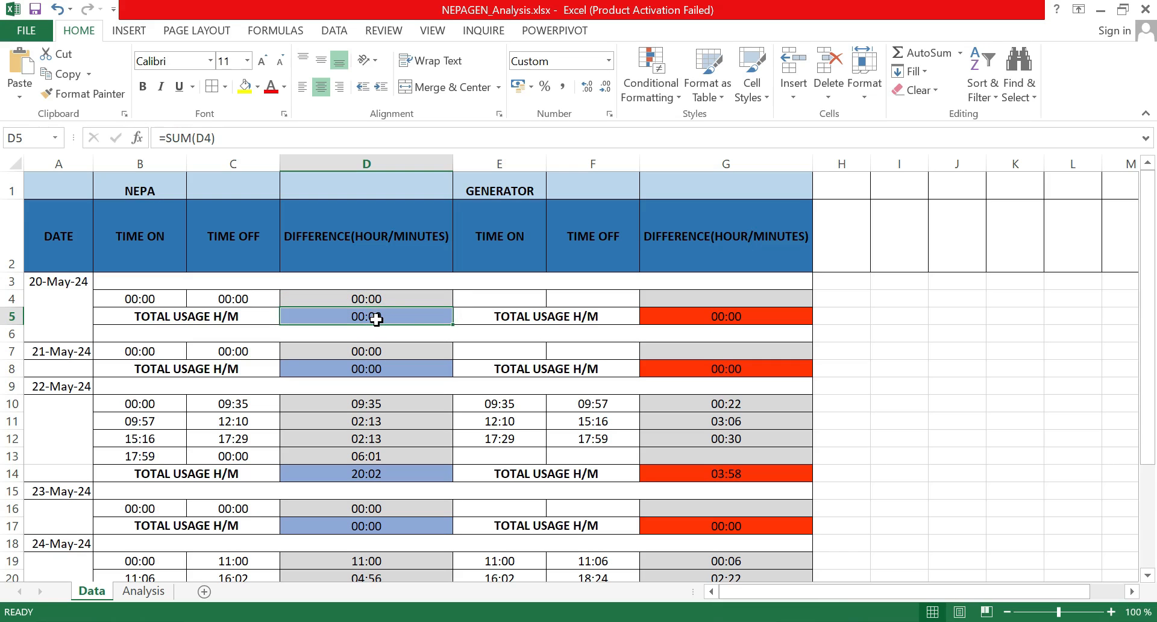
{"action": "left_click", "coordinate": [154, 298]}
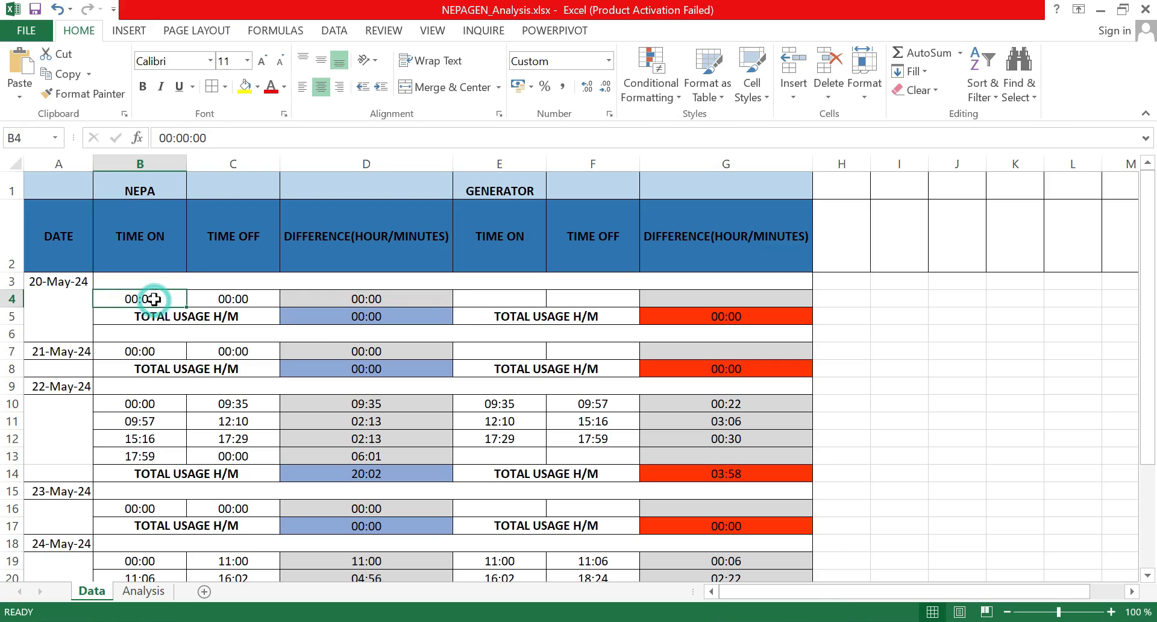
{"action": "left_click", "coordinate": [222, 299]}
{"action": "left_click", "coordinate": [145, 299]}
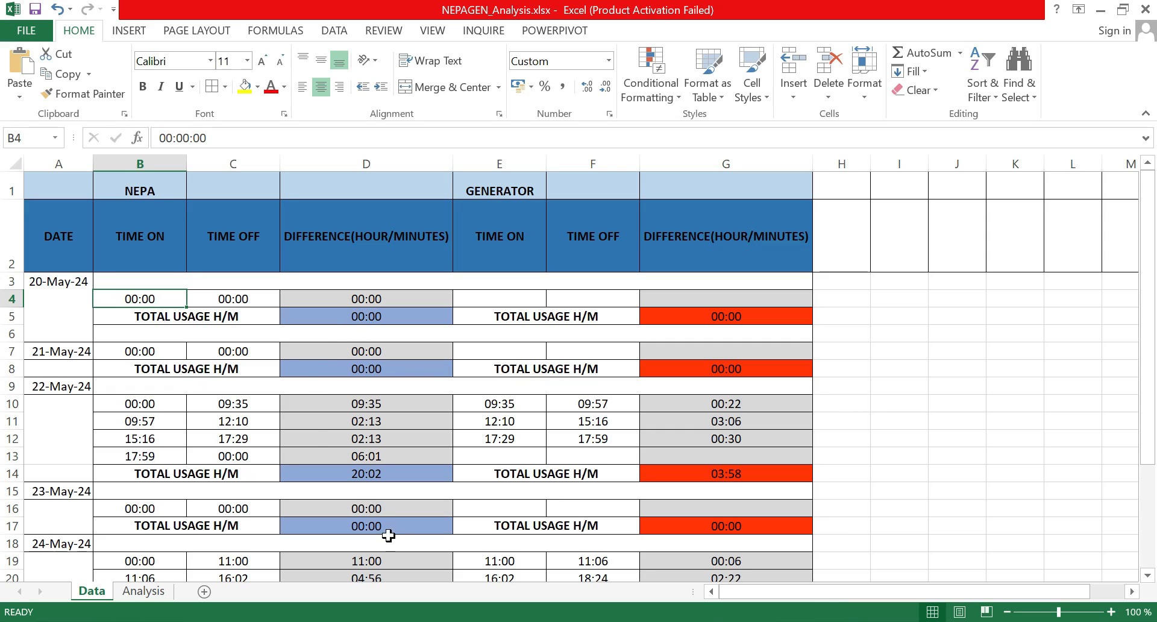
Enter 24:00 as the NEPA usage for 20-May-24 in cell B2 of the Analysis sheet.
{"action": "left_click", "coordinate": [143, 592]}
{"action": "left_click", "coordinate": [115, 196]}
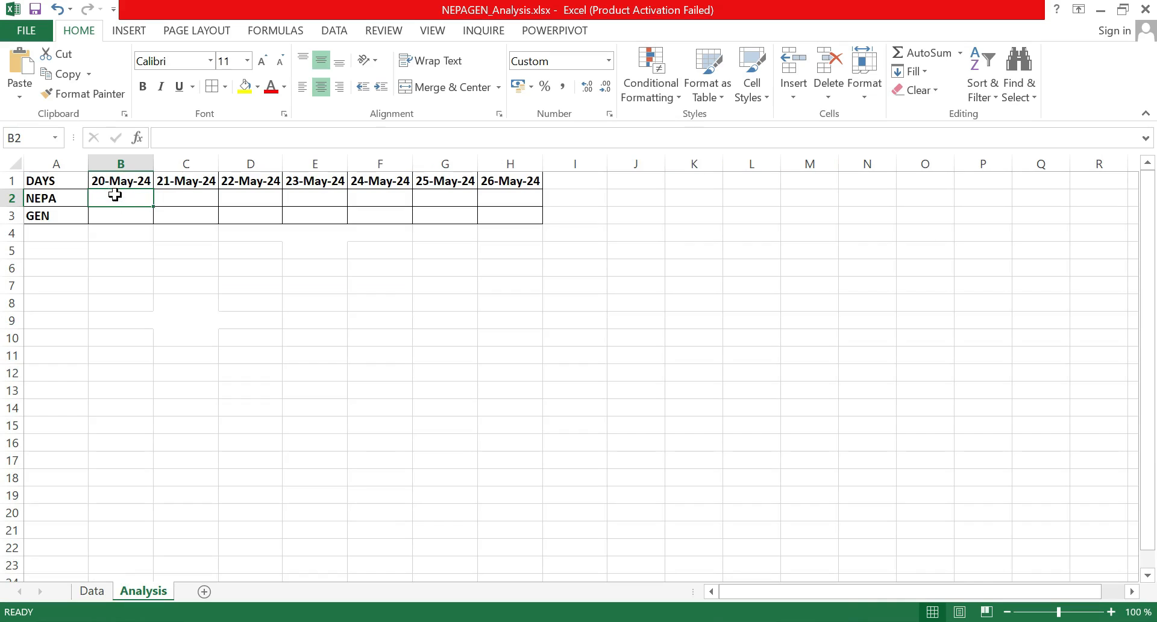
{"action": "type", "text": "24"}
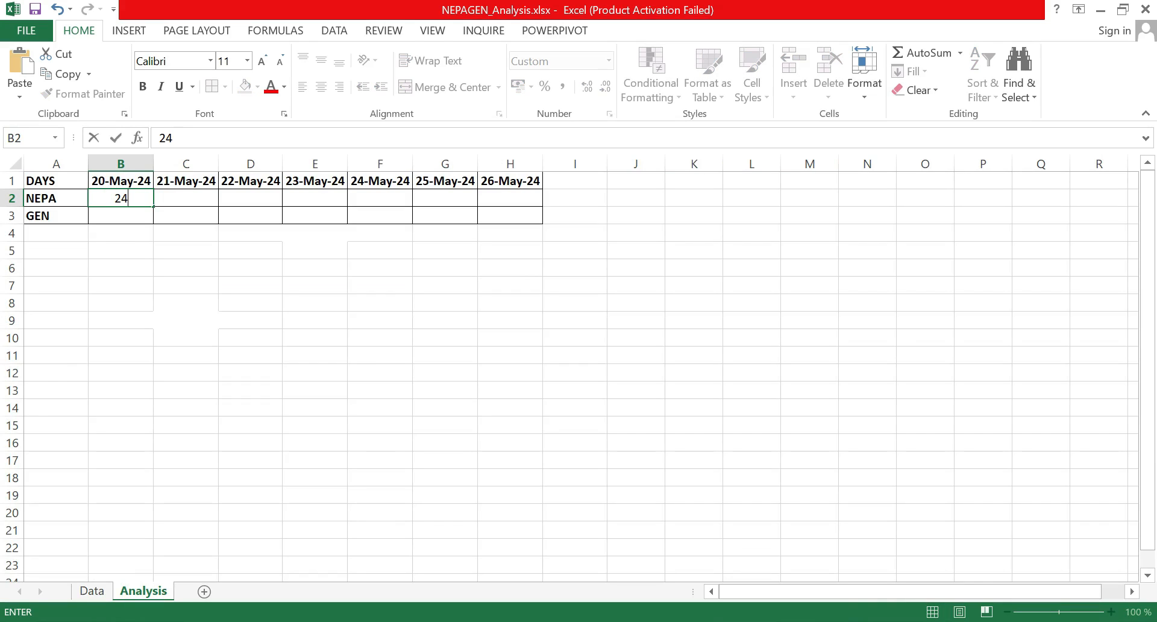
{"action": "type", "text": ":00"}
{"action": "left_click", "coordinate": [127, 214]}
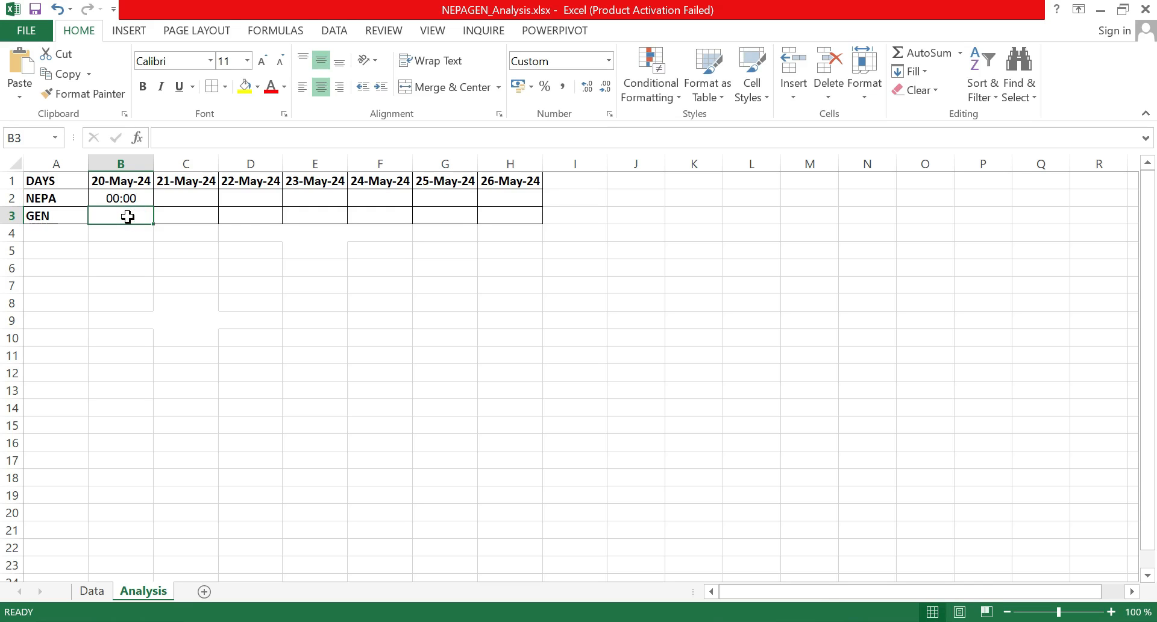
Enter 00:00 as the generator usage for 20-May-24 in cell B3 after consulting the Data sheet, and check the sum of B2:B3.
{"action": "left_click", "coordinate": [92, 591]}
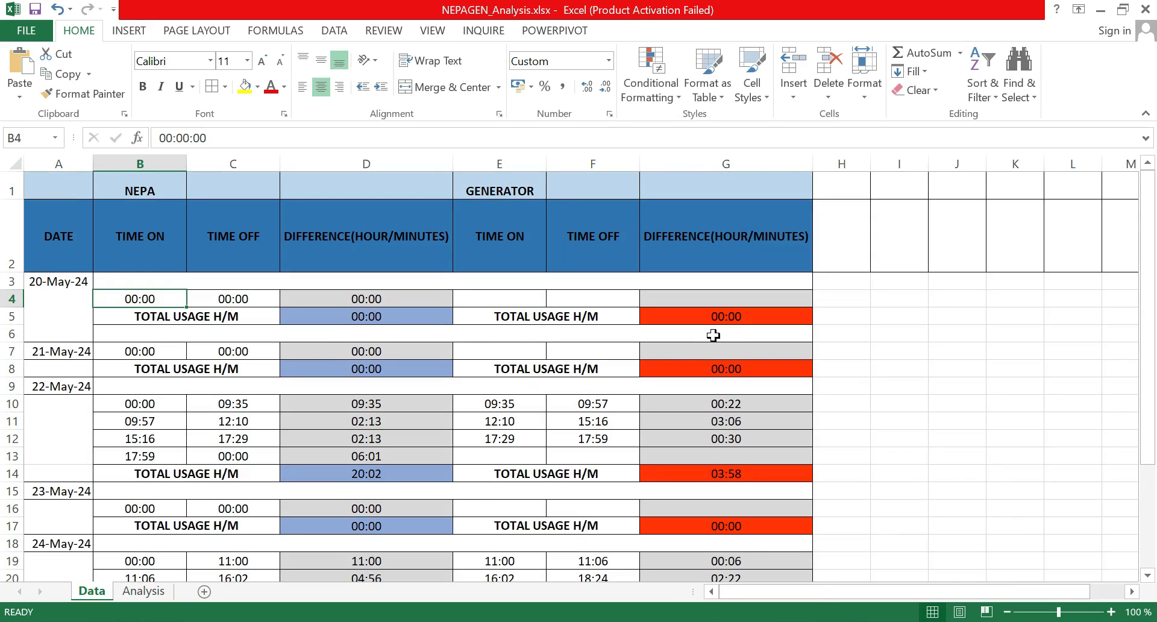
{"action": "left_click", "coordinate": [143, 591]}
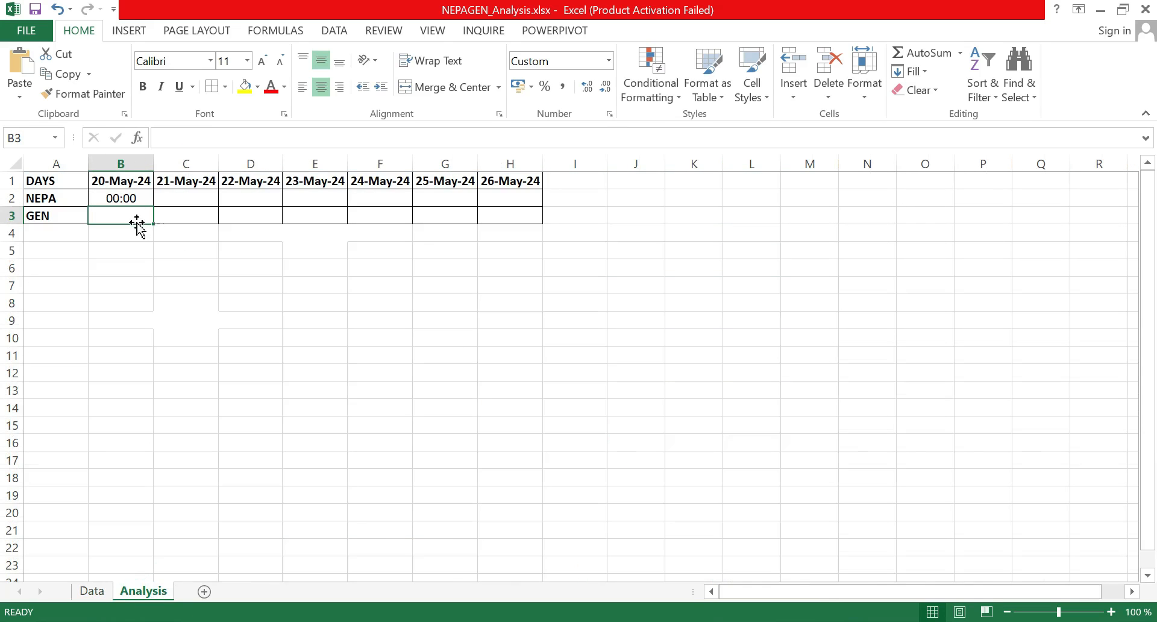
{"action": "type", "text": "00"}
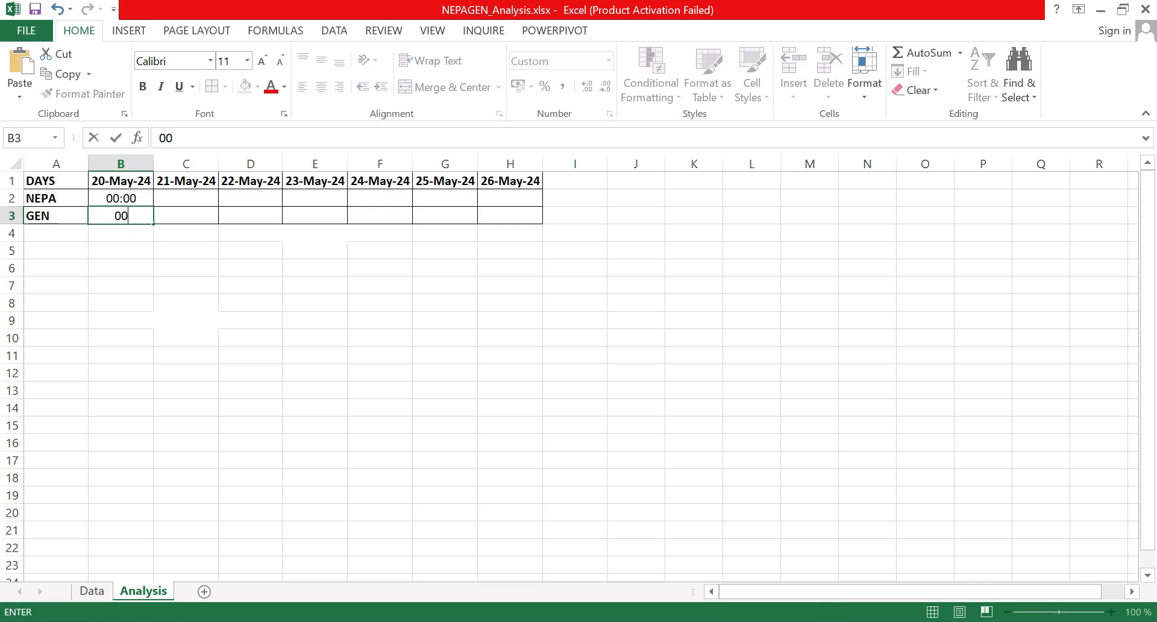
{"action": "type", "text": ":00"}
{"action": "left_click", "coordinate": [168, 194]}
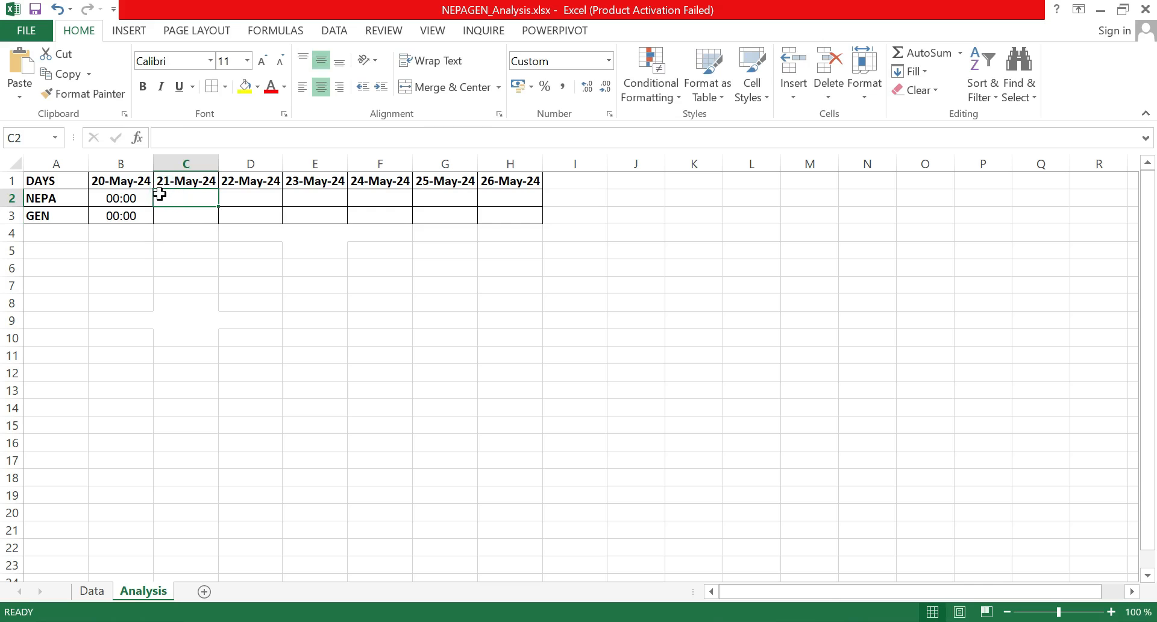
{"action": "left_click", "coordinate": [120, 195]}
{"action": "left_click_drag", "start_coordinate": [119, 209], "coordinate": [124, 214]}
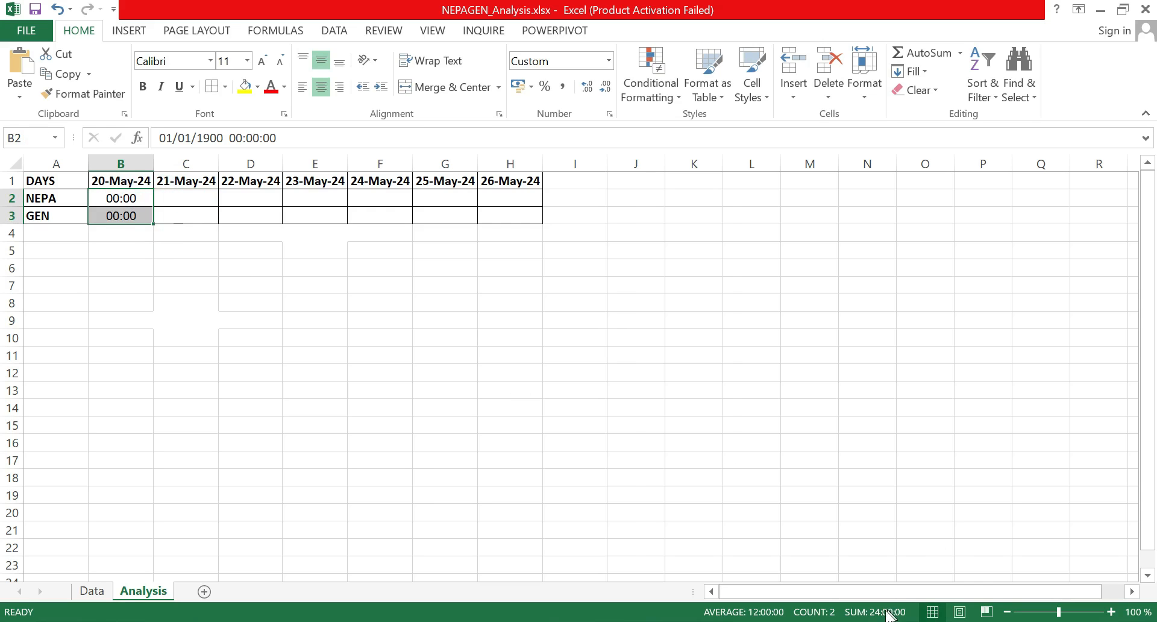
Enter 24:00 as the NEPA usage and 00:00 as the generator usage for 21-May-24 in C2:C3, consulting the Data sheet.
{"action": "left_click", "coordinate": [187, 197]}
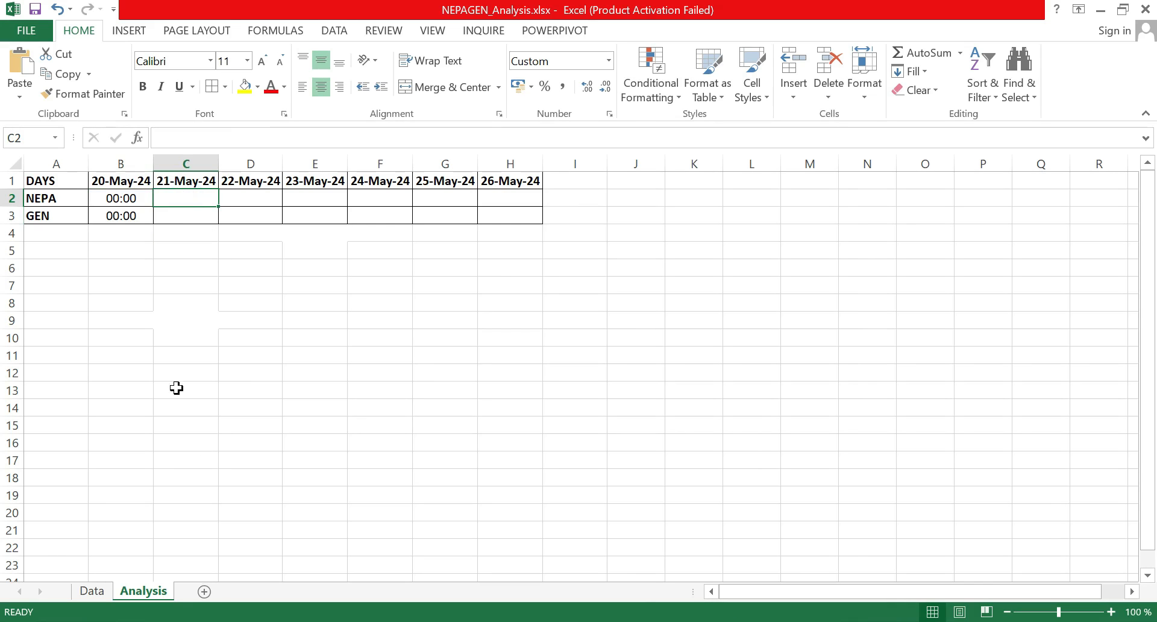
{"action": "left_click", "coordinate": [91, 592]}
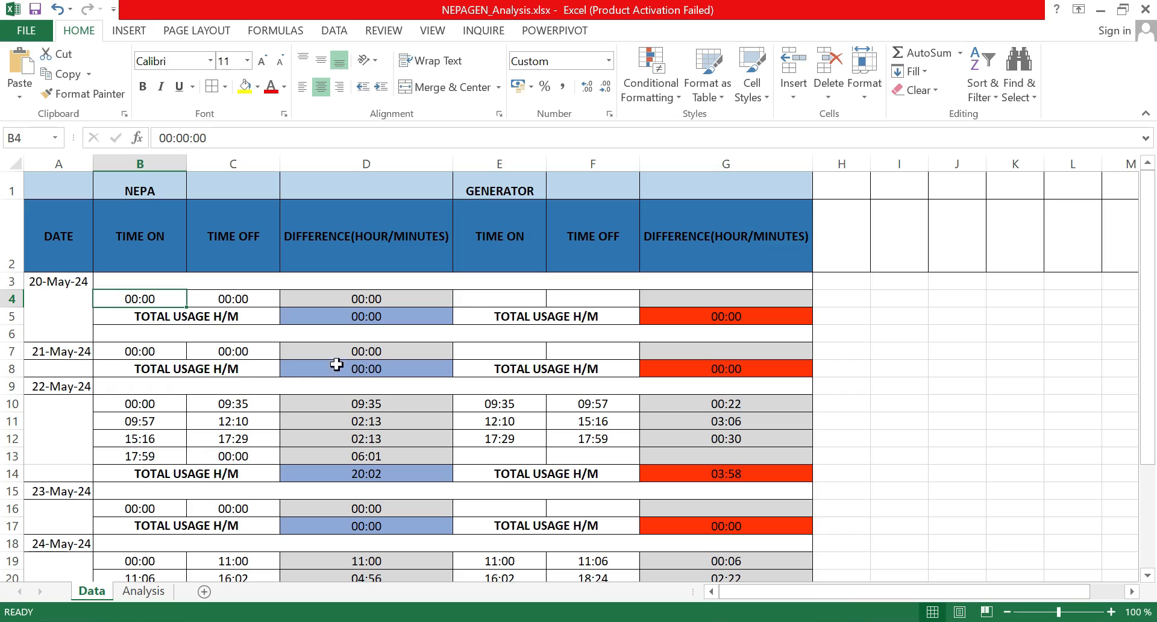
{"action": "left_click", "coordinate": [142, 591]}
{"action": "left_click", "coordinate": [174, 198]}
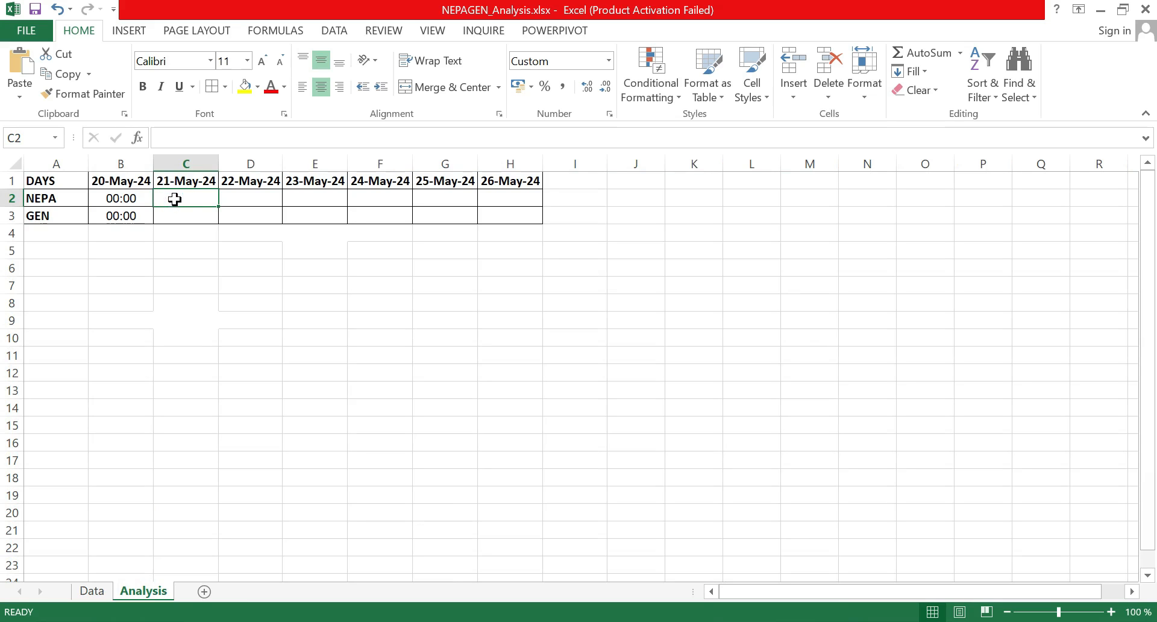
{"action": "type", "text": "24:00"}
{"action": "left_click", "coordinate": [193, 217]}
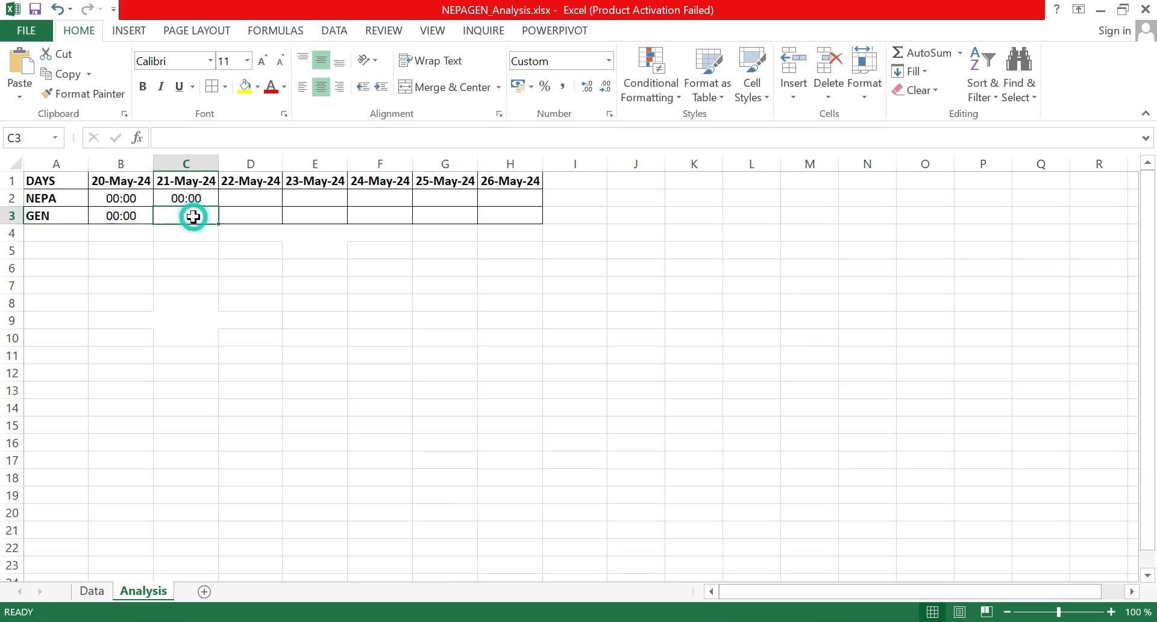
{"action": "type", "text": "0"}
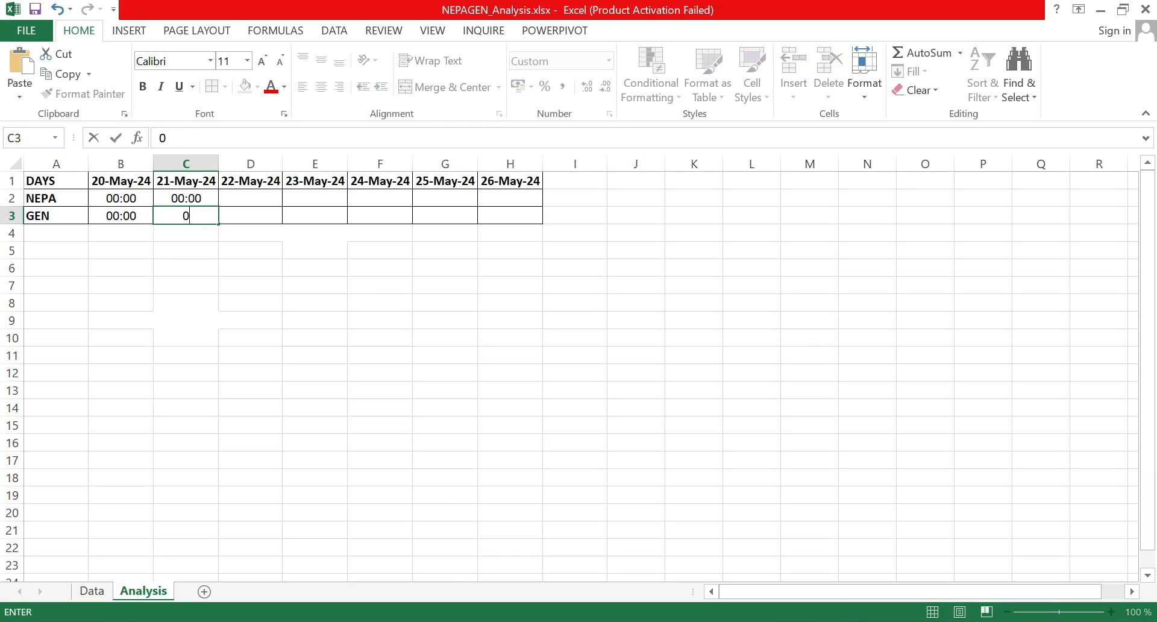
{"action": "type", "text": "0:00"}
Consult the 22-May-24 totals on the Data sheet and enter 20:03 as that day's NEPA usage in cell D2 of the Analysis sheet.
{"action": "left_click", "coordinate": [250, 197]}
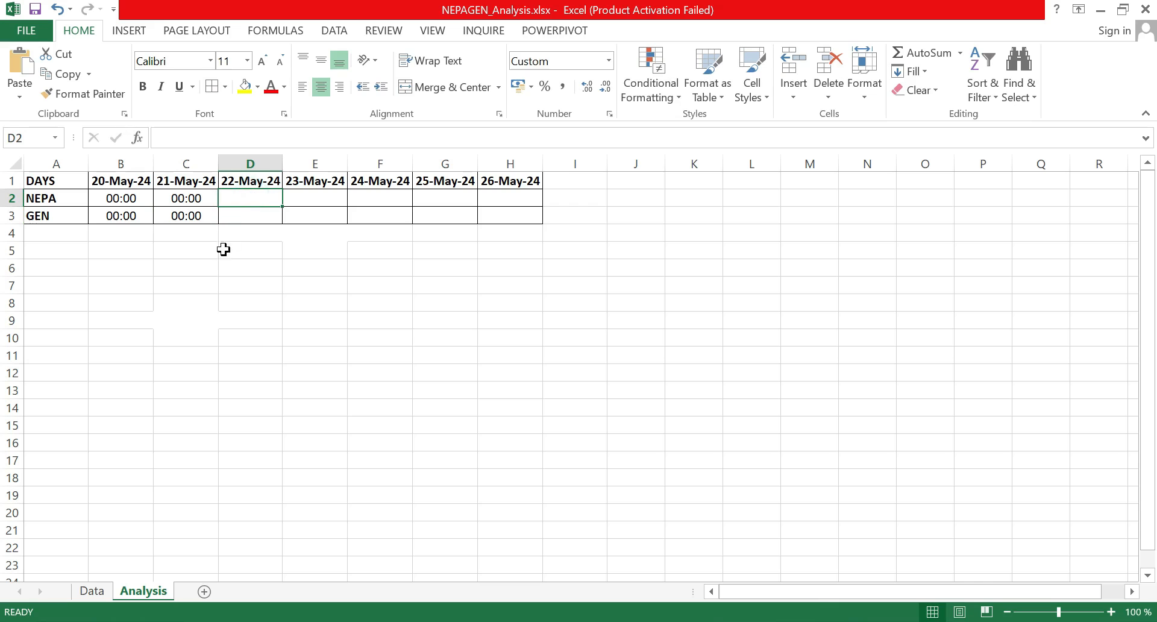
{"action": "left_click", "coordinate": [92, 591]}
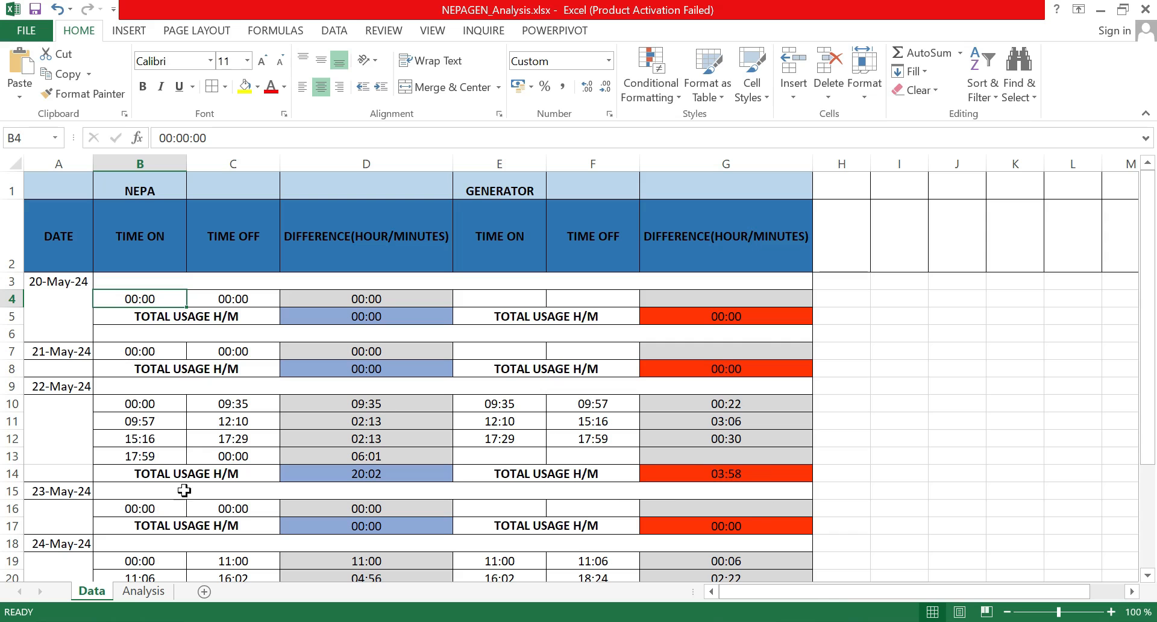
{"action": "left_click", "coordinate": [143, 591]}
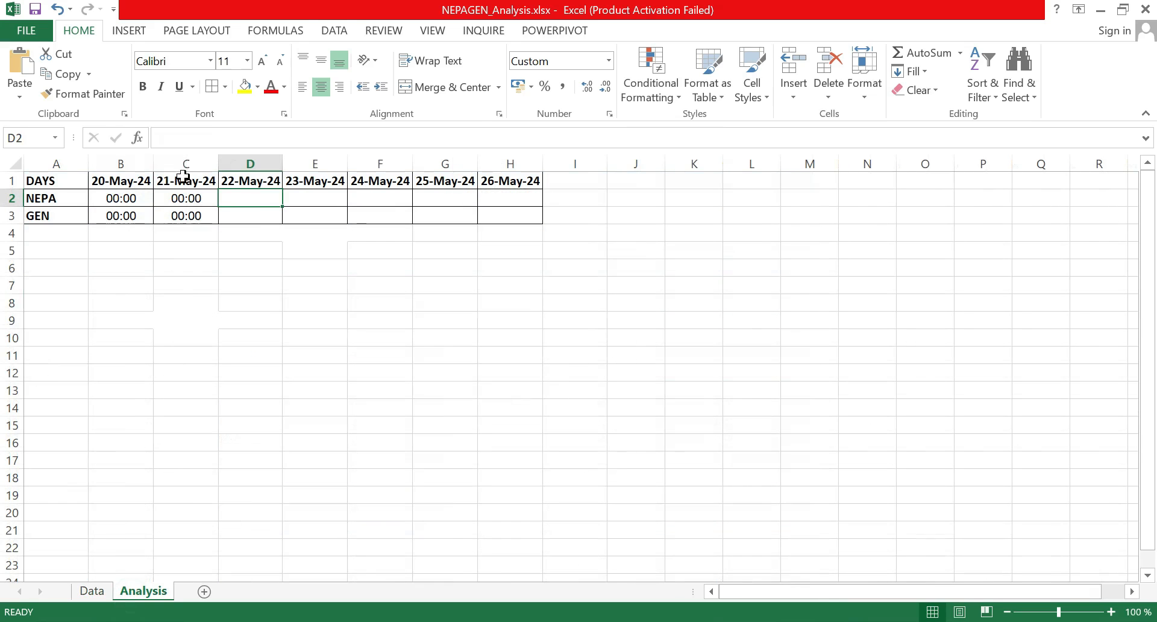
{"action": "left_click", "coordinate": [255, 197]}
{"action": "type", "text": "2"}
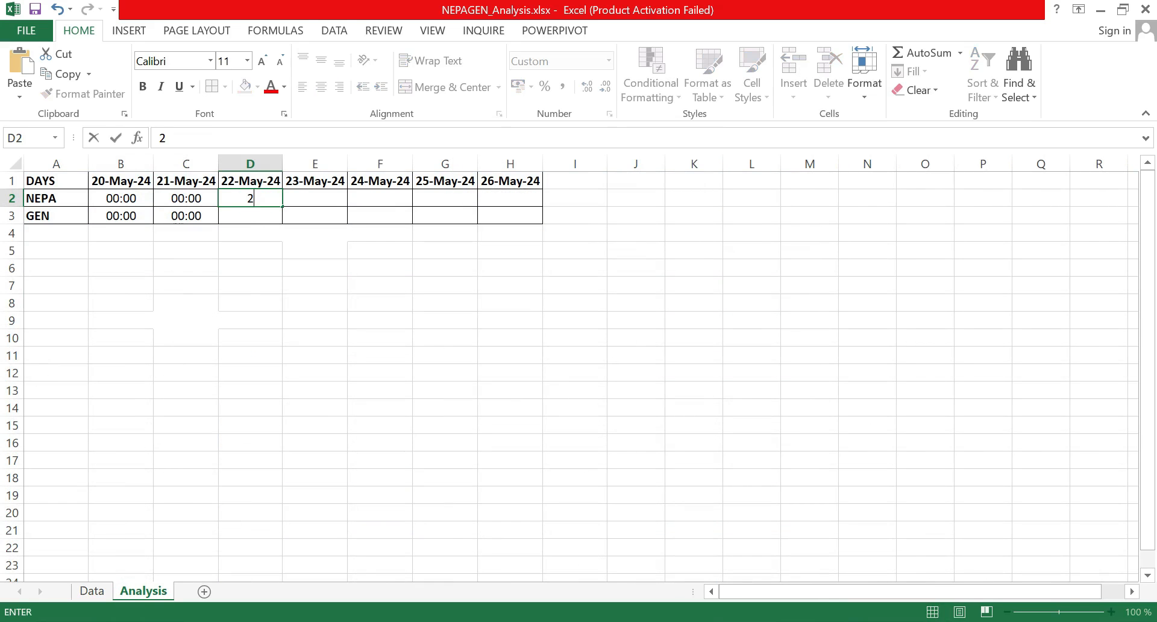
{"action": "type", "text": "0:03"}
Enter 03:58 as the generator usage for 22-May-24 in cell D3, taking the total from the Data sheet.
{"action": "left_click", "coordinate": [246, 215]}
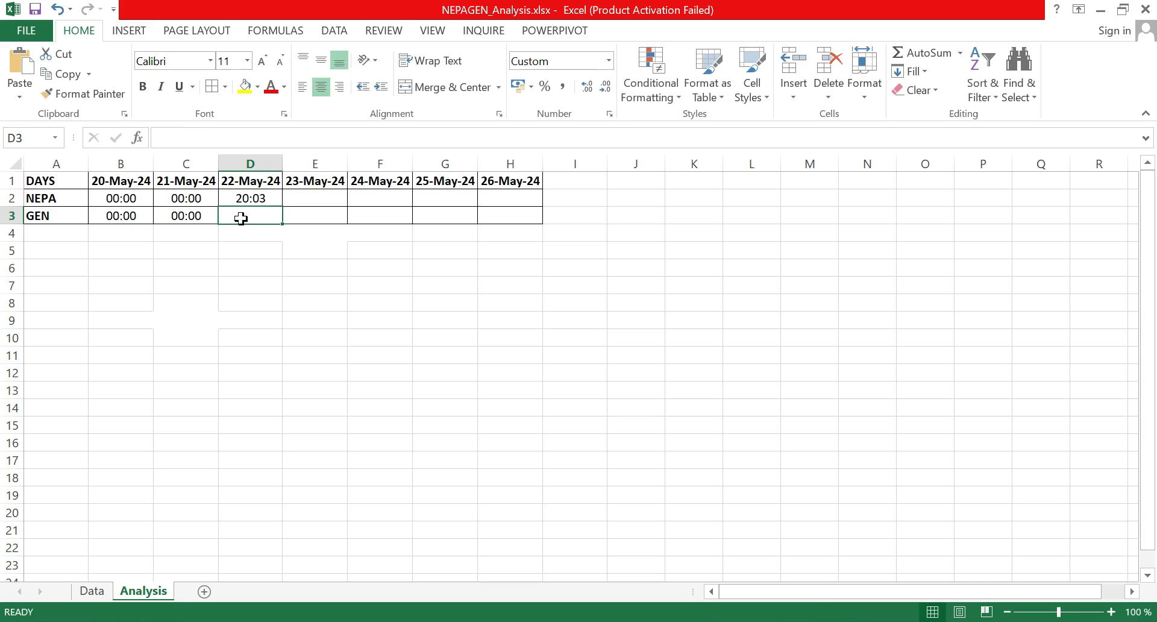
{"action": "left_click", "coordinate": [92, 592]}
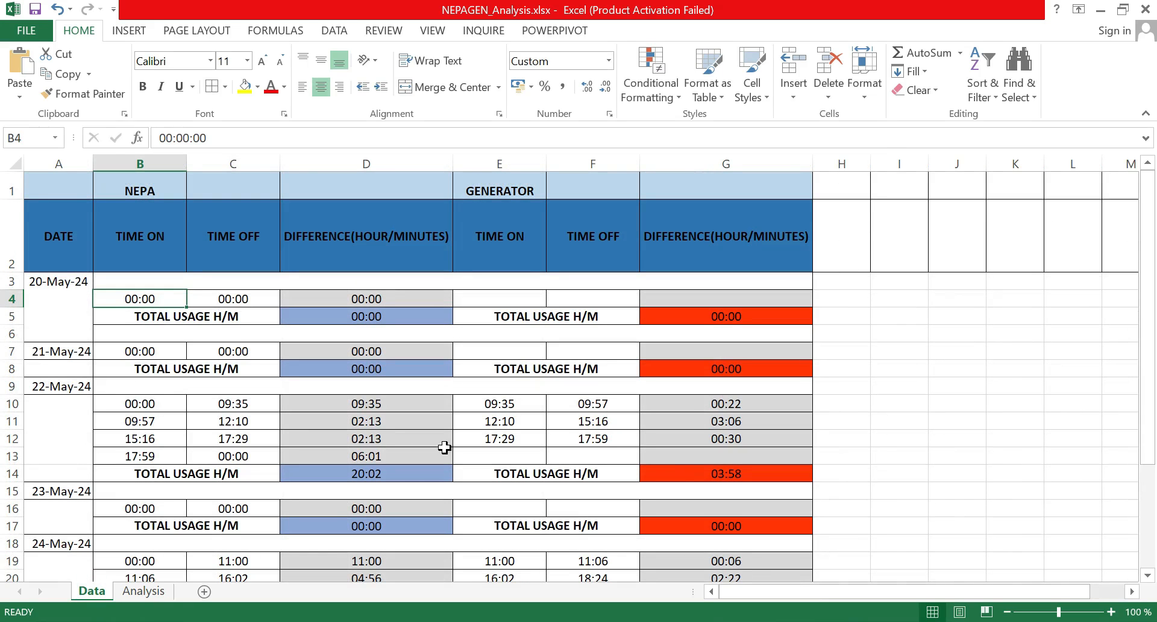
{"action": "left_click", "coordinate": [145, 591]}
{"action": "type", "text": "0"}
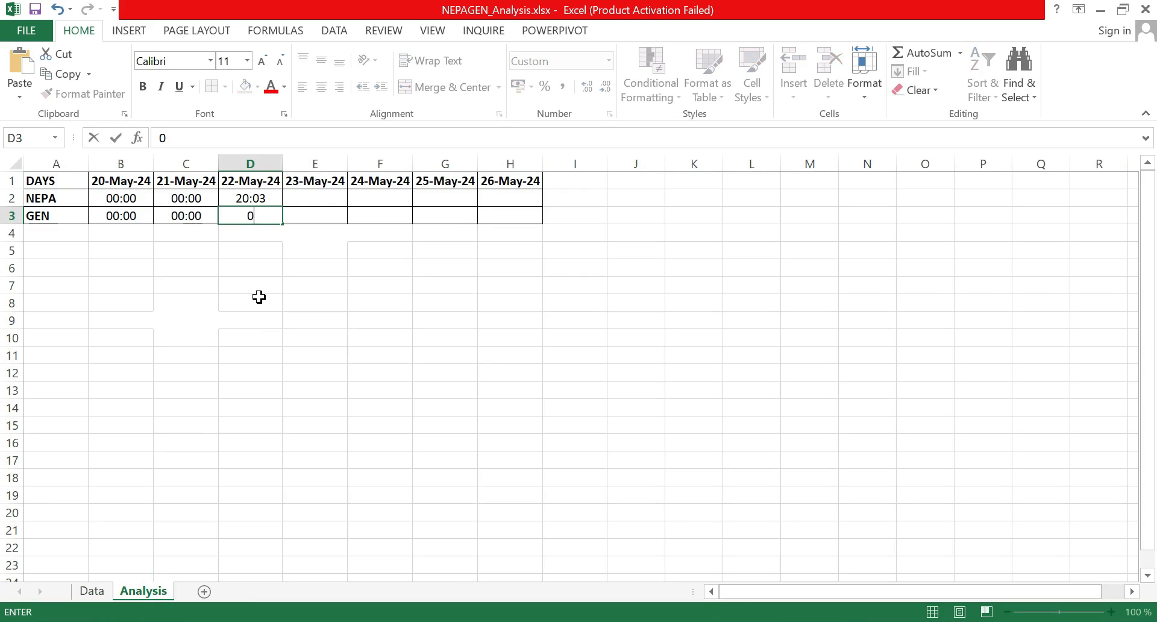
{"action": "type", "text": "3:58"}
{"action": "left_click", "coordinate": [330, 206]}
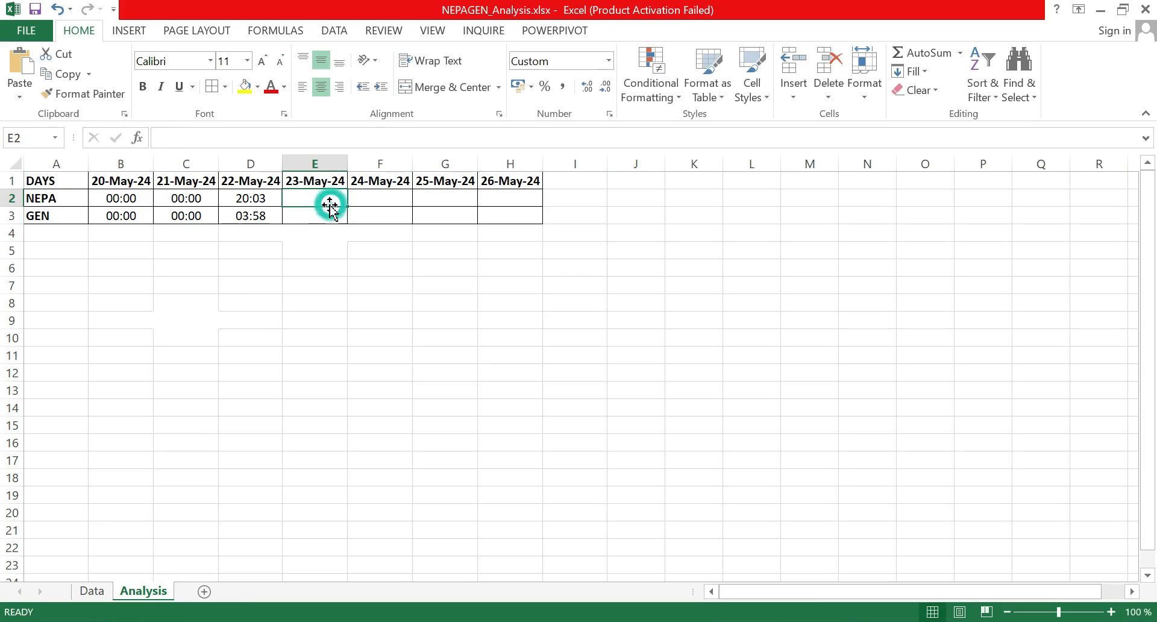
Check the sum of D2:D3 and compare the NEPA value for 22-May-24 with its total on the Data sheet.
{"action": "left_click_drag", "start_coordinate": [252, 200], "coordinate": [250, 217]}
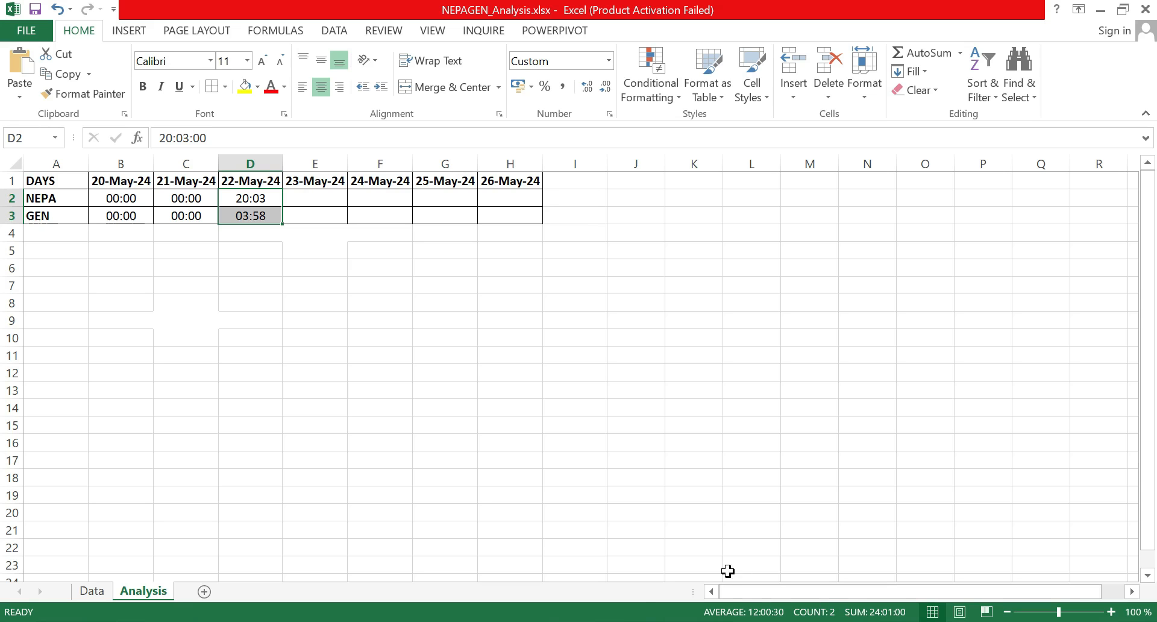
{"action": "left_click", "coordinate": [98, 592]}
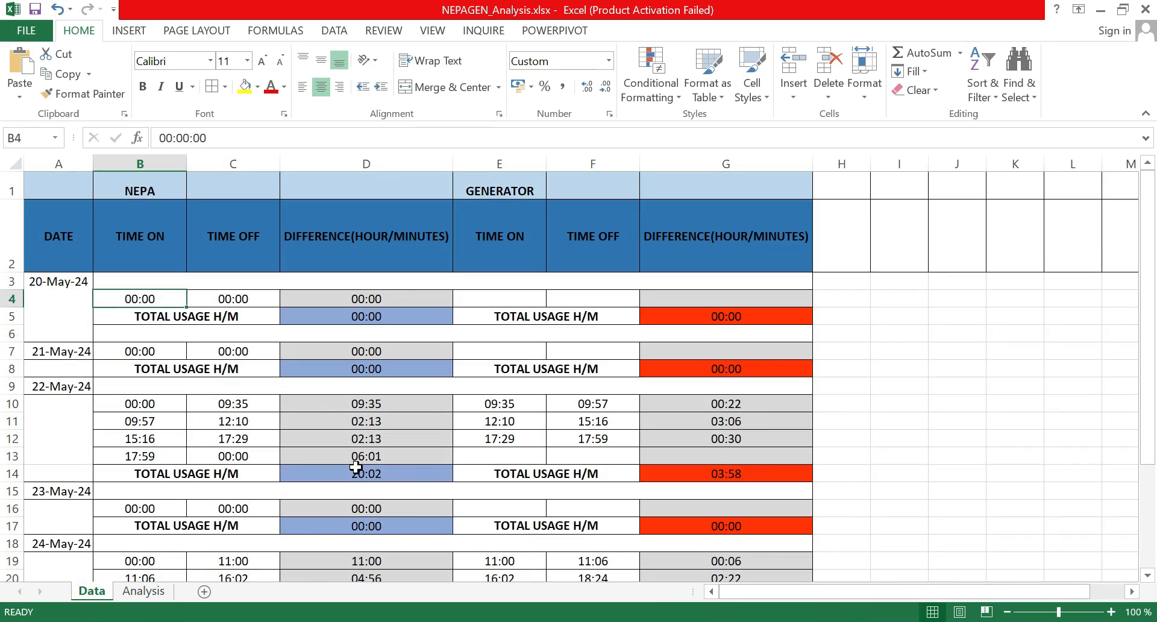
{"action": "left_click", "coordinate": [133, 591]}
{"action": "double_click", "coordinate": [268, 199]}
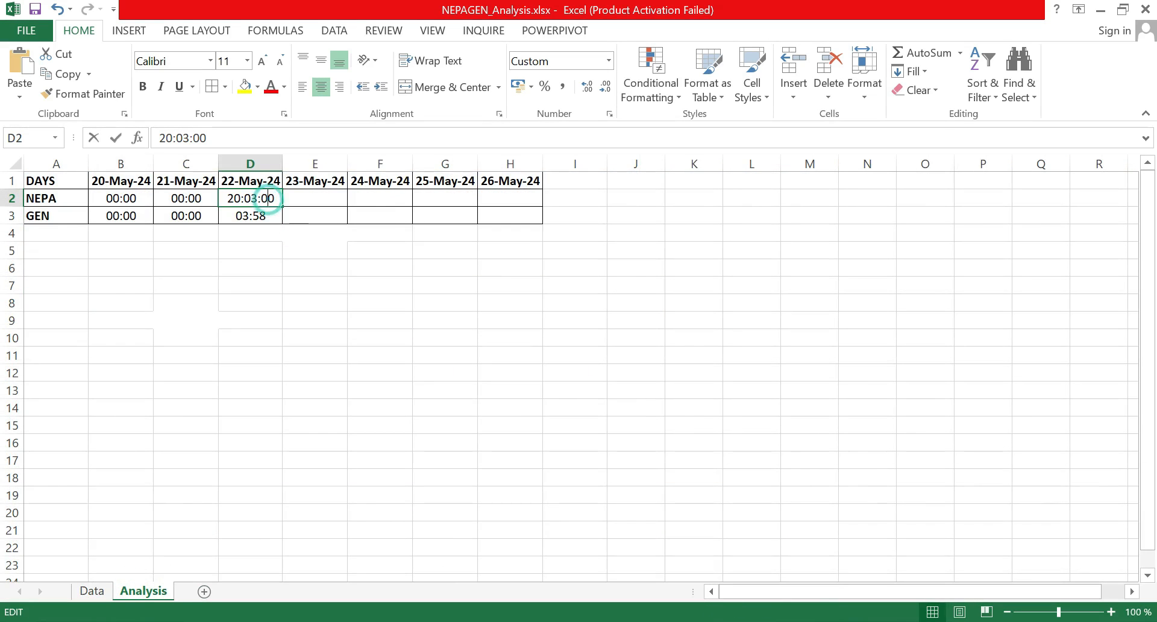
{"action": "left_click", "coordinate": [355, 391]}
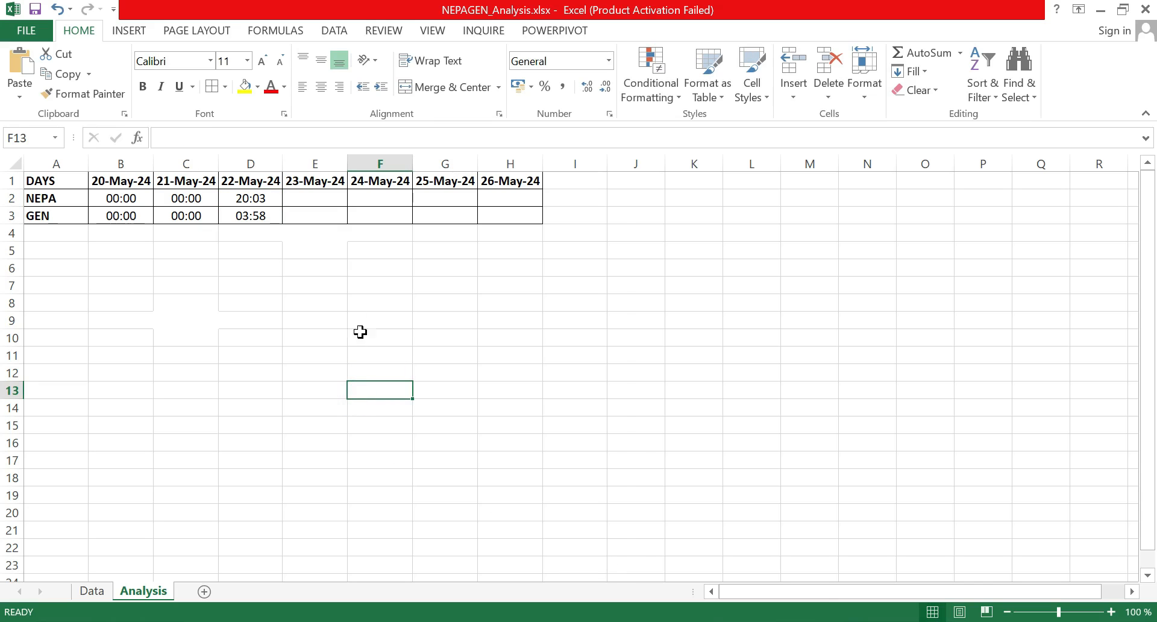
{"action": "left_click_drag", "start_coordinate": [247, 196], "coordinate": [245, 214]}
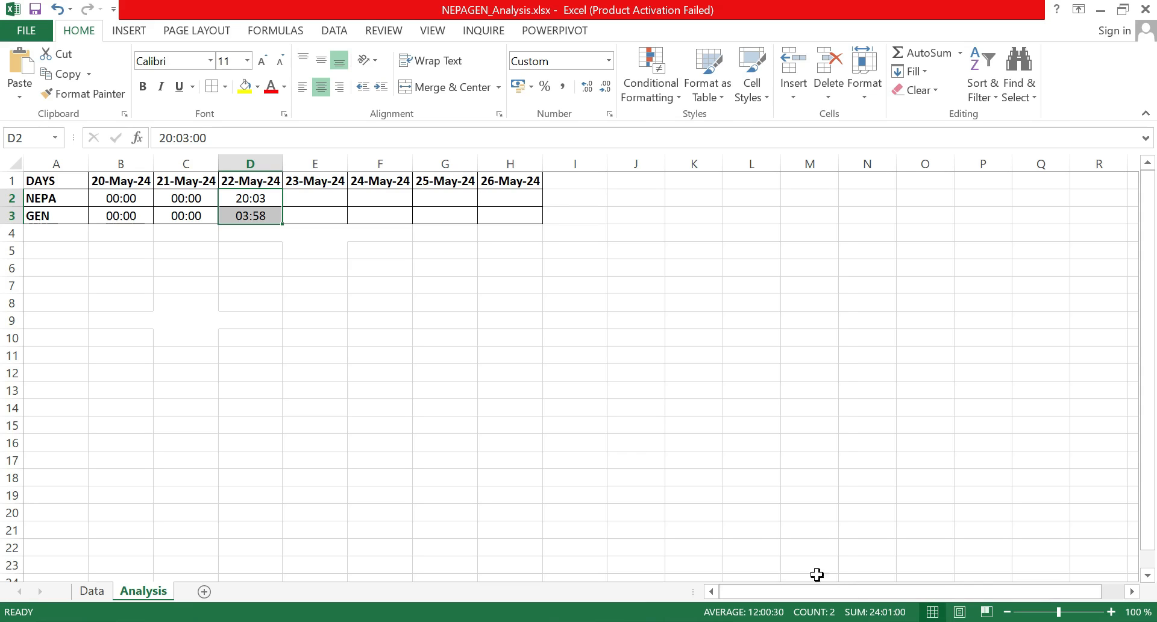
Correct the NEPA usage for 22-May-24 in cell D2 to 20:02 and recheck the sum of D2:D3.
{"action": "double_click", "coordinate": [265, 198]}
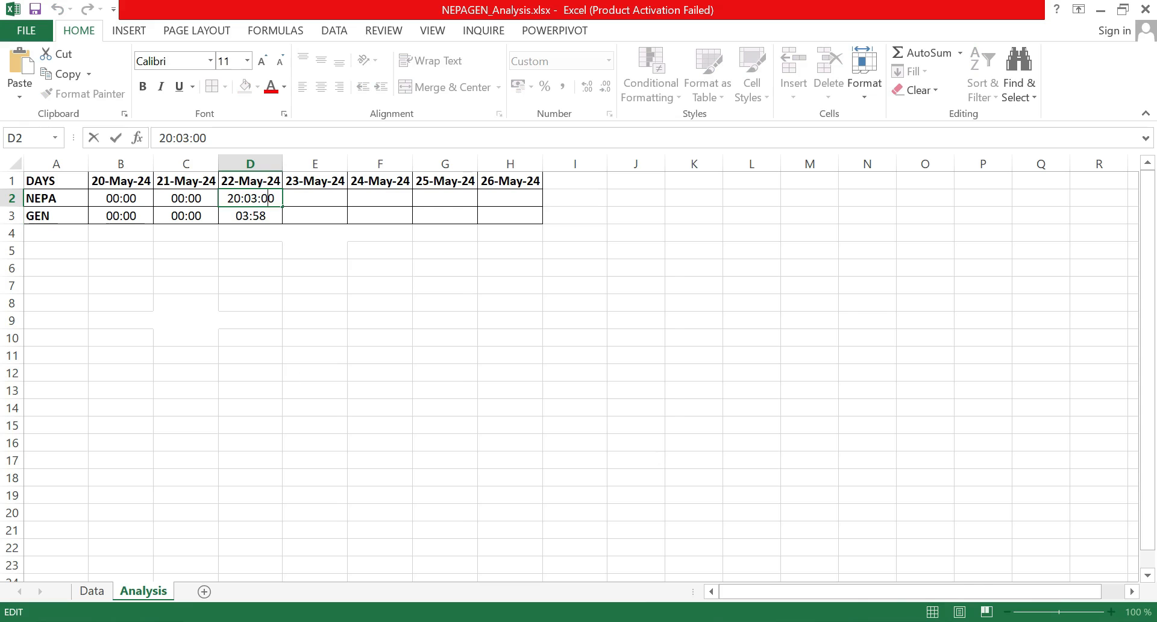
{"action": "key", "text": "shift+Left"}
{"action": "type", "text": "2"}
{"action": "left_click", "coordinate": [280, 269]}
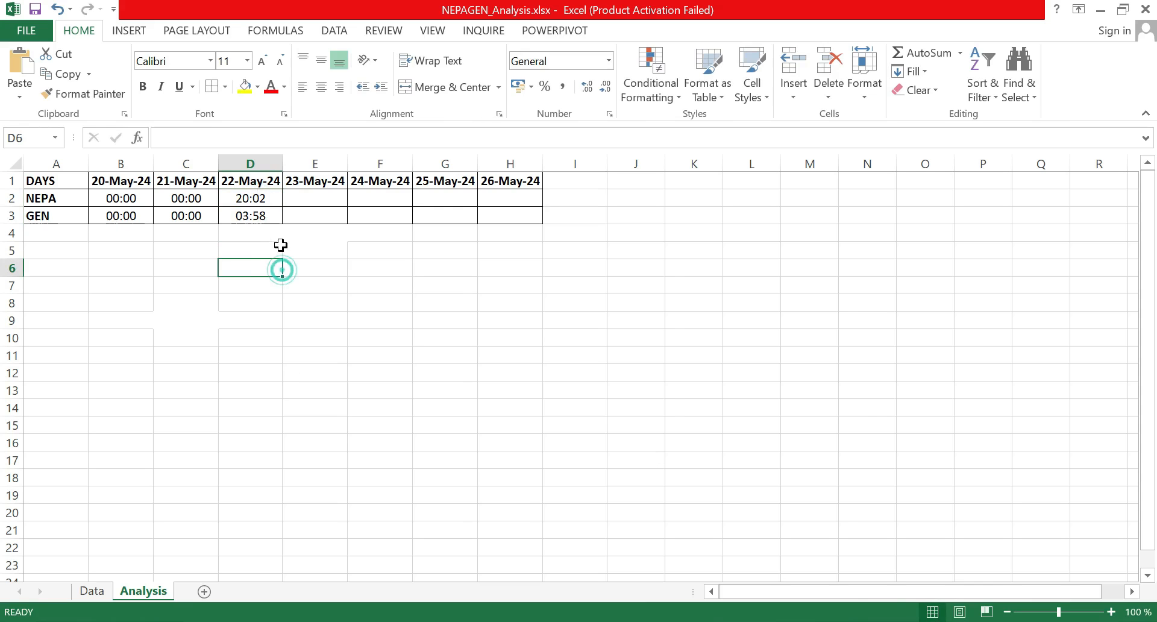
{"action": "left_click_drag", "start_coordinate": [241, 197], "coordinate": [245, 214]}
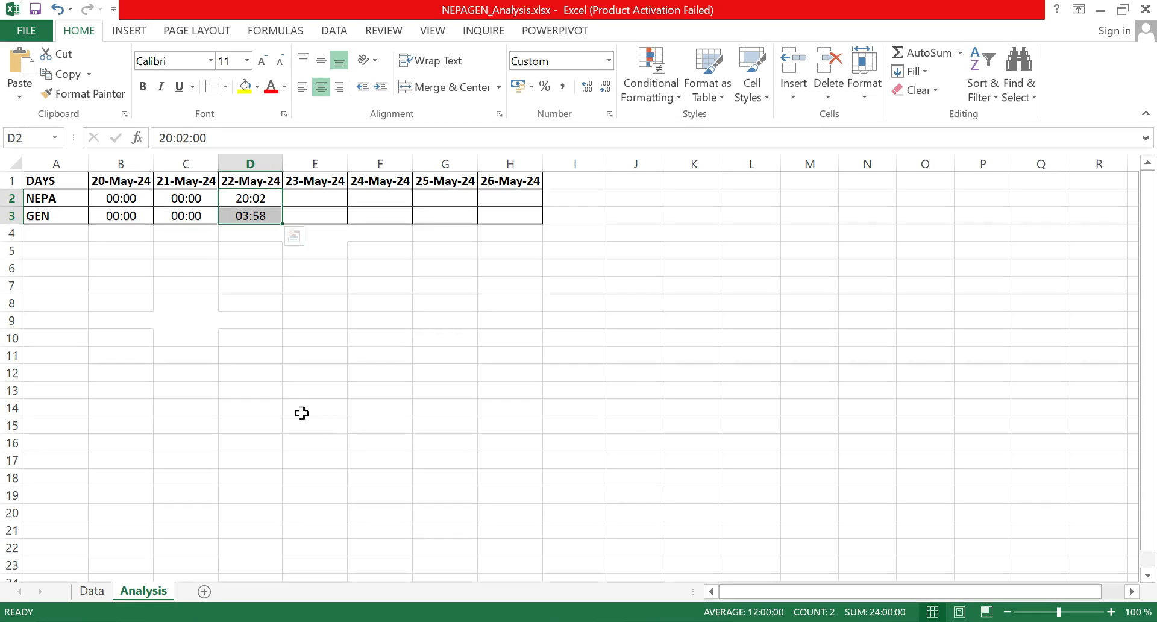
Enter 24:00 as the NEPA usage and 00:00 as the generator usage for 23-May-24 in E2:E3, consulting the Data sheet.
{"action": "left_click", "coordinate": [92, 591]}
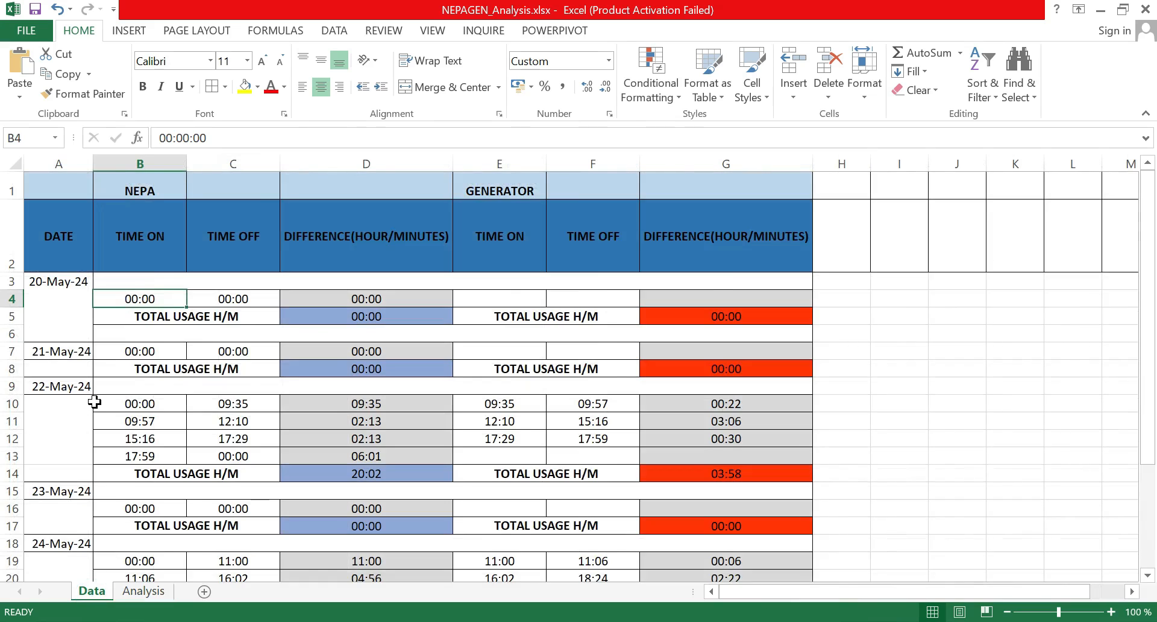
{"action": "scroll", "coordinate": [91, 394], "scroll_direction": "down", "scroll_amount": 3}
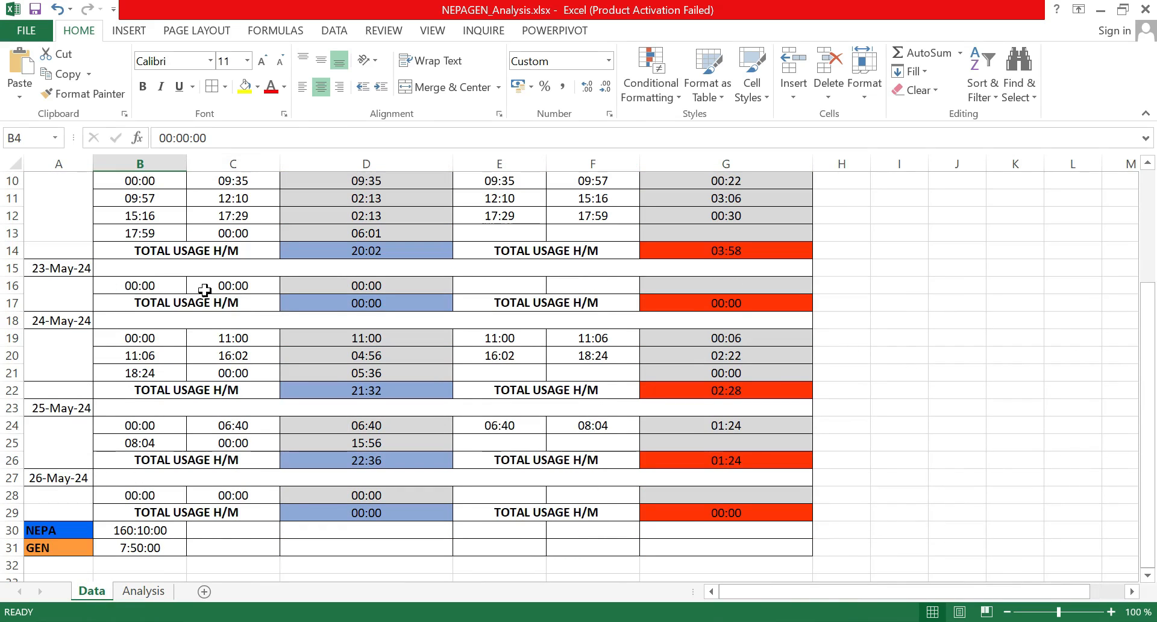
{"action": "left_click", "coordinate": [143, 591]}
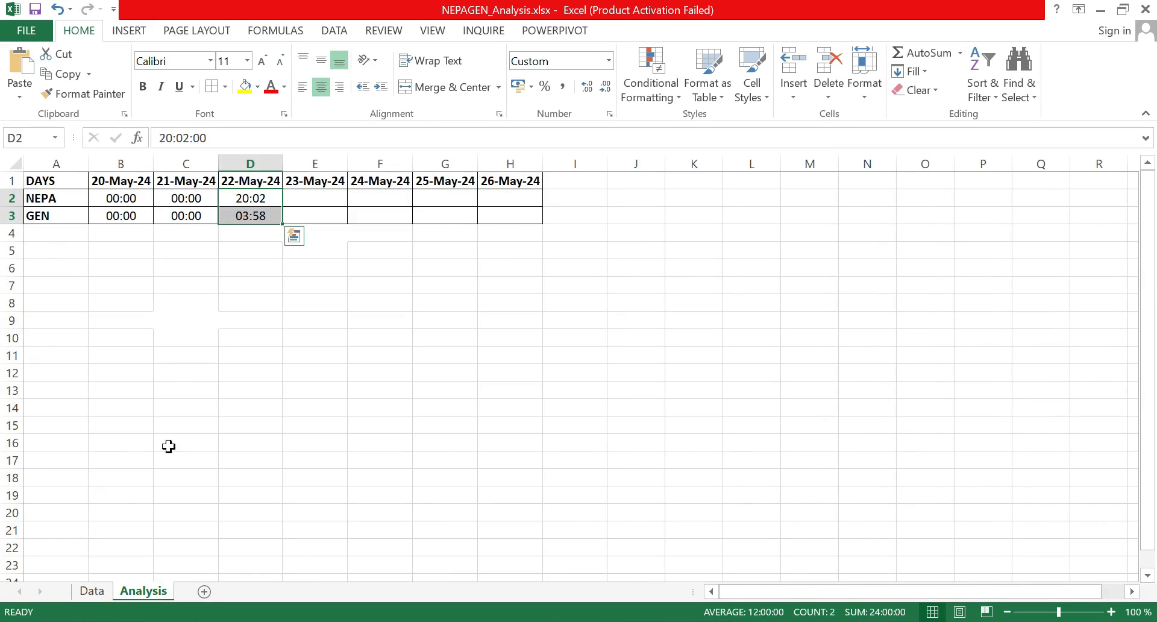
{"action": "left_click", "coordinate": [305, 196]}
{"action": "type", "text": "24"}
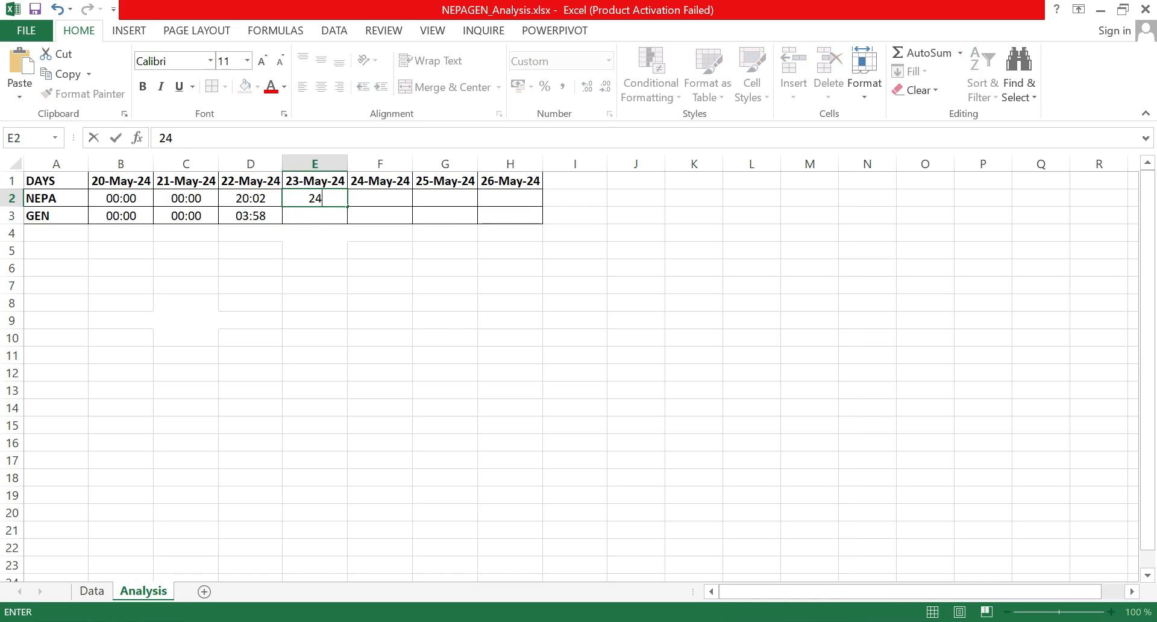
{"action": "type", "text": ":00"}
{"action": "left_click", "coordinate": [324, 222]}
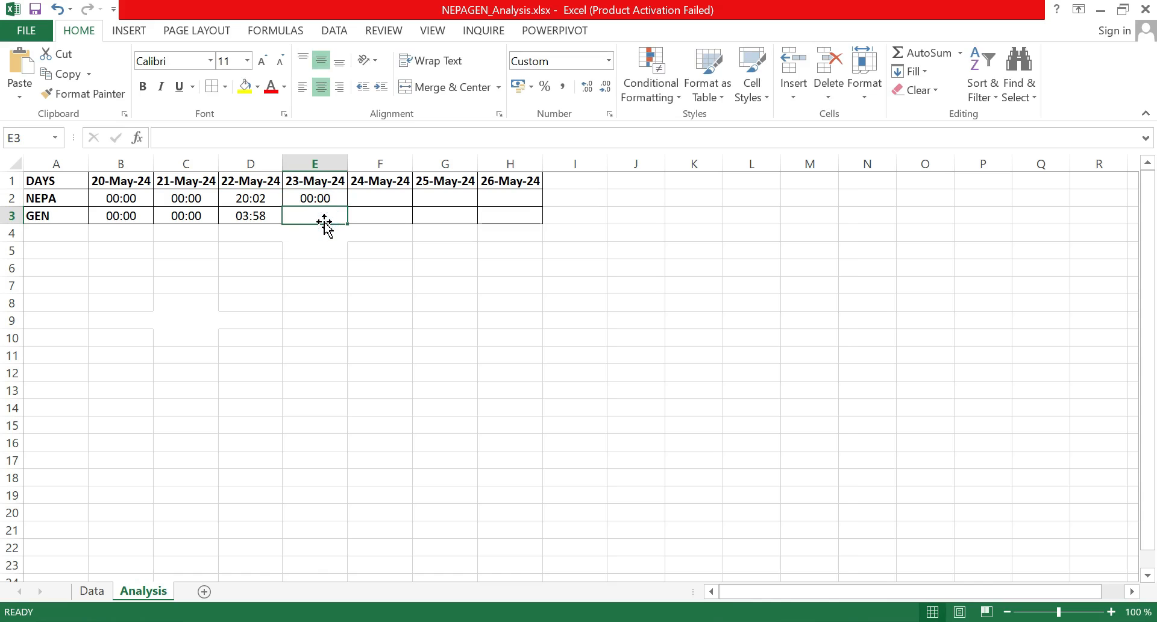
{"action": "type", "text": "00:00"}
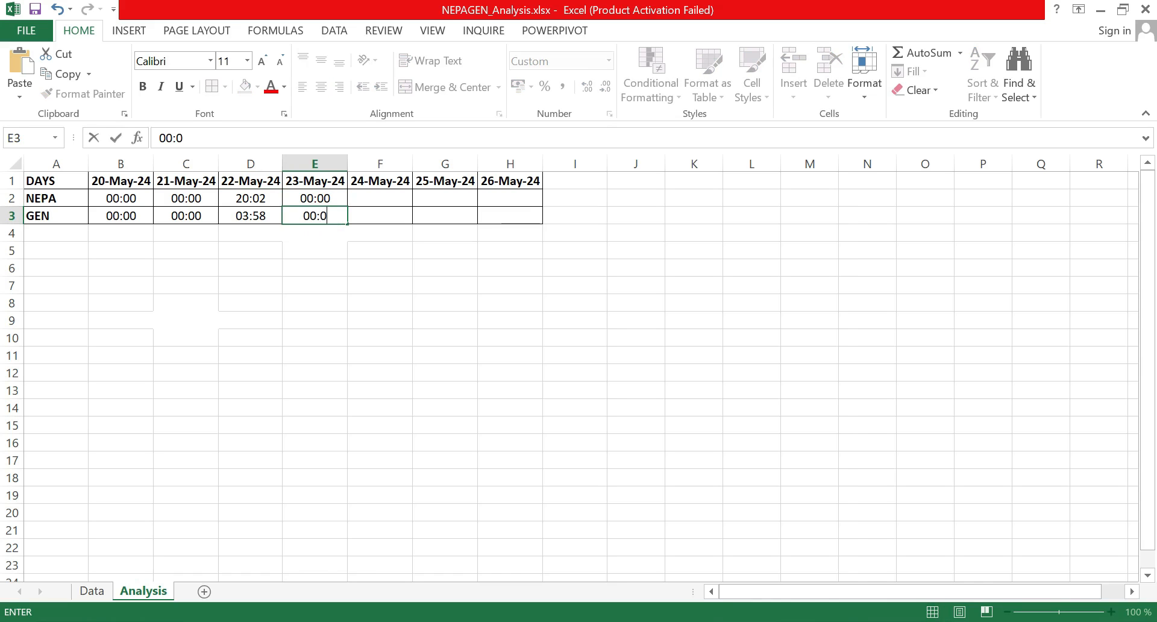
{"action": "left_click", "coordinate": [394, 298]}
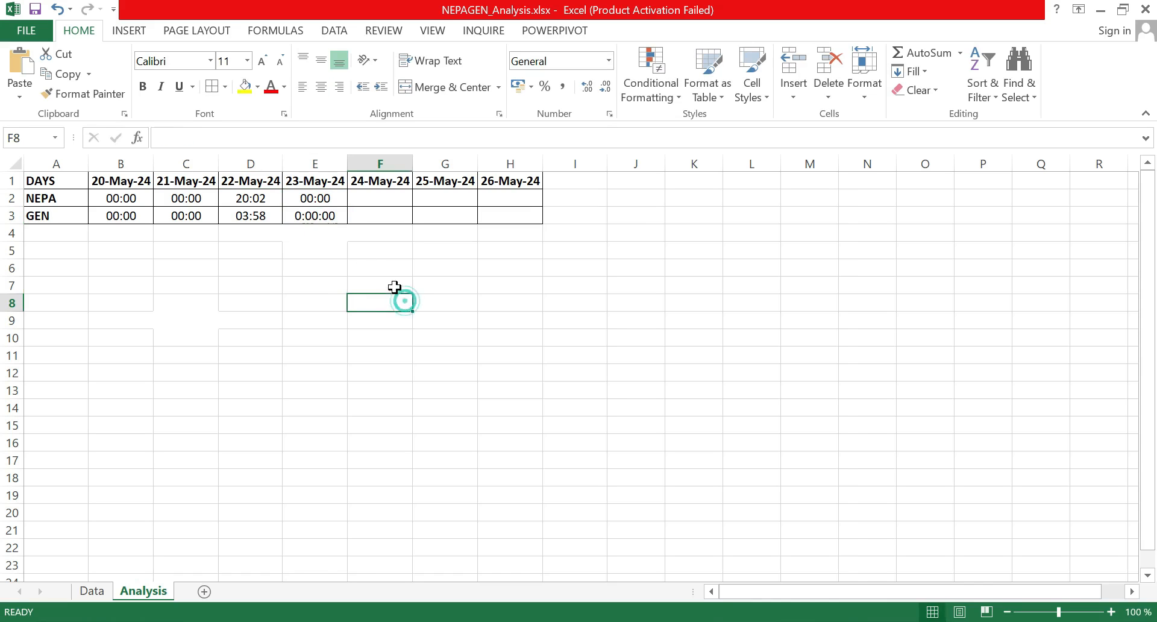
Apply the custom number format hh:mm to the generator usage for 23-May-24 in cell E3.
{"action": "left_click", "coordinate": [303, 215]}
{"action": "right_click", "coordinate": [305, 217]}
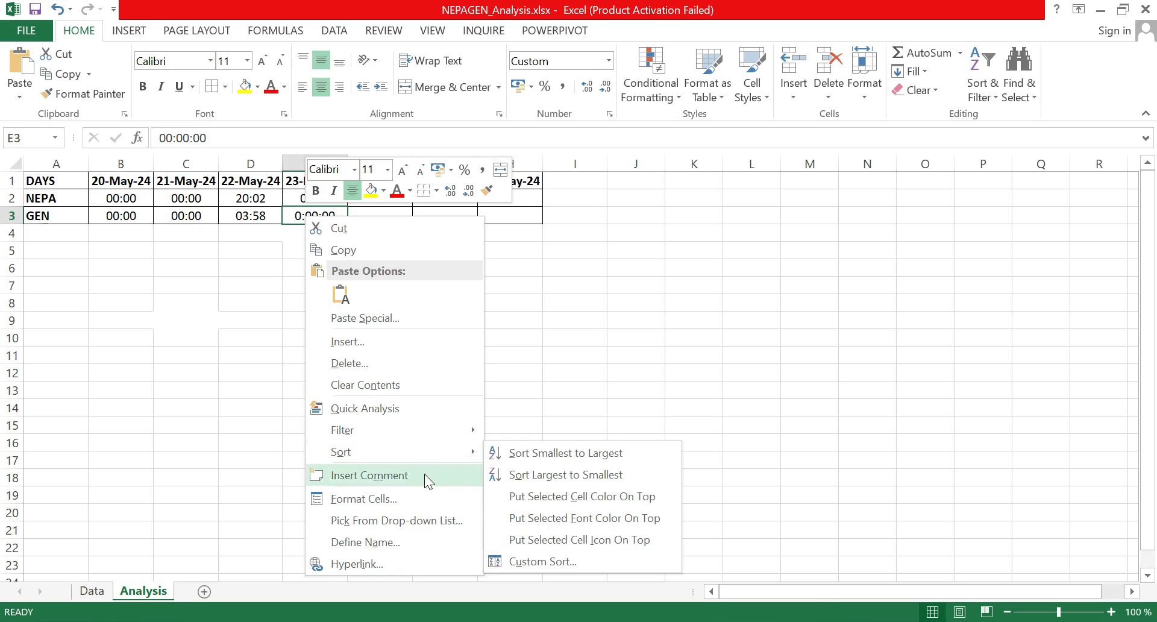
{"action": "left_click", "coordinate": [431, 497]}
{"action": "left_click_drag", "start_coordinate": [365, 193], "coordinate": [744, 153]}
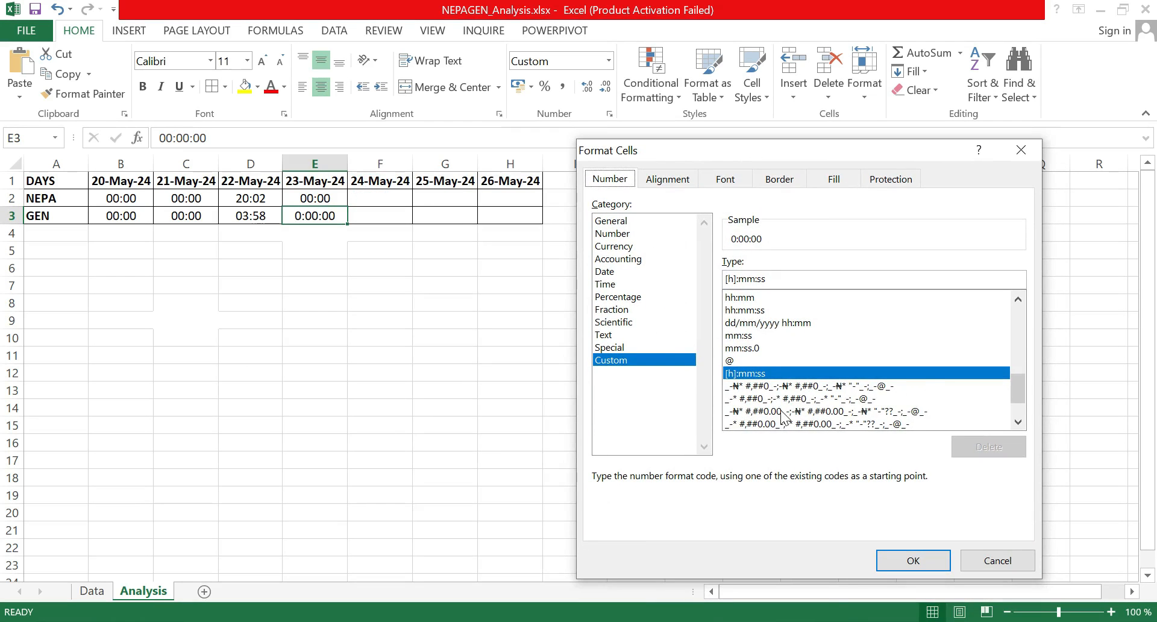
{"action": "scroll", "coordinate": [782, 416], "scroll_direction": "down", "scroll_amount": 2}
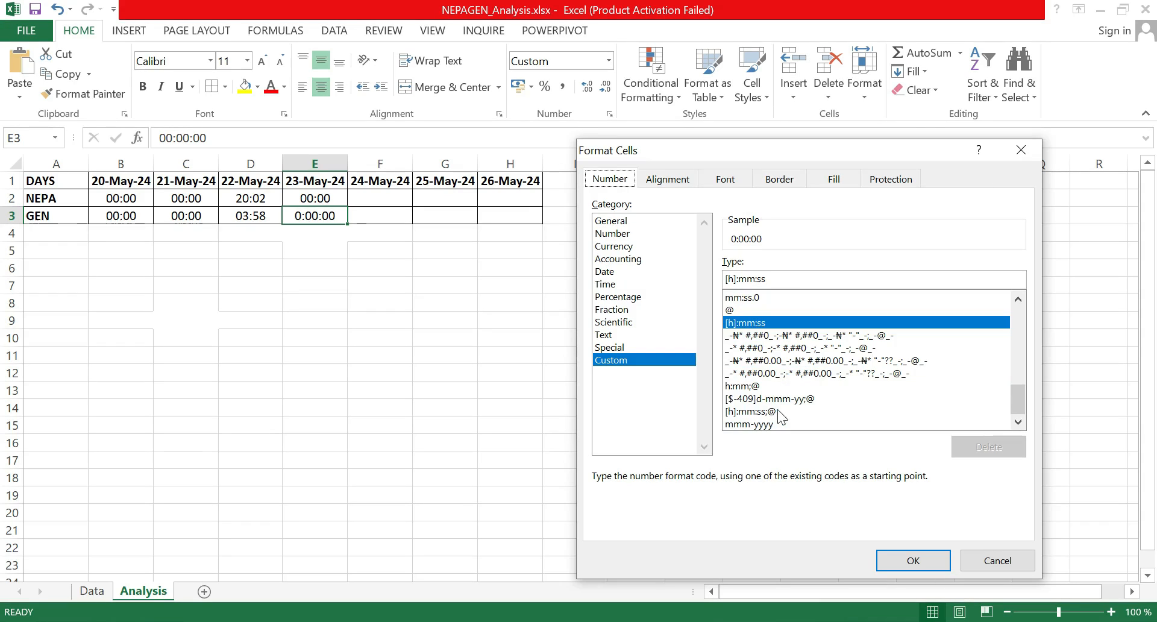
{"action": "scroll", "coordinate": [786, 404], "scroll_direction": "up", "scroll_amount": 2}
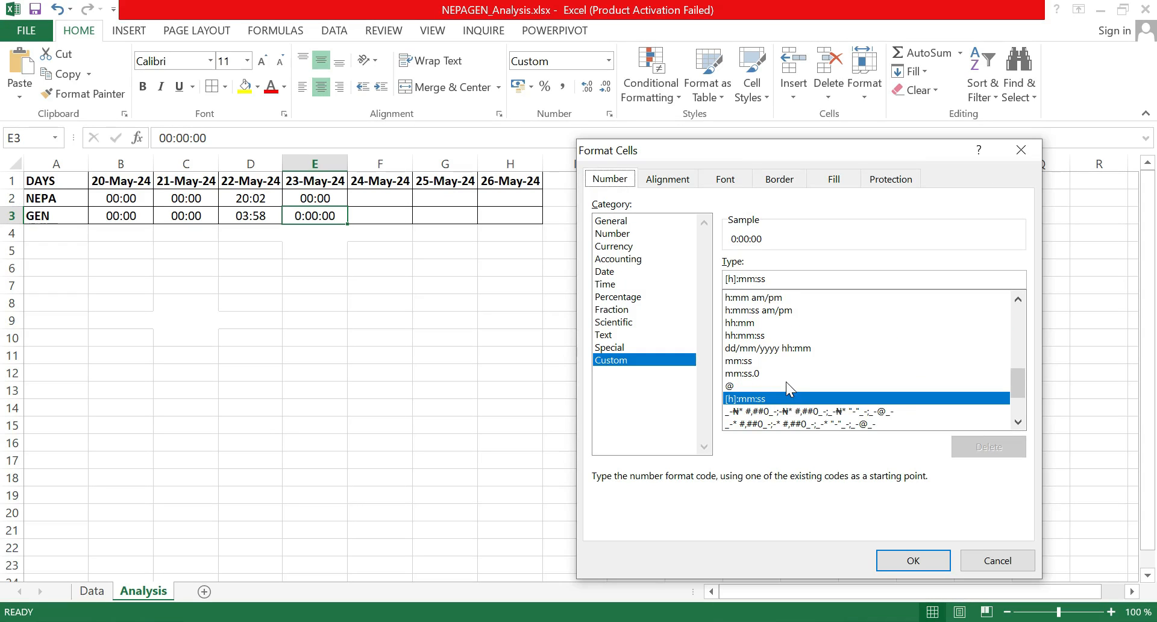
{"action": "scroll", "coordinate": [786, 386], "scroll_direction": "down", "scroll_amount": 2}
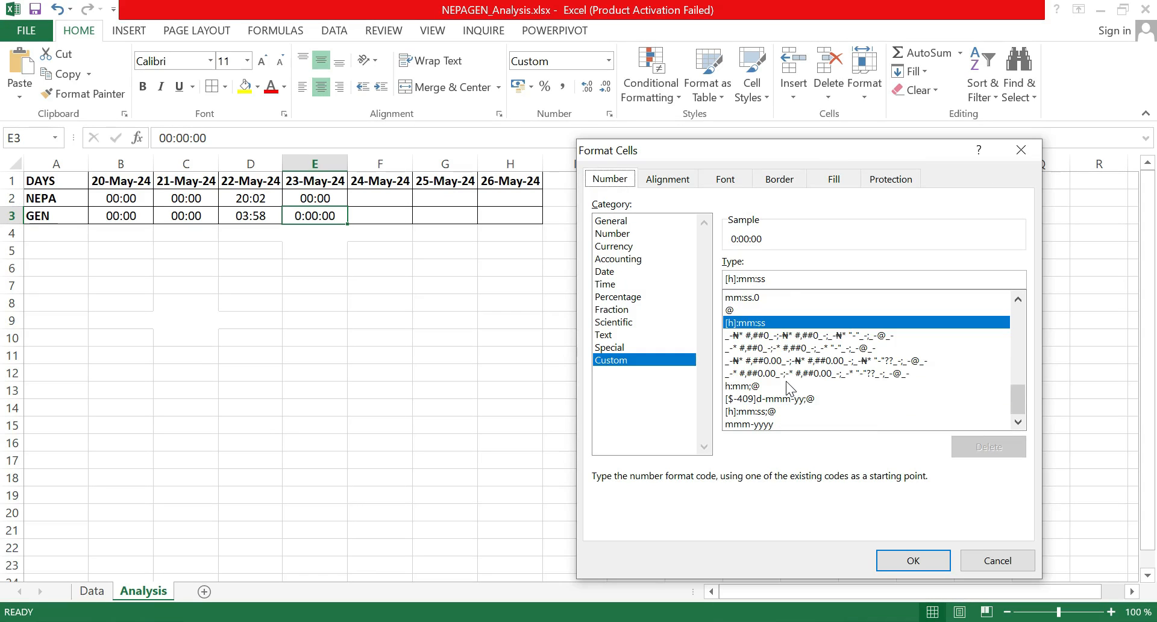
{"action": "left_click", "coordinate": [746, 386]}
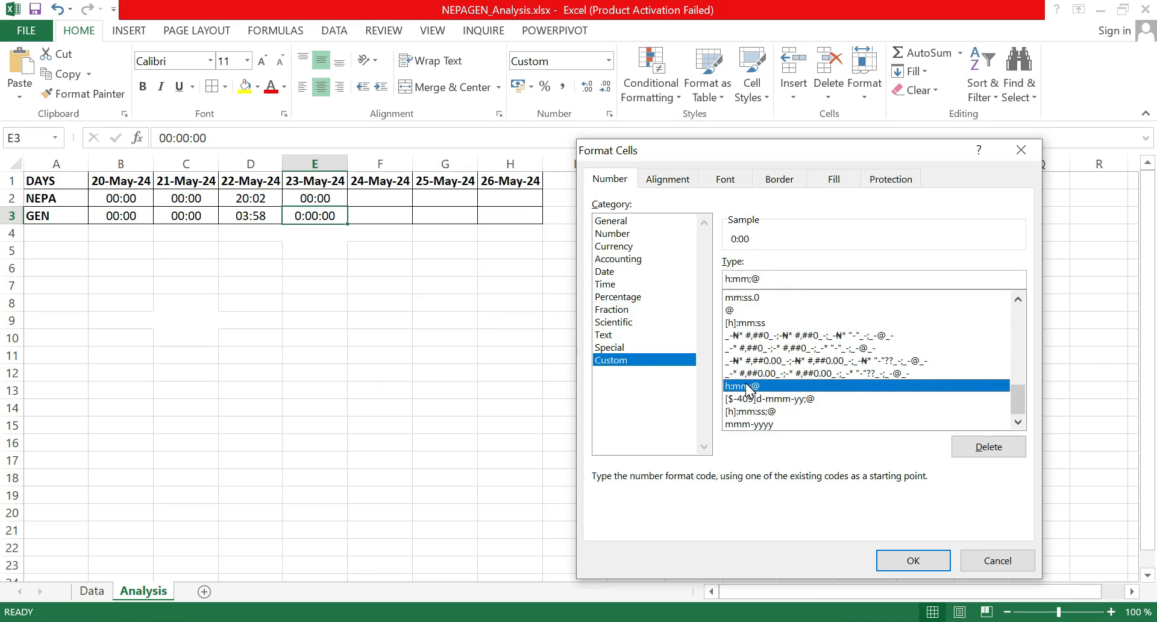
{"action": "left_click", "coordinate": [756, 411]}
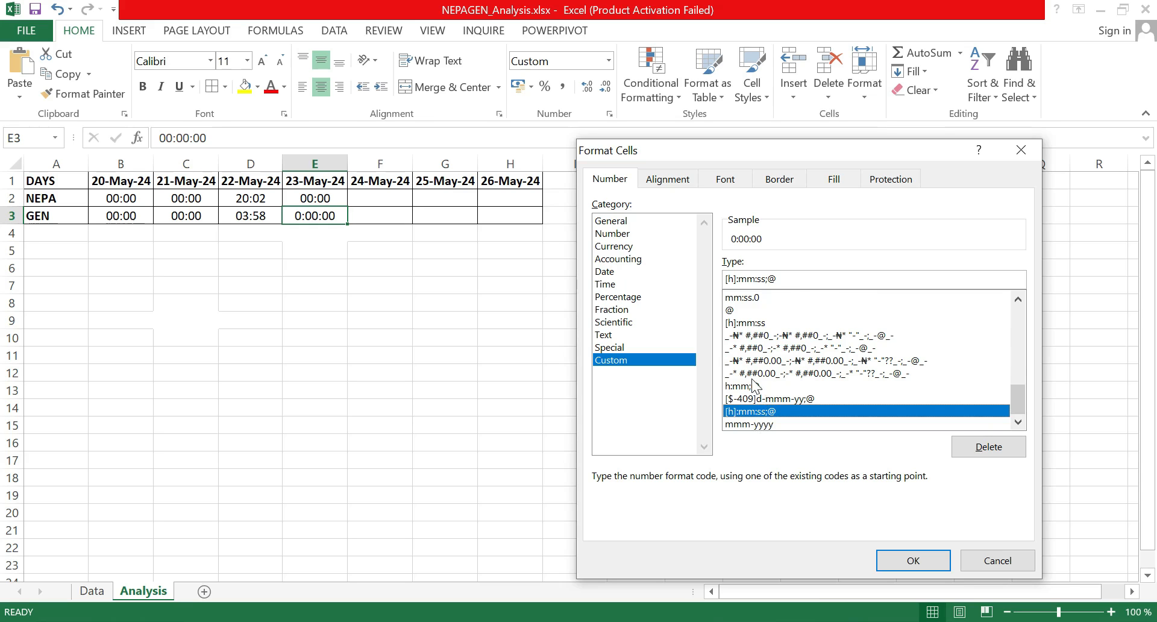
{"action": "scroll", "coordinate": [753, 386], "scroll_direction": "up", "scroll_amount": 4}
{"action": "left_click", "coordinate": [745, 385]}
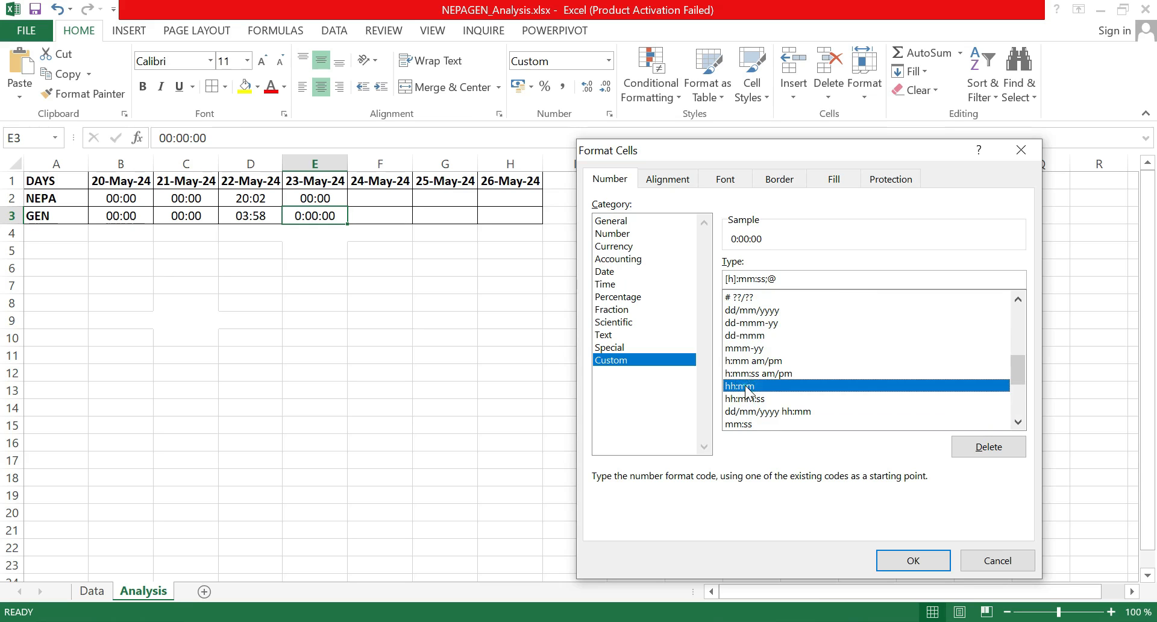
{"action": "left_click", "coordinate": [908, 558]}
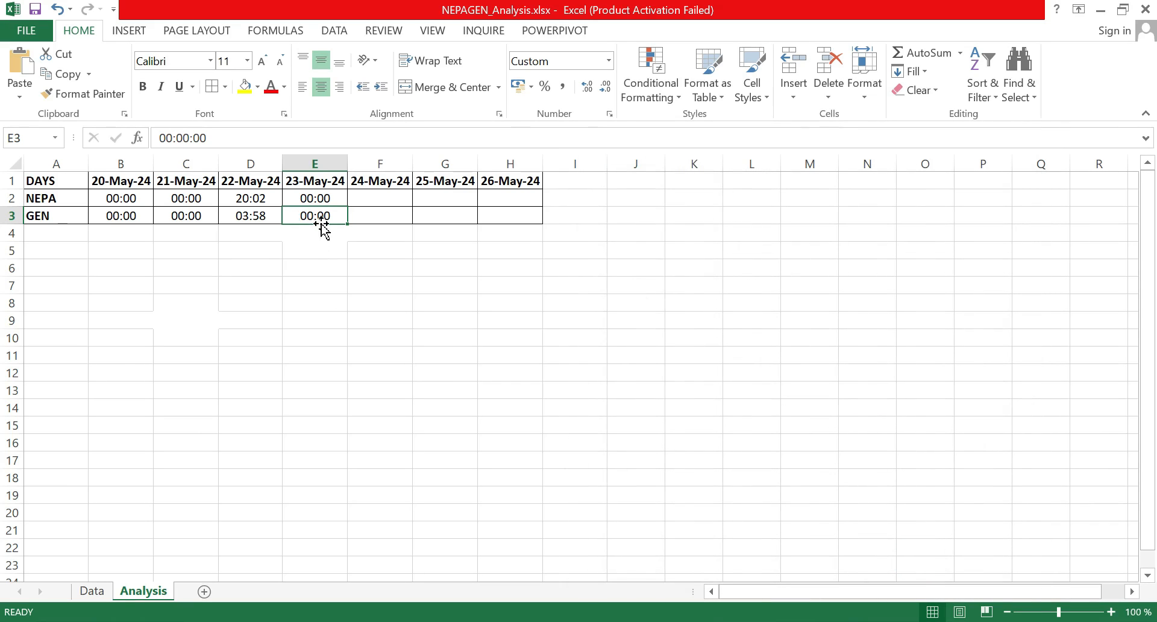
Enter 21:32 as the NEPA usage for 24-May-24 in cell F2, taking the total from the Data sheet.
{"action": "left_click", "coordinate": [386, 198]}
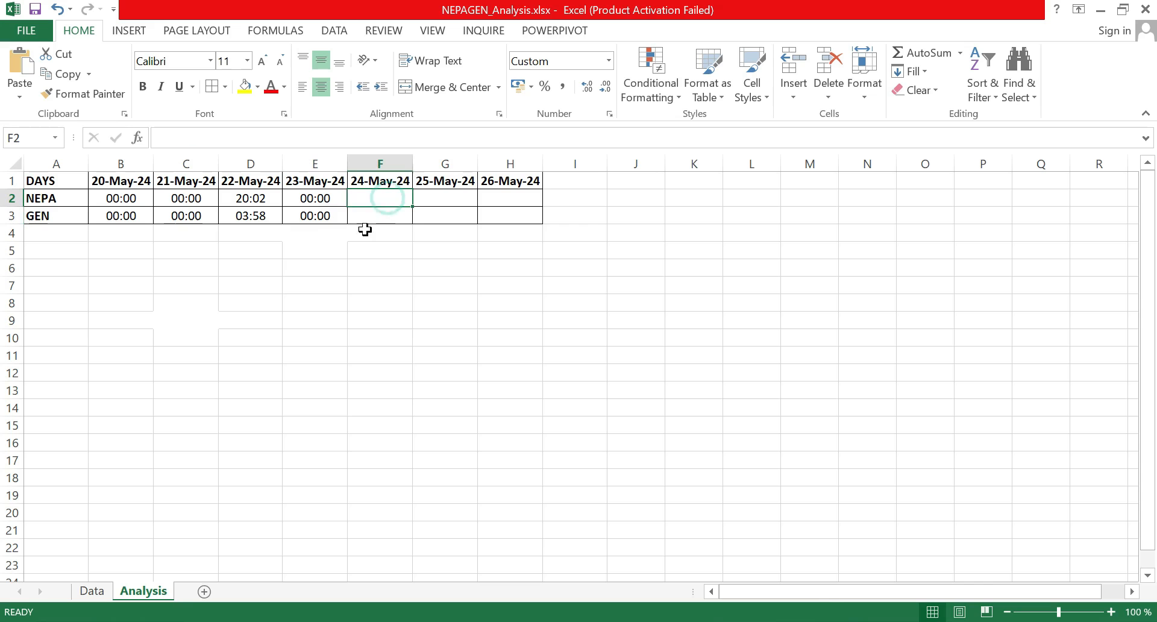
{"action": "left_click", "coordinate": [92, 591]}
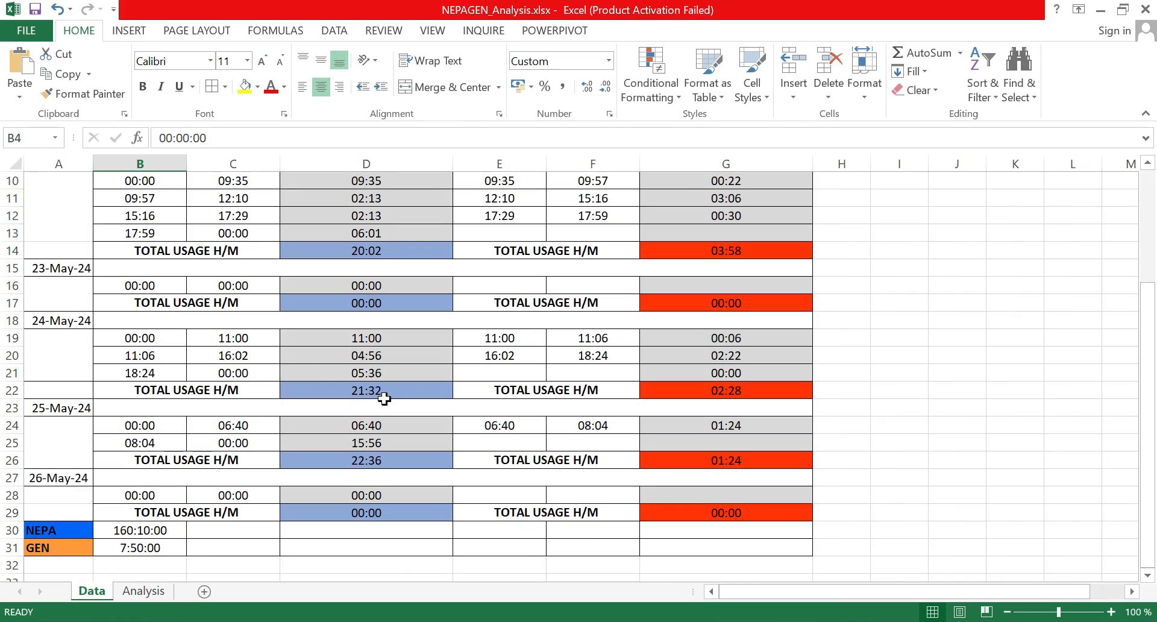
{"action": "left_click", "coordinate": [143, 591]}
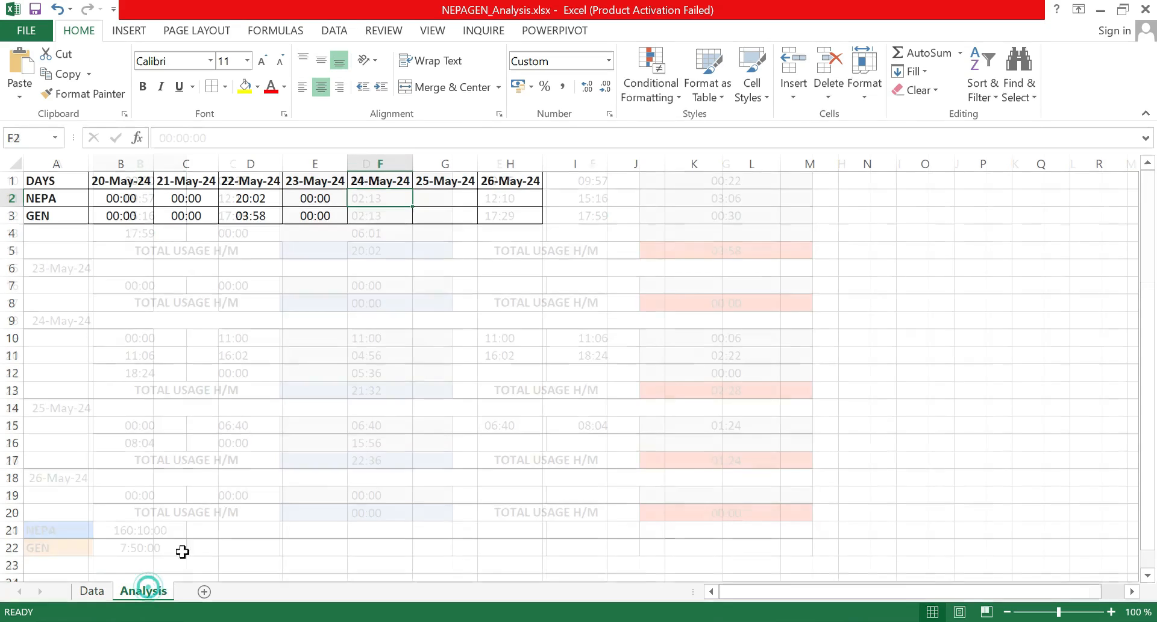
{"action": "left_click", "coordinate": [366, 198]}
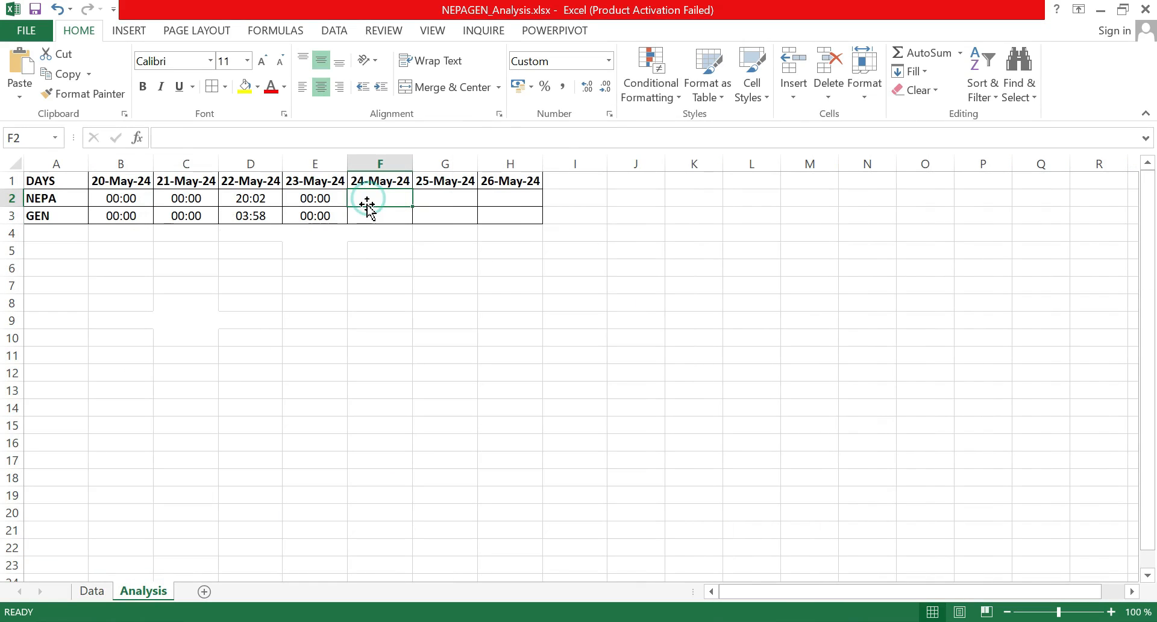
{"action": "type", "text": "21:32"}
{"action": "left_click", "coordinate": [366, 219]}
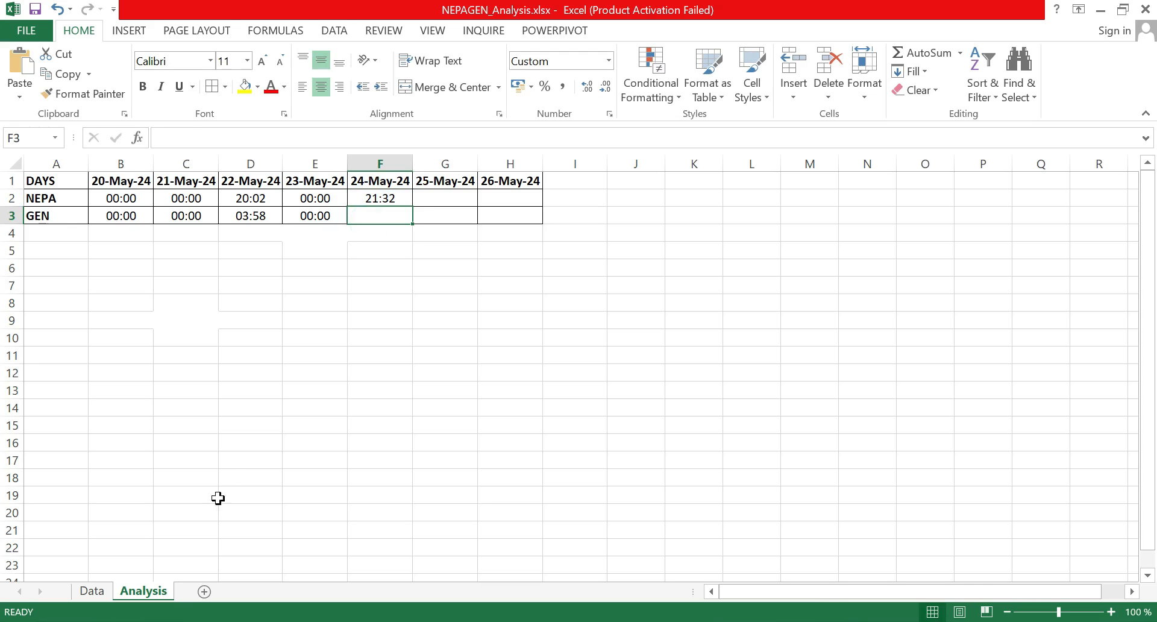
Enter 02:38 as the generator usage for 24-May-24 in cell F3 after consulting the Data sheet.
{"action": "left_click", "coordinate": [92, 591]}
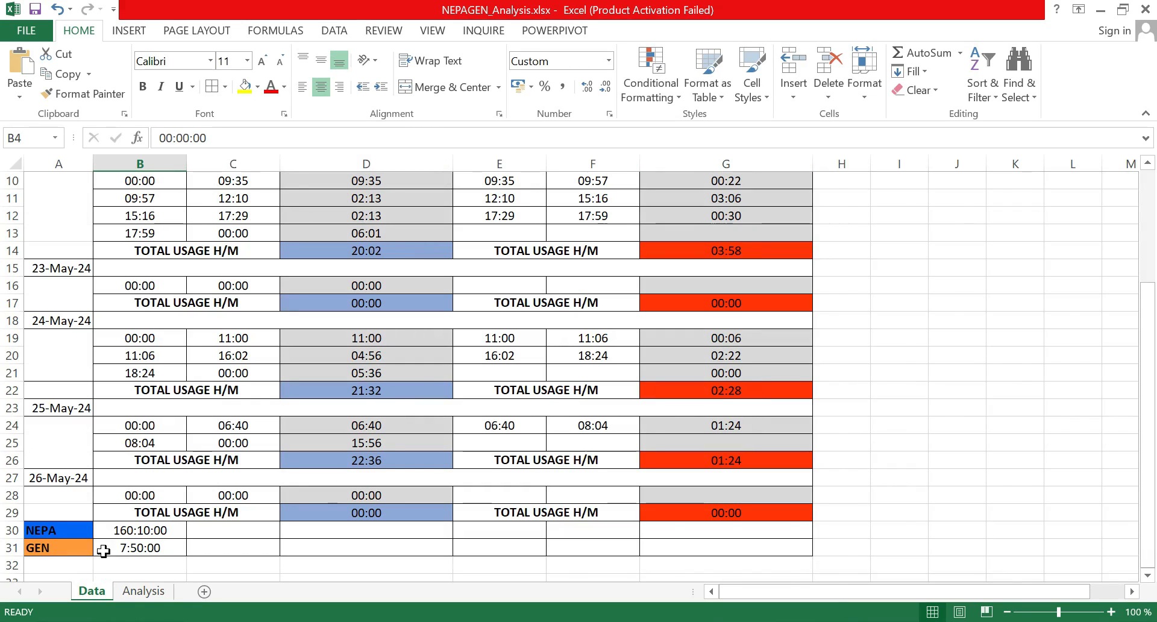
{"action": "left_click", "coordinate": [143, 591]}
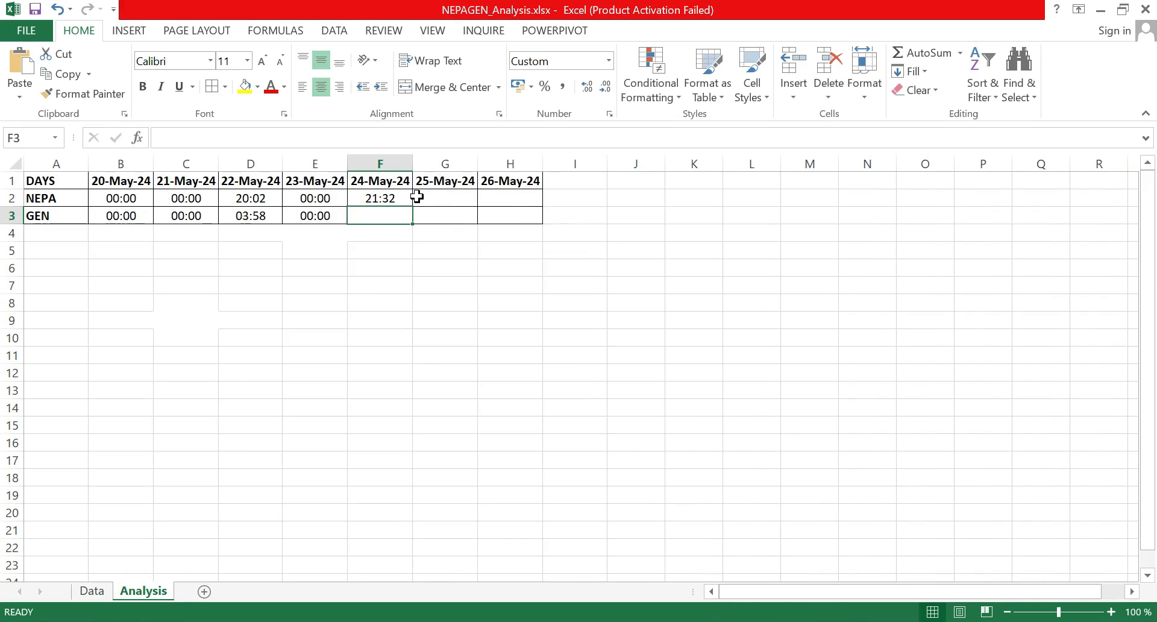
{"action": "type", "text": "02:38"}
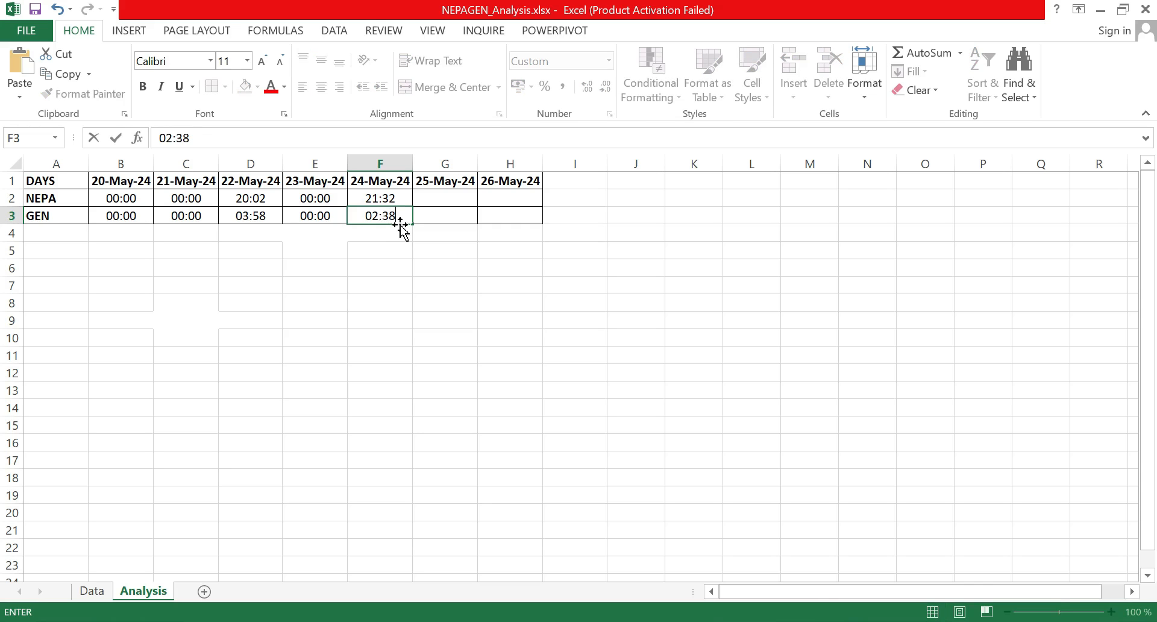
{"action": "left_click", "coordinate": [402, 244]}
Check the sum of F2:F3 and compare both 24-May-24 values with totals D22 and G22 on the Data sheet.
{"action": "left_click_drag", "start_coordinate": [380, 198], "coordinate": [389, 219]}
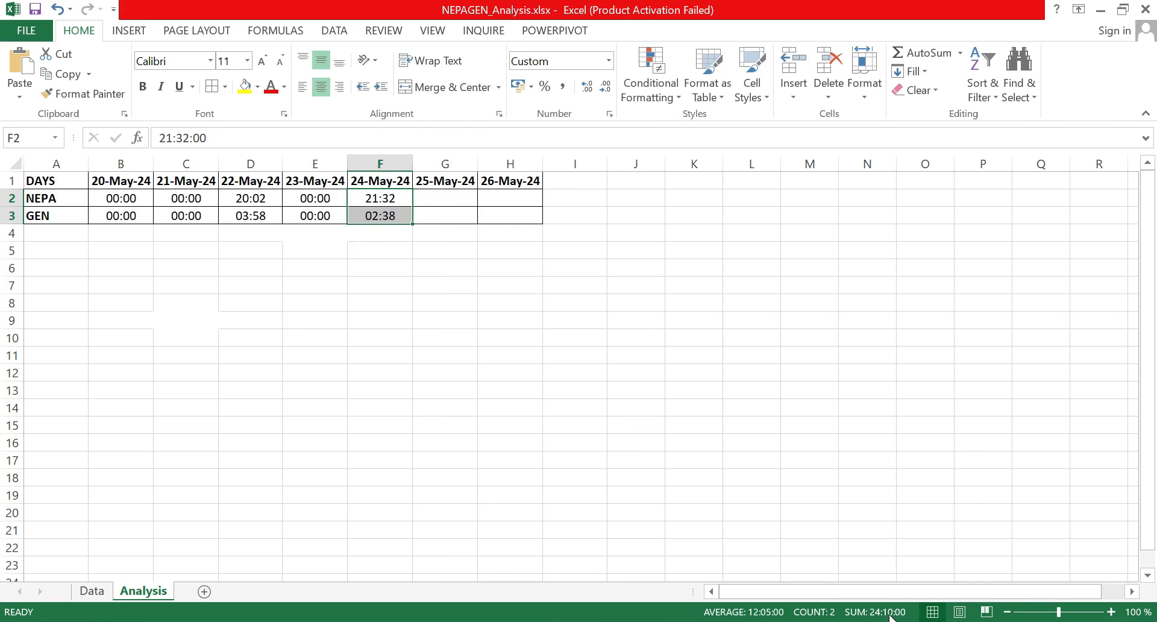
{"action": "left_click", "coordinate": [91, 591]}
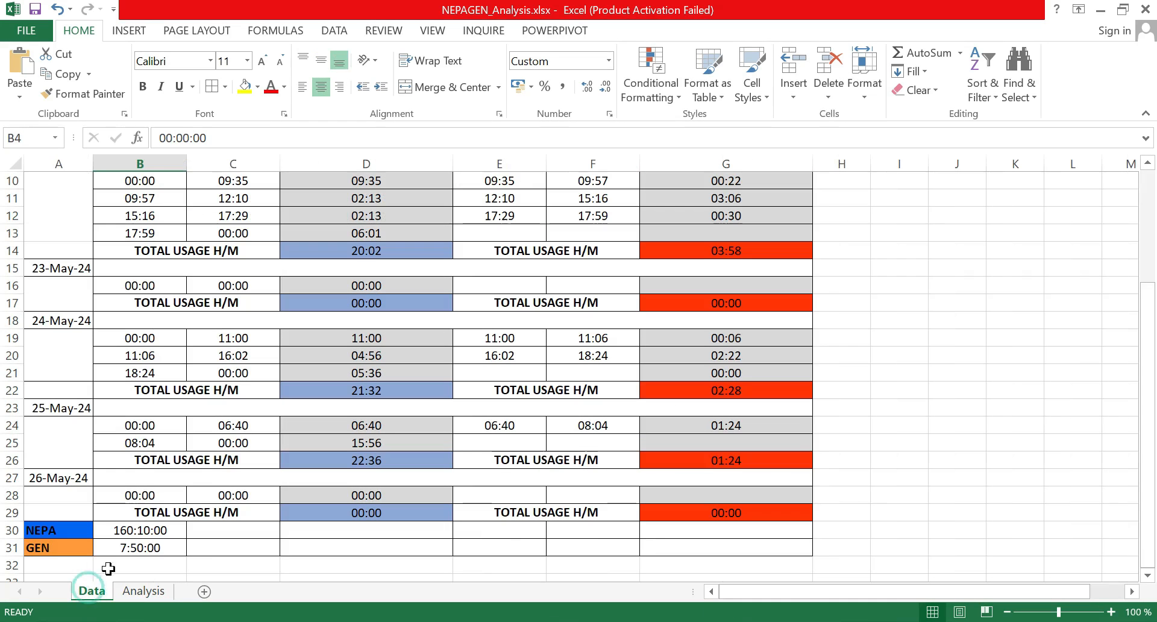
{"action": "left_click", "coordinate": [374, 391]}
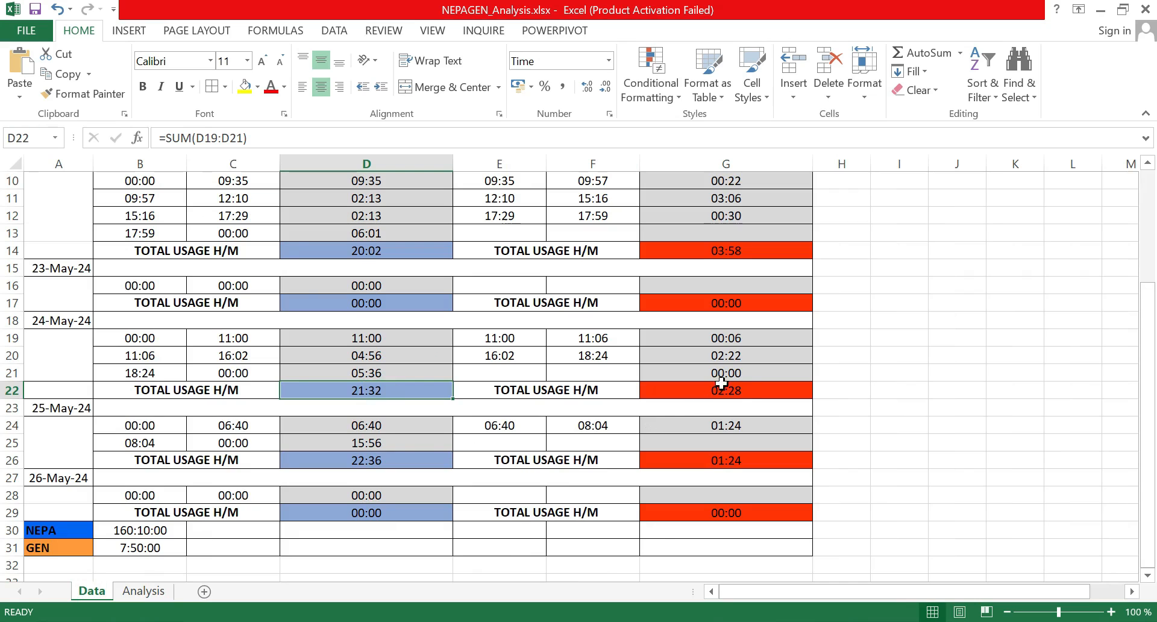
{"action": "left_click", "coordinate": [740, 391], "text": "ctrl"}
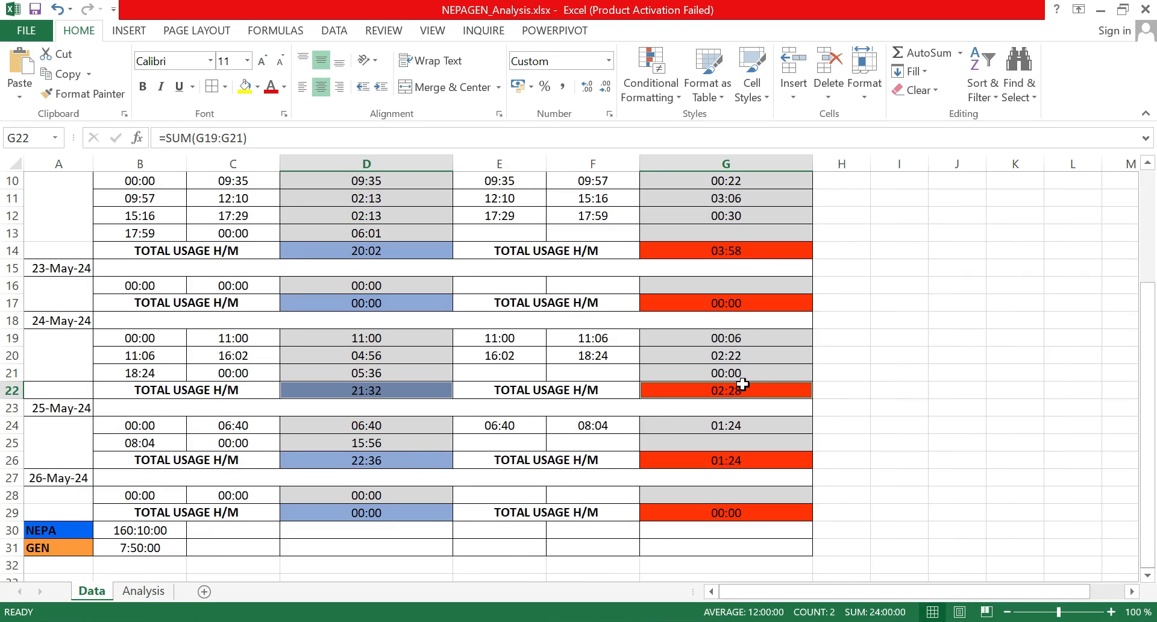
{"action": "left_click", "coordinate": [142, 591]}
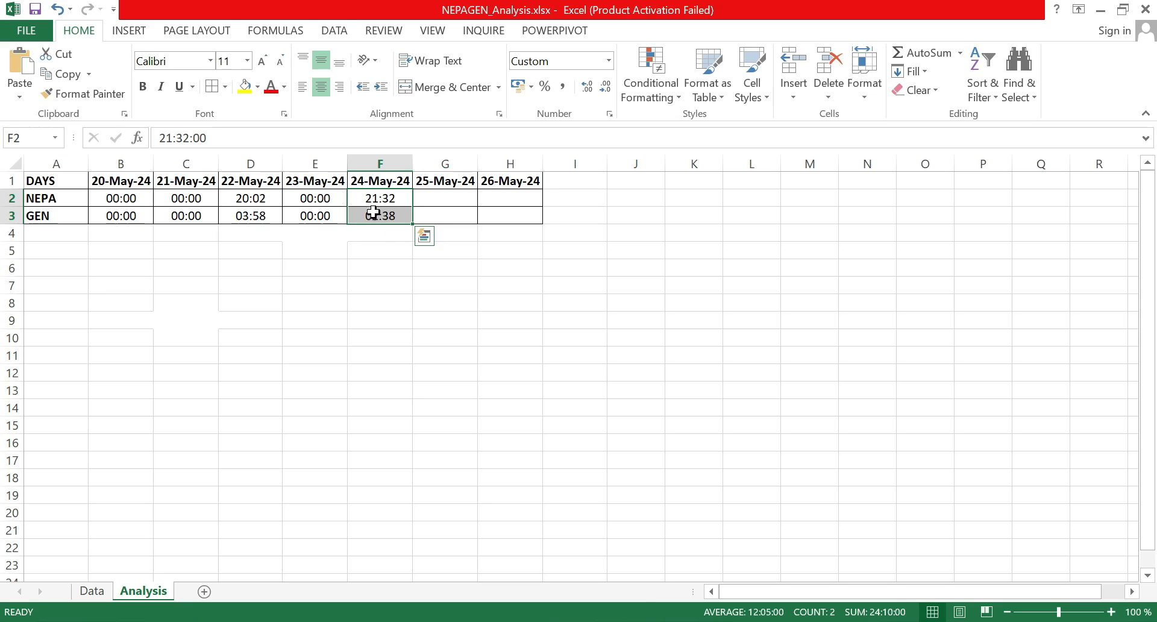
{"action": "left_click", "coordinate": [92, 591]}
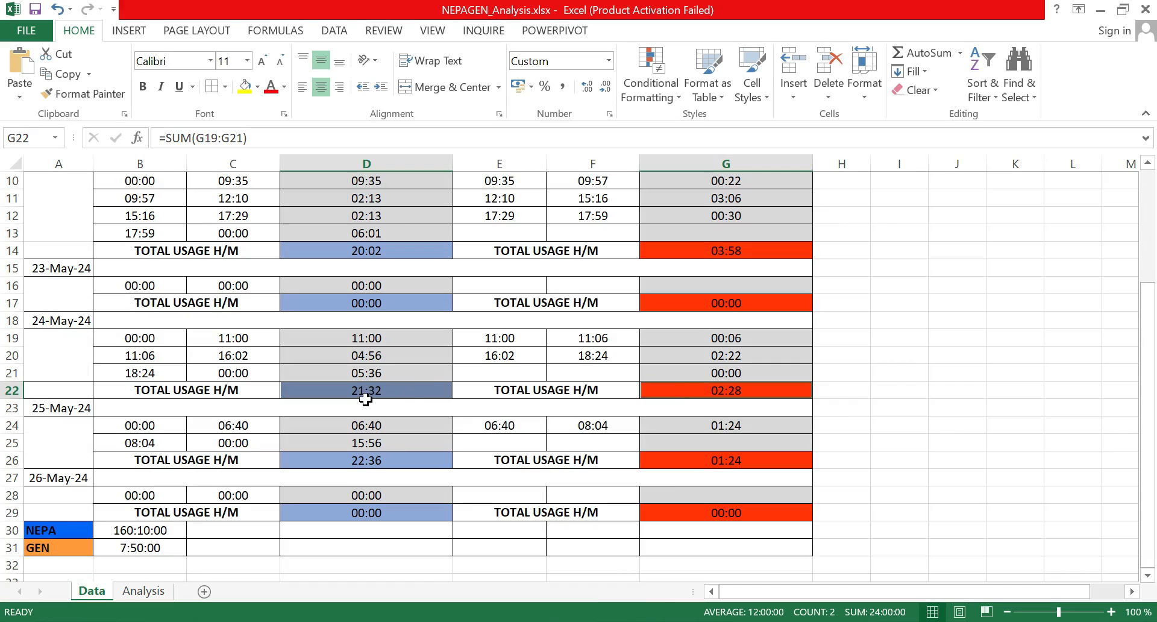
{"action": "left_click", "coordinate": [143, 590]}
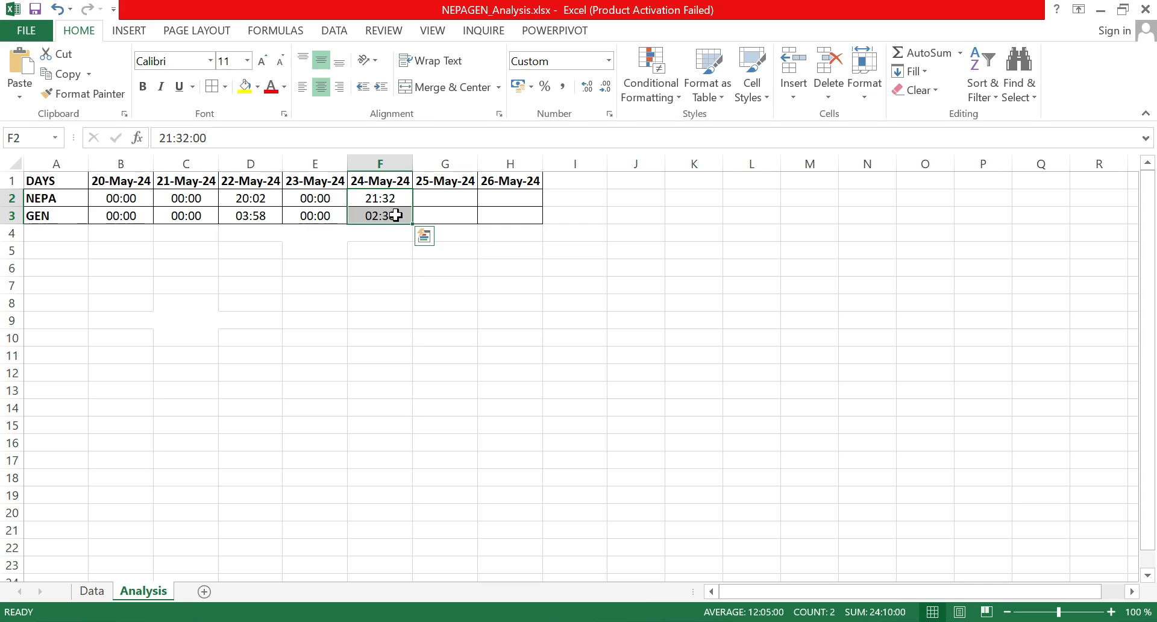
Correct the generator usage for 24-May-24 in cell F3 to 02:28 and recheck the sum of F2:F3.
{"action": "left_click", "coordinate": [393, 215]}
{"action": "double_click", "coordinate": [392, 216]}
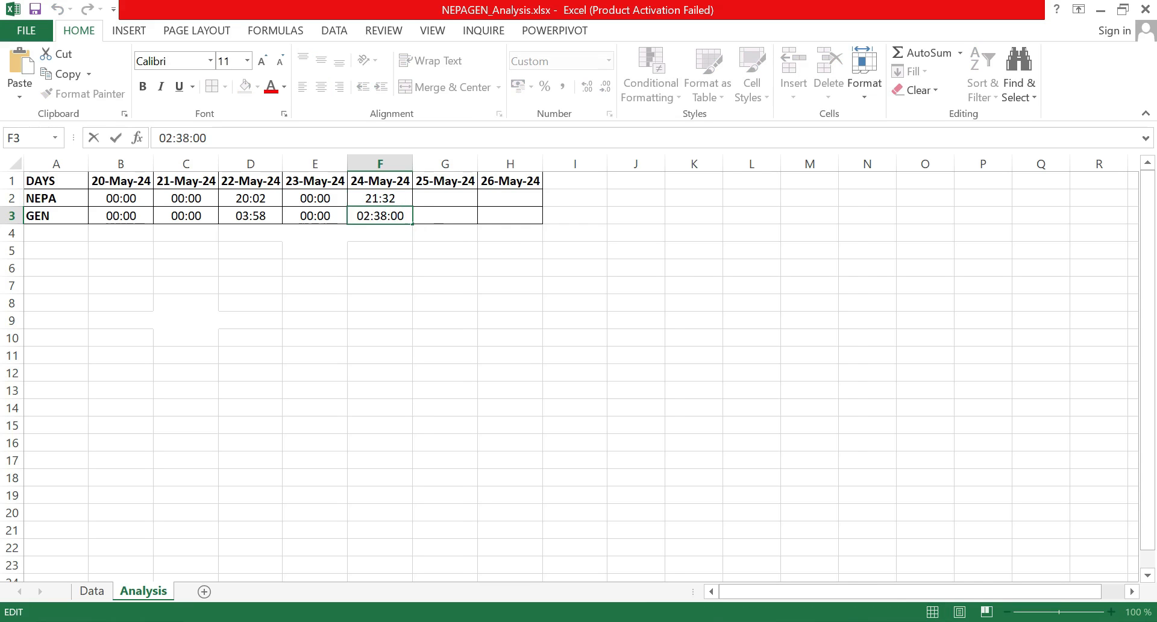
{"action": "left_click_drag", "start_coordinate": [381, 217], "coordinate": [374, 217]}
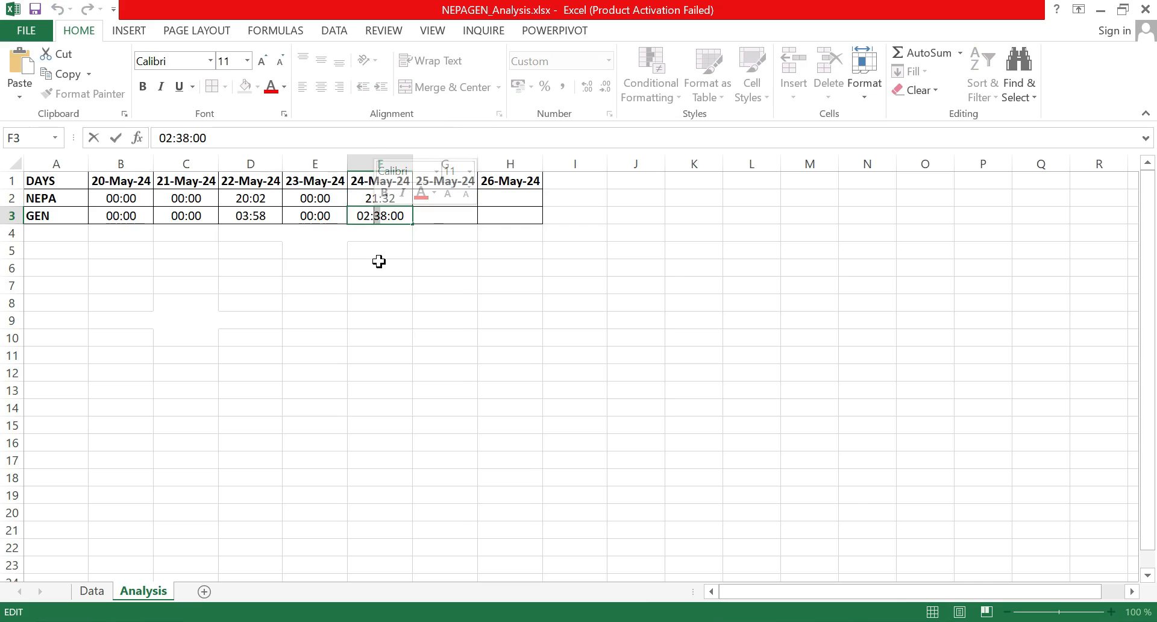
{"action": "type", "text": "2"}
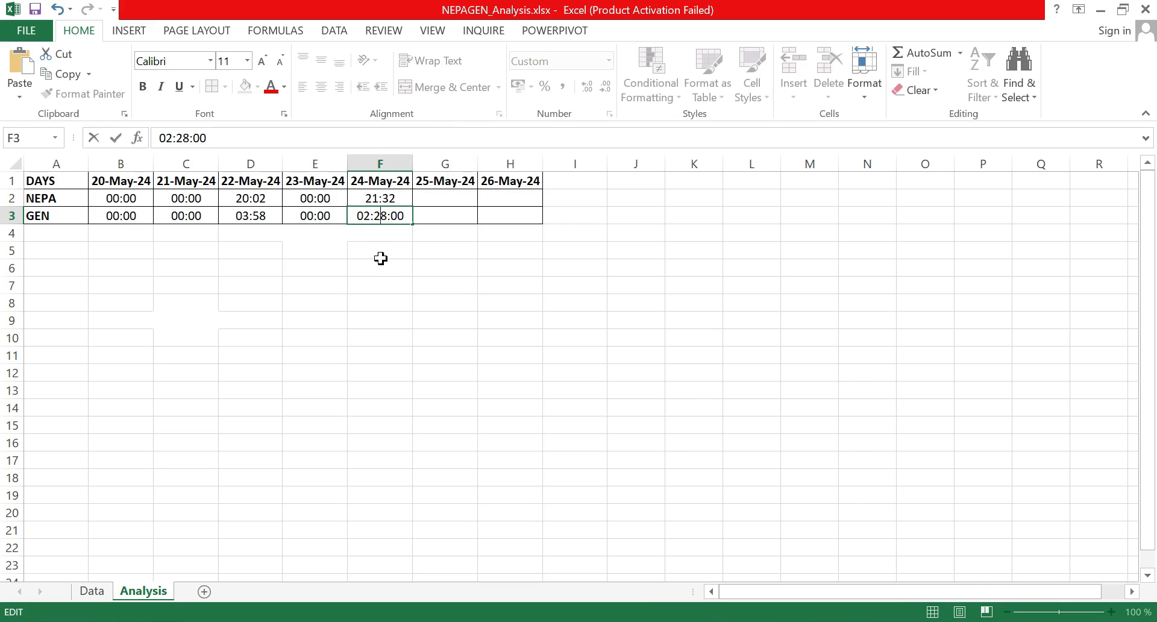
{"action": "left_click", "coordinate": [381, 258]}
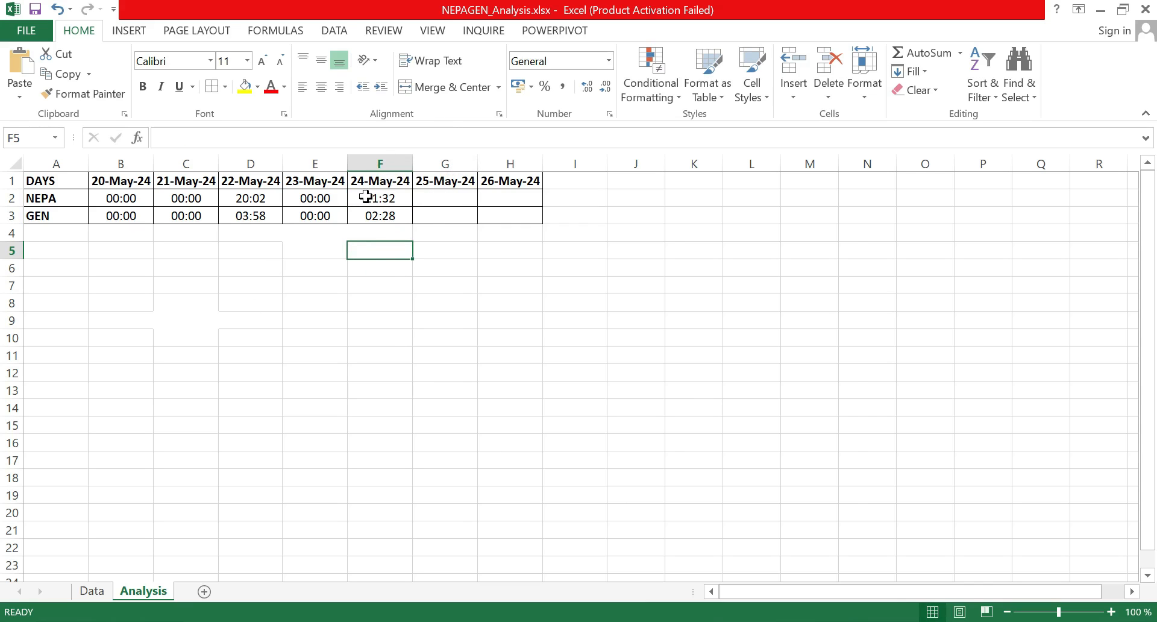
{"action": "left_click_drag", "start_coordinate": [366, 196], "coordinate": [369, 211]}
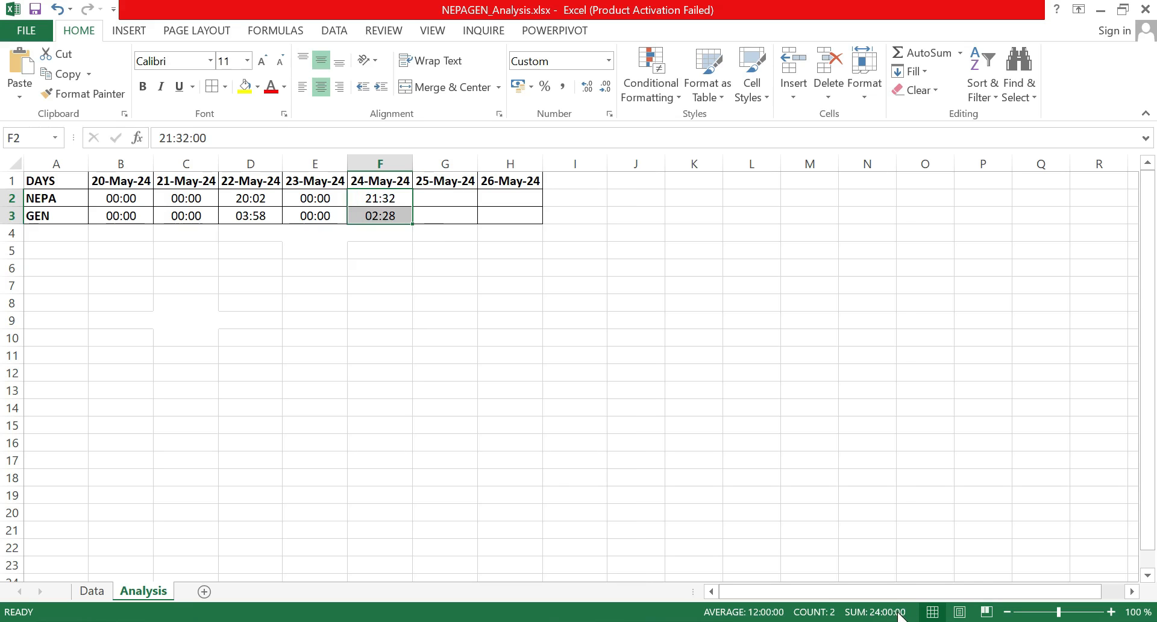
Enter 22:36 as the NEPA usage for 25-May-24 in cell G2, taking the total from the Data sheet.
{"action": "left_click", "coordinate": [465, 198]}
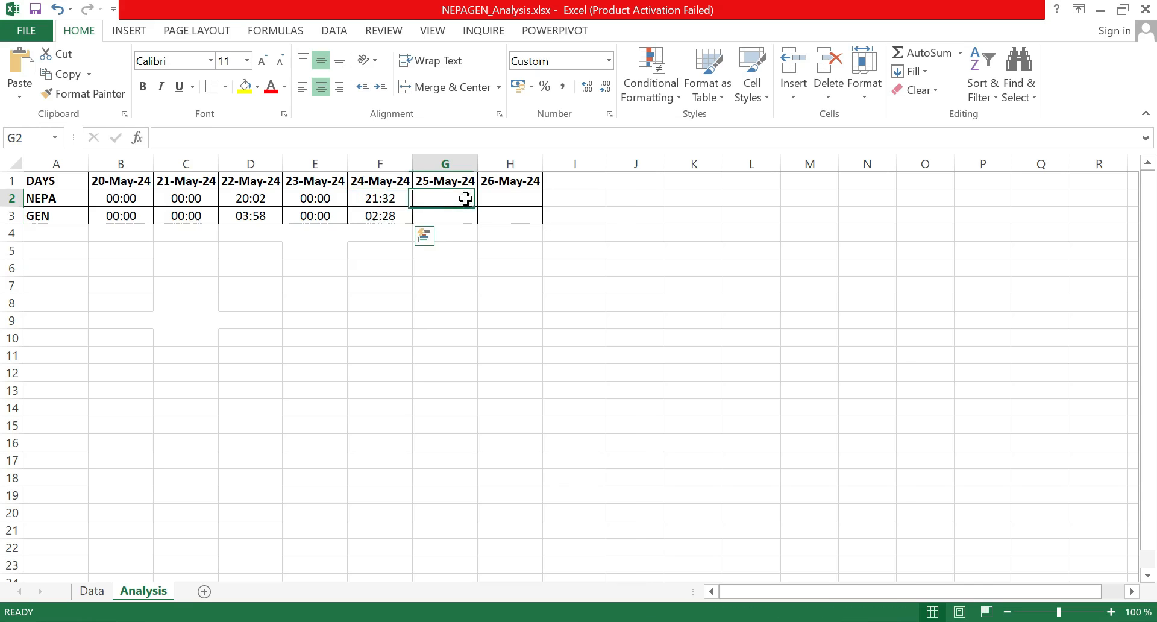
{"action": "left_click", "coordinate": [92, 591]}
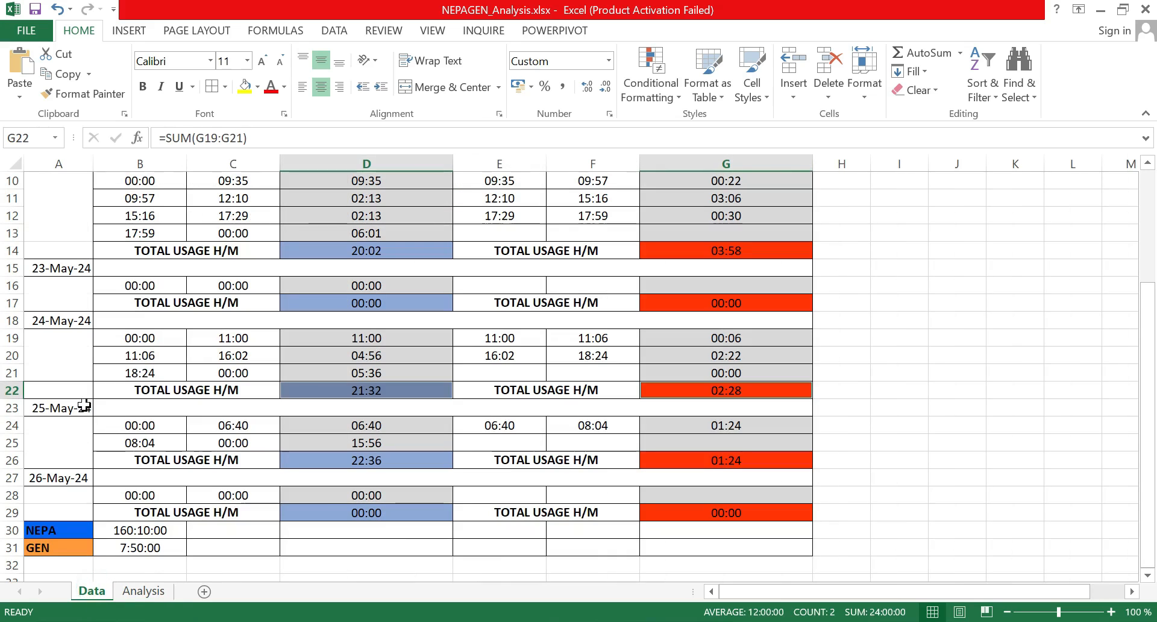
{"action": "scroll", "coordinate": [107, 399], "scroll_direction": "down", "scroll_amount": 1}
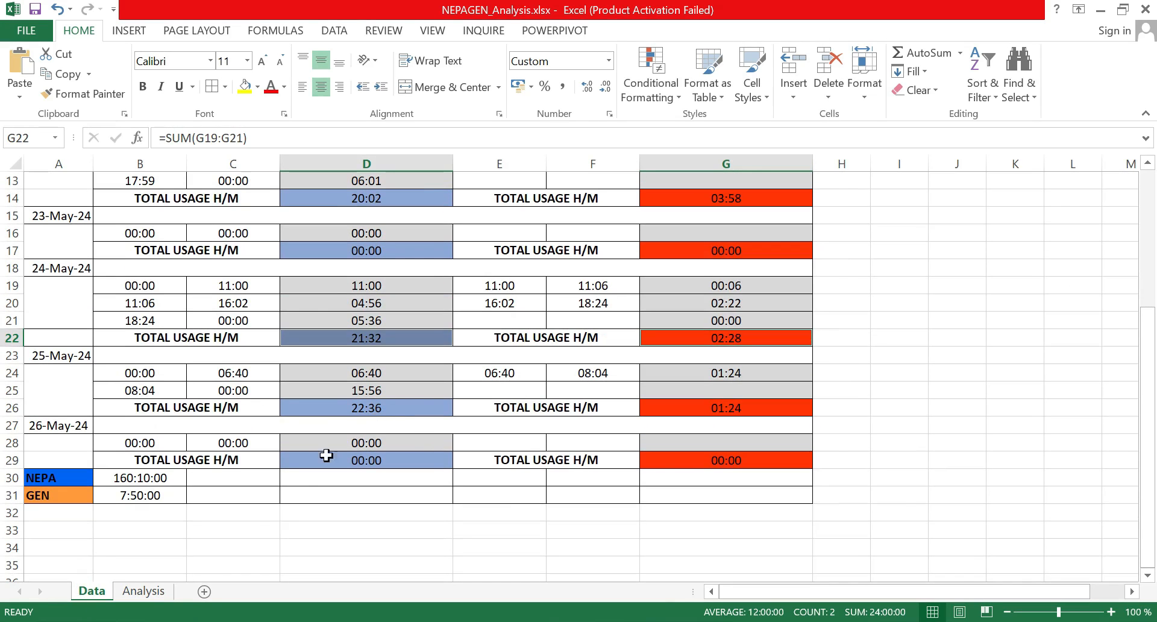
{"action": "left_click", "coordinate": [143, 590]}
{"action": "left_click", "coordinate": [446, 196]}
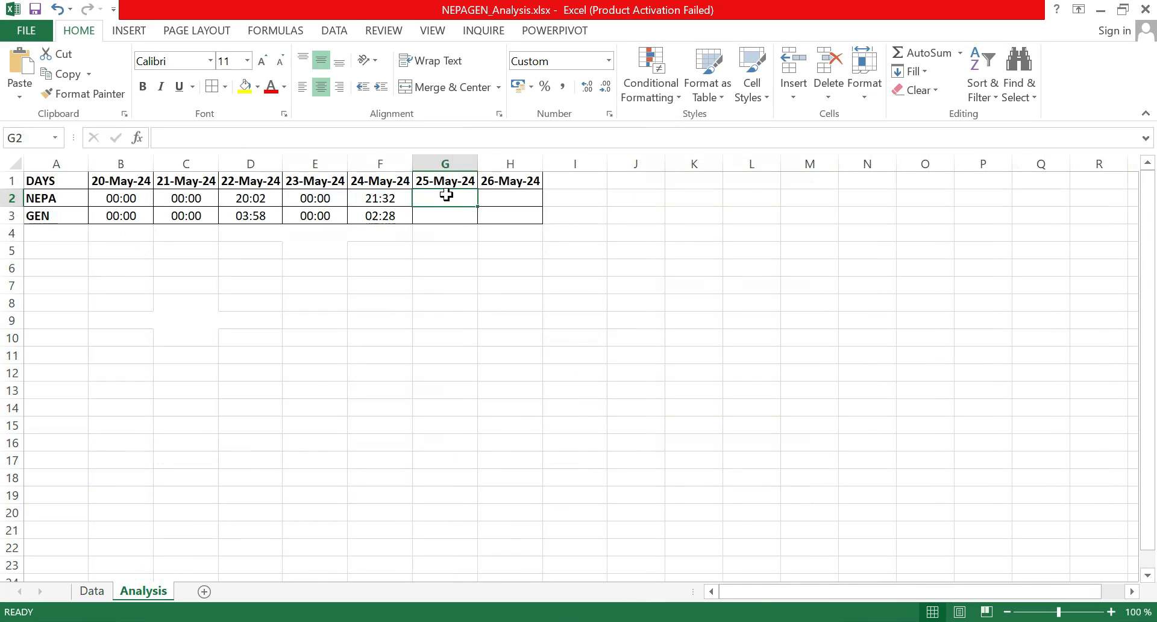
{"action": "type", "text": "2"}
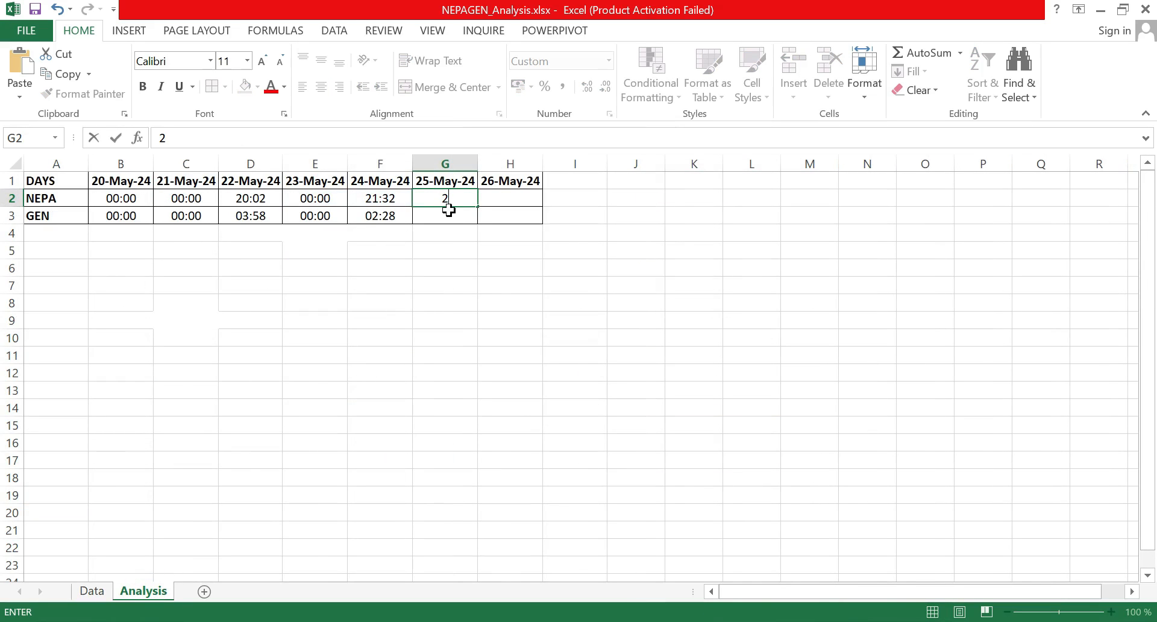
{"action": "type", "text": "2:36"}
{"action": "key", "text": "Return"}
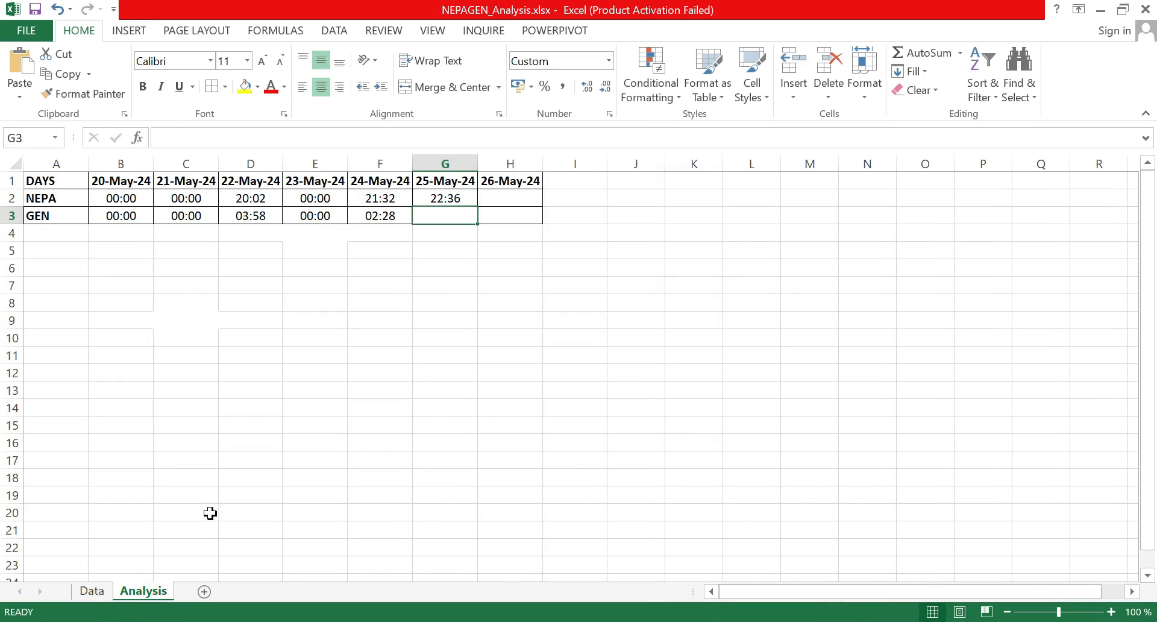
Enter 01:24 from the Data sheet as the 25-May-24 generator usage in cell G3 and check the sum of G2:G3.
{"action": "left_click", "coordinate": [86, 591]}
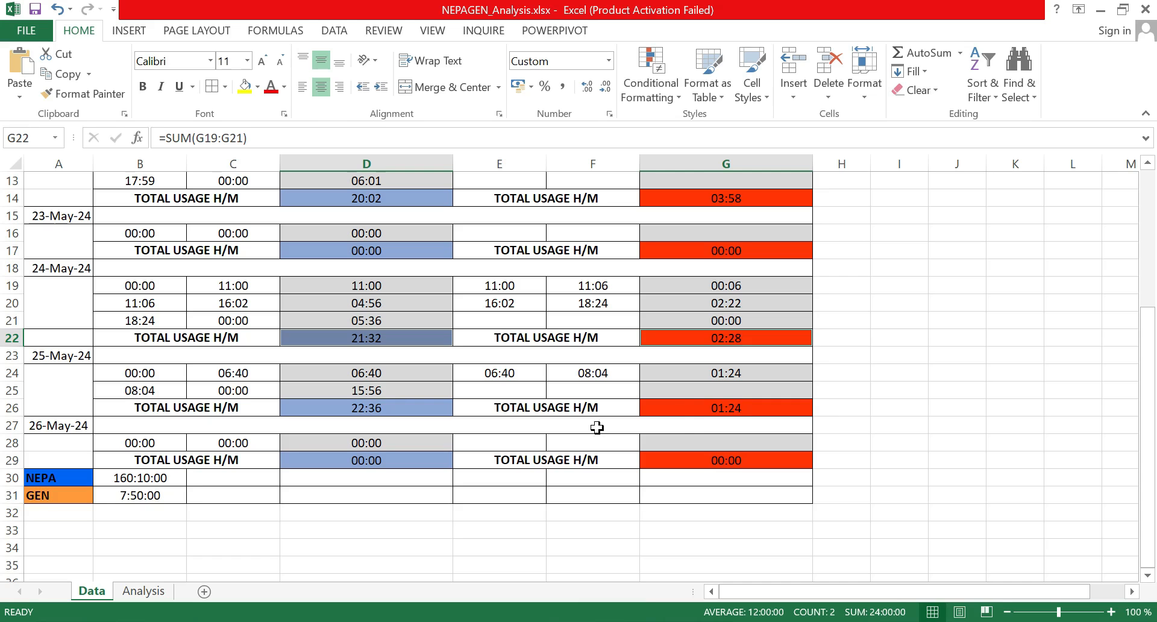
{"action": "left_click", "coordinate": [143, 591]}
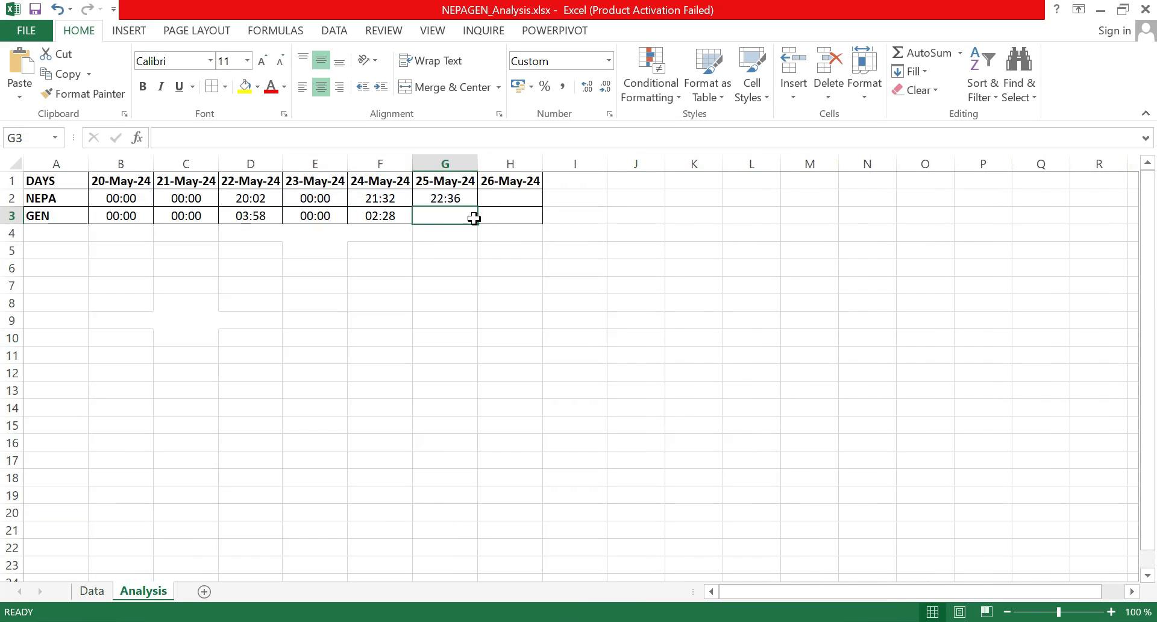
{"action": "type", "text": "01"}
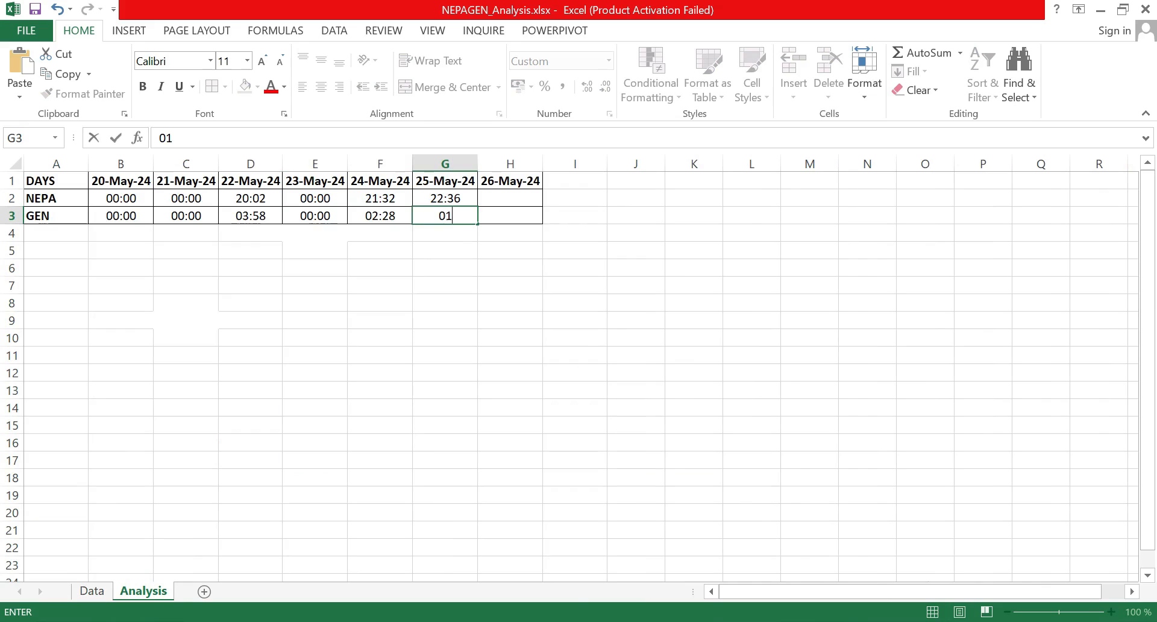
{"action": "type", "text": ":24"}
{"action": "left_click", "coordinate": [485, 268]}
{"action": "left_click_drag", "start_coordinate": [445, 203], "coordinate": [447, 213]}
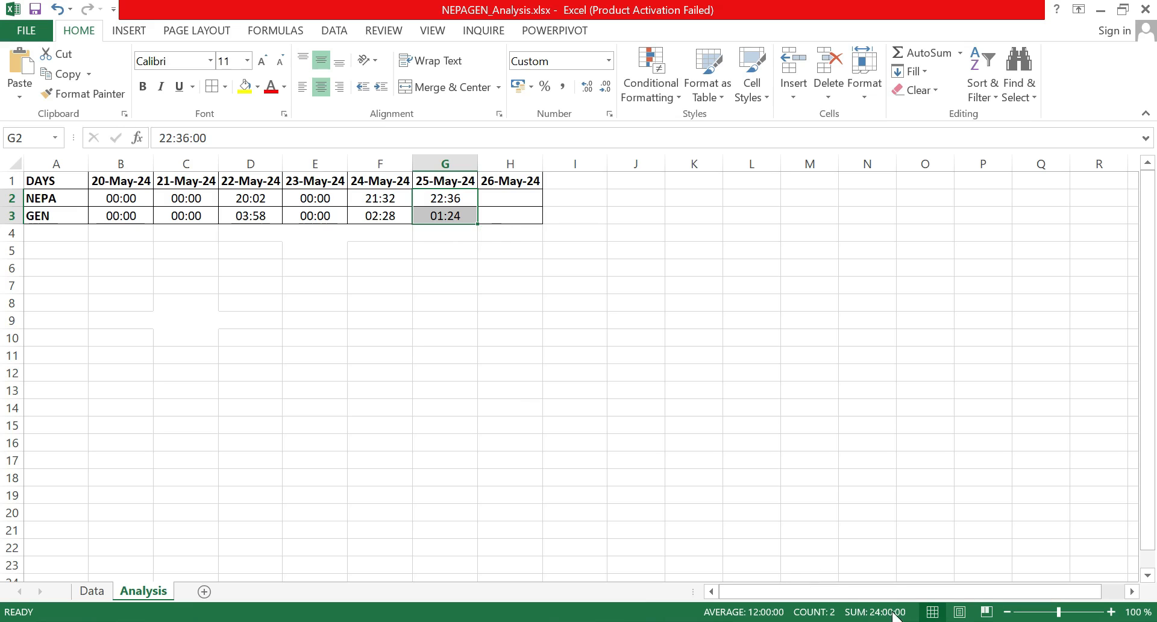
Enter the 26-May-24 usage after consulting the Data sheet: 24:00 for NEPA in cell H2 and 00:00 for GEN in H3.
{"action": "left_click", "coordinate": [90, 592]}
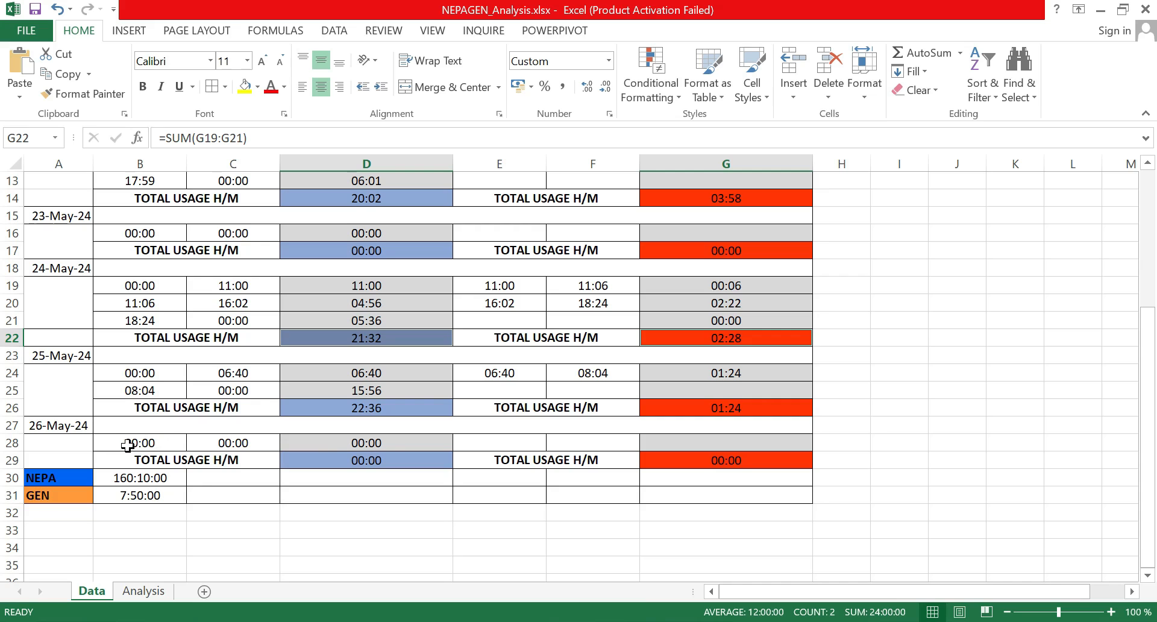
{"action": "left_click", "coordinate": [140, 592]}
{"action": "left_click", "coordinate": [516, 203]}
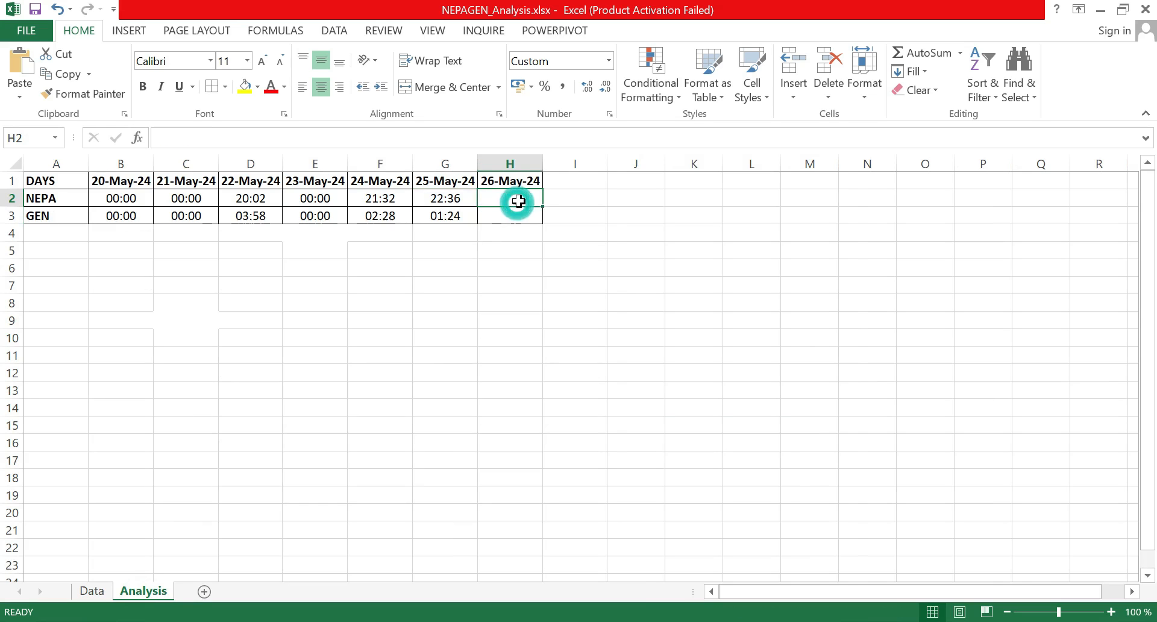
{"action": "type", "text": "24:00"}
{"action": "left_click", "coordinate": [519, 218]}
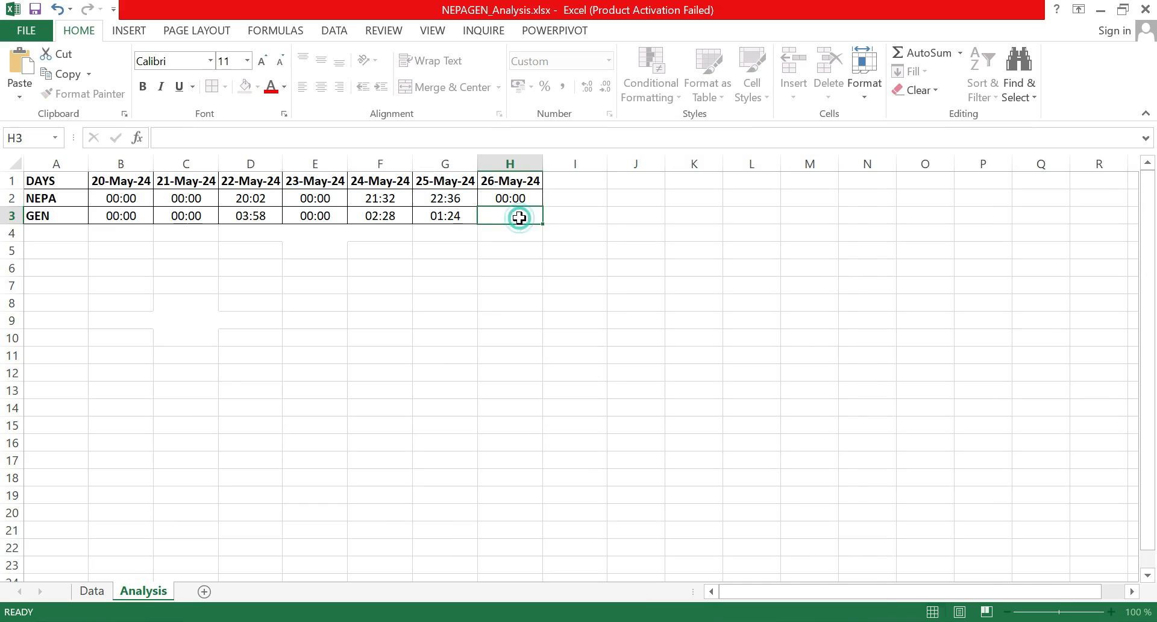
{"action": "type", "text": "00"}
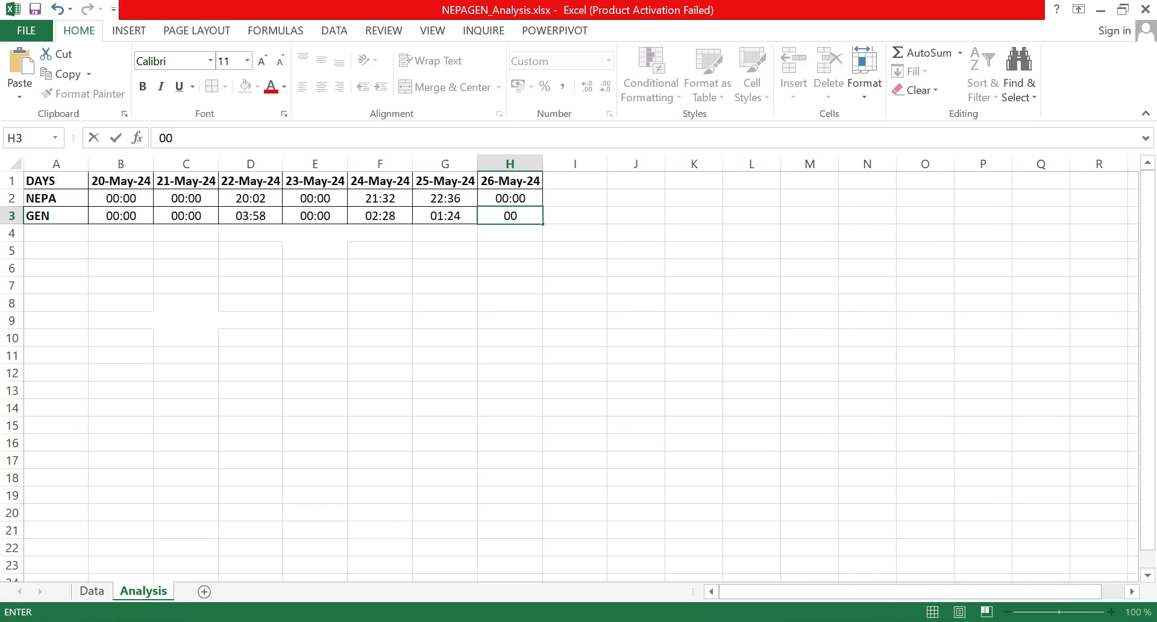
{"action": "type", "text": ";;00"}
{"action": "left_click", "coordinate": [626, 281]}
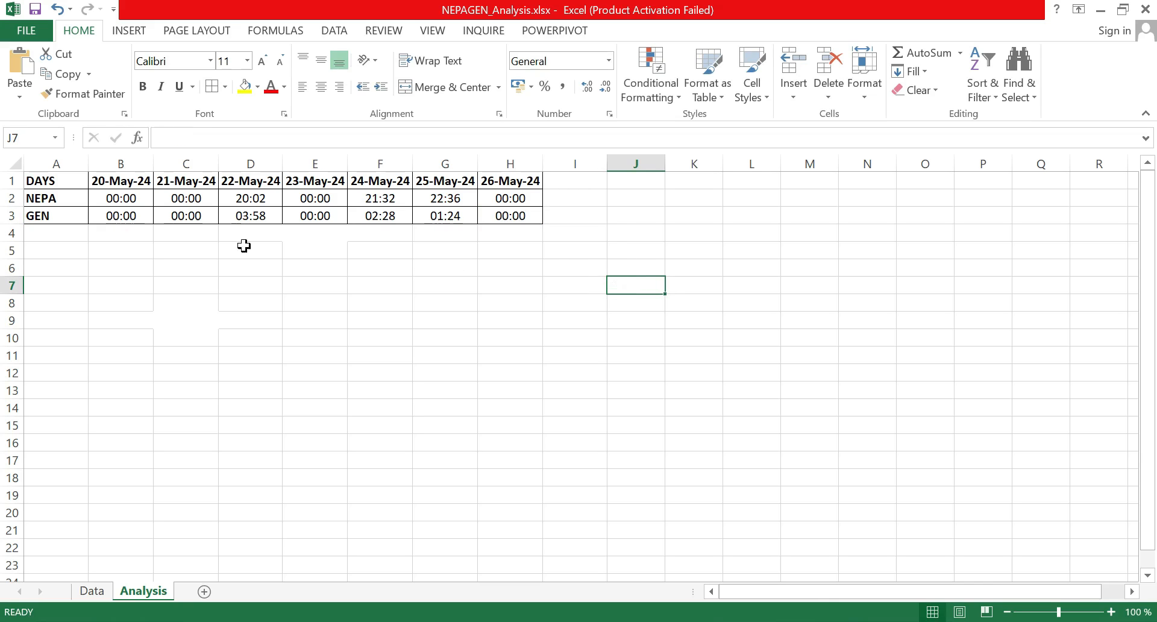
Check the sum of NEPA values B2:H2 against the overall NEPA total in cell B30 of the Data sheet.
{"action": "left_click_drag", "start_coordinate": [111, 201], "coordinate": [491, 203]}
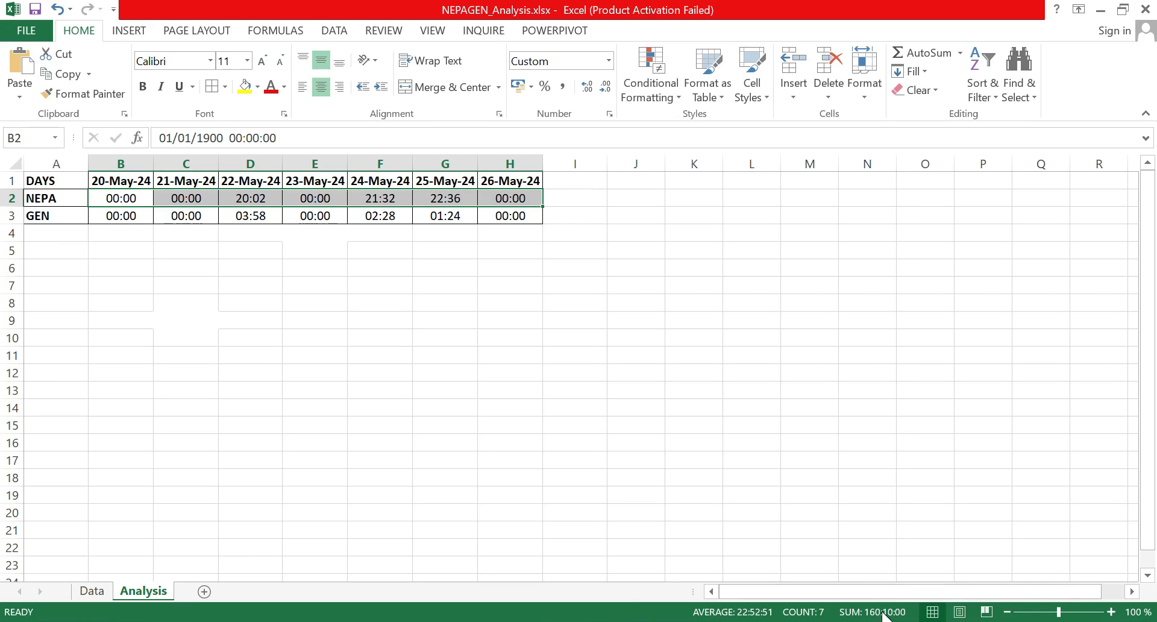
{"action": "left_click", "coordinate": [91, 591]}
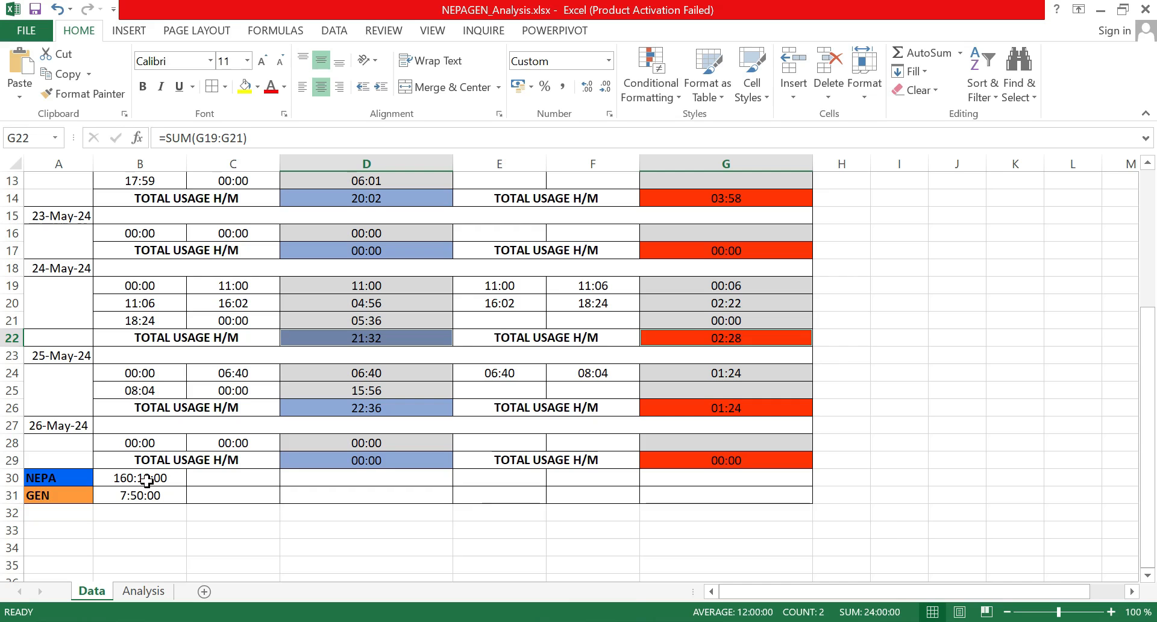
{"action": "left_click", "coordinate": [148, 592]}
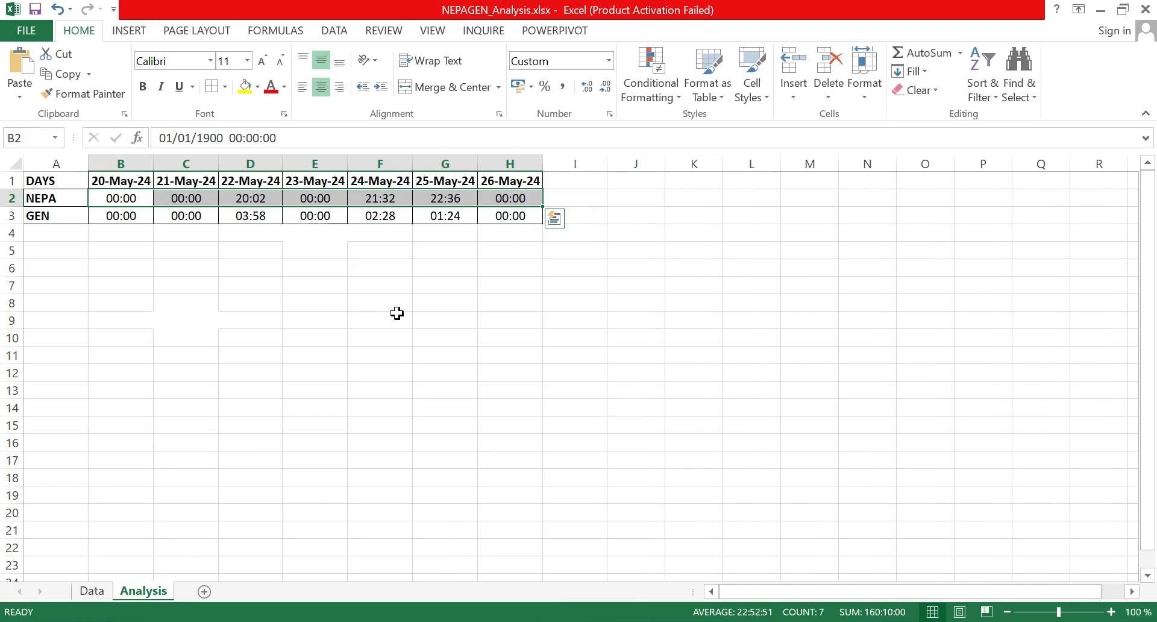
Add the column heading TOTAL in cell I1, beside the 26-May-24 heading.
{"action": "left_click", "coordinate": [571, 184]}
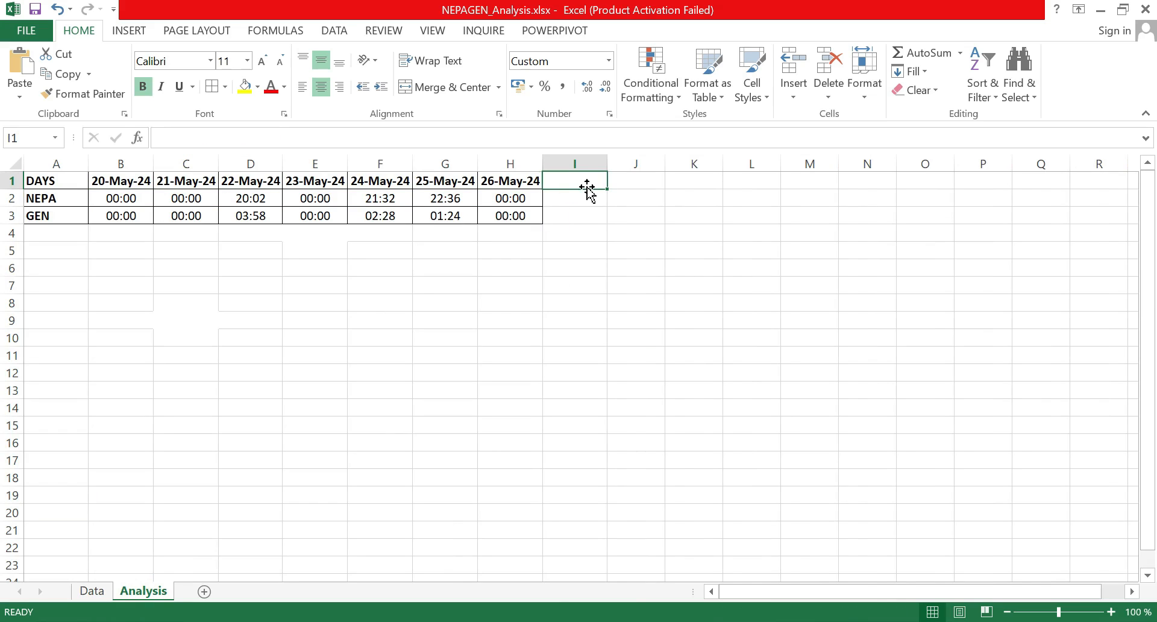
{"action": "type", "text": "to"}
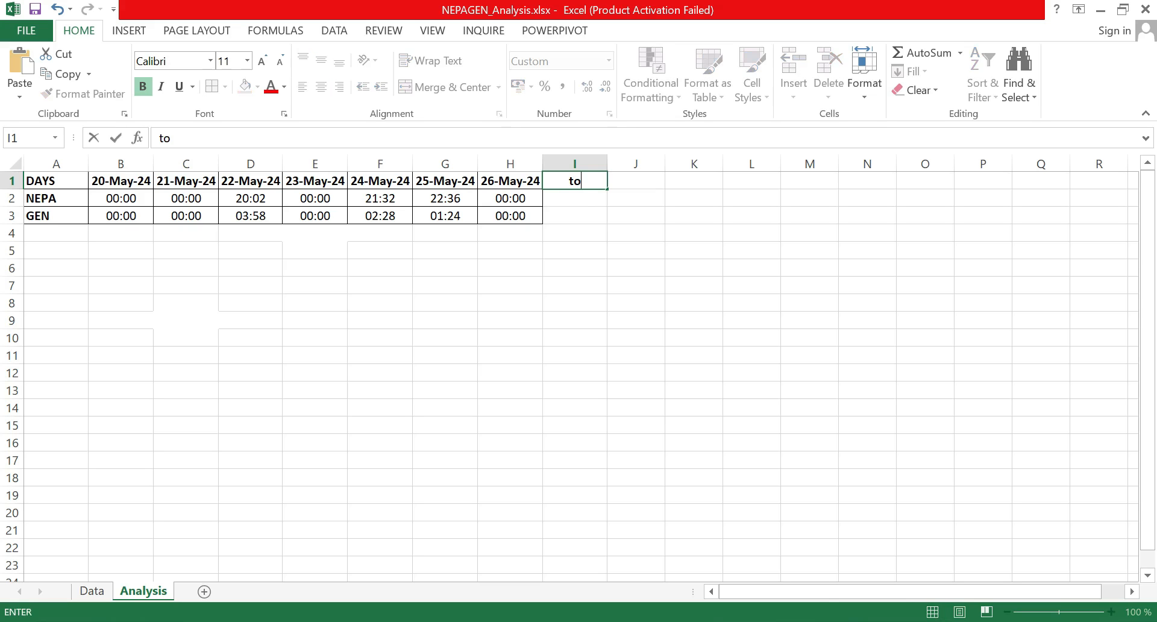
{"action": "type", "text": "TOTAL"}
{"action": "left_click", "coordinate": [573, 217]}
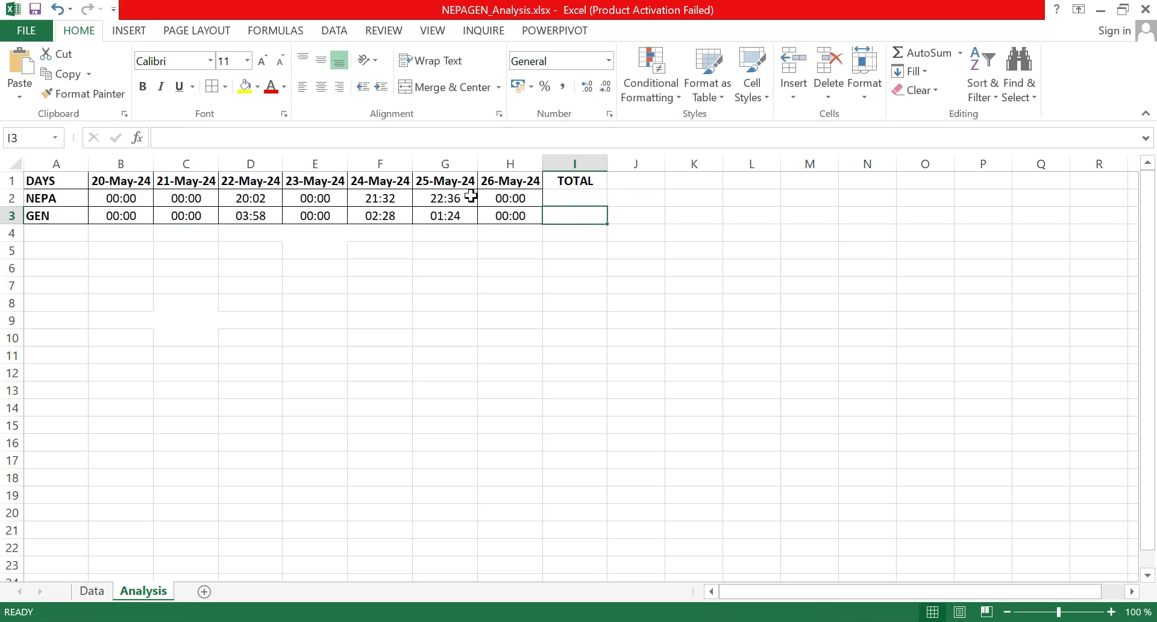
Calculate the NEPA total in cell I2 with a SUM formula over B2:H2.
{"action": "left_click", "coordinate": [572, 198]}
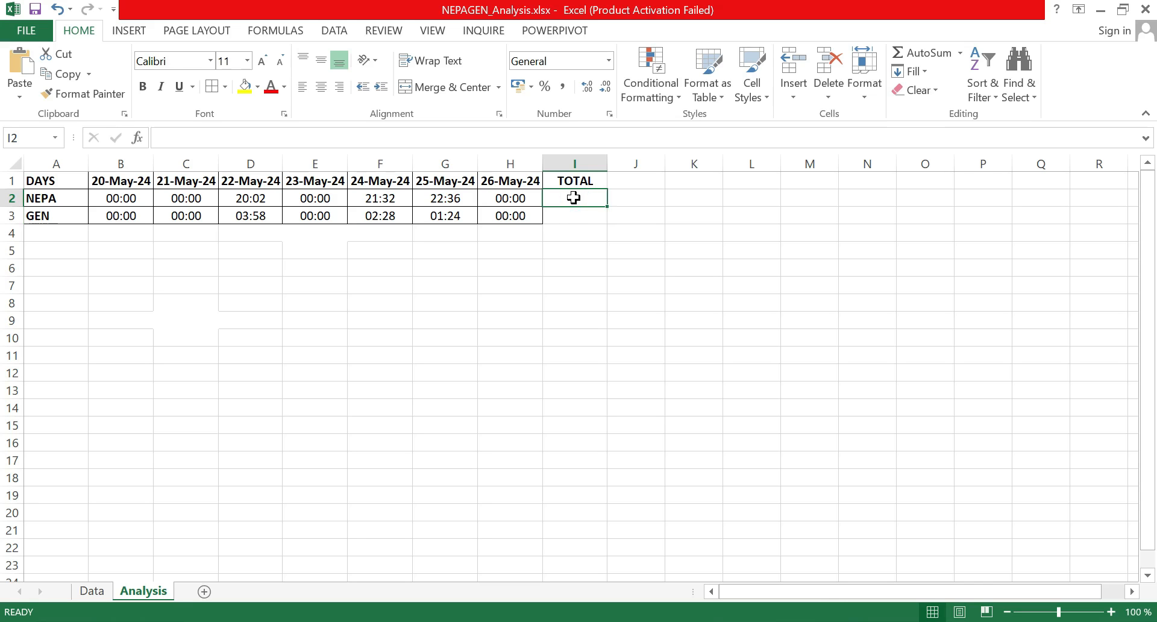
{"action": "type", "text": "=S"}
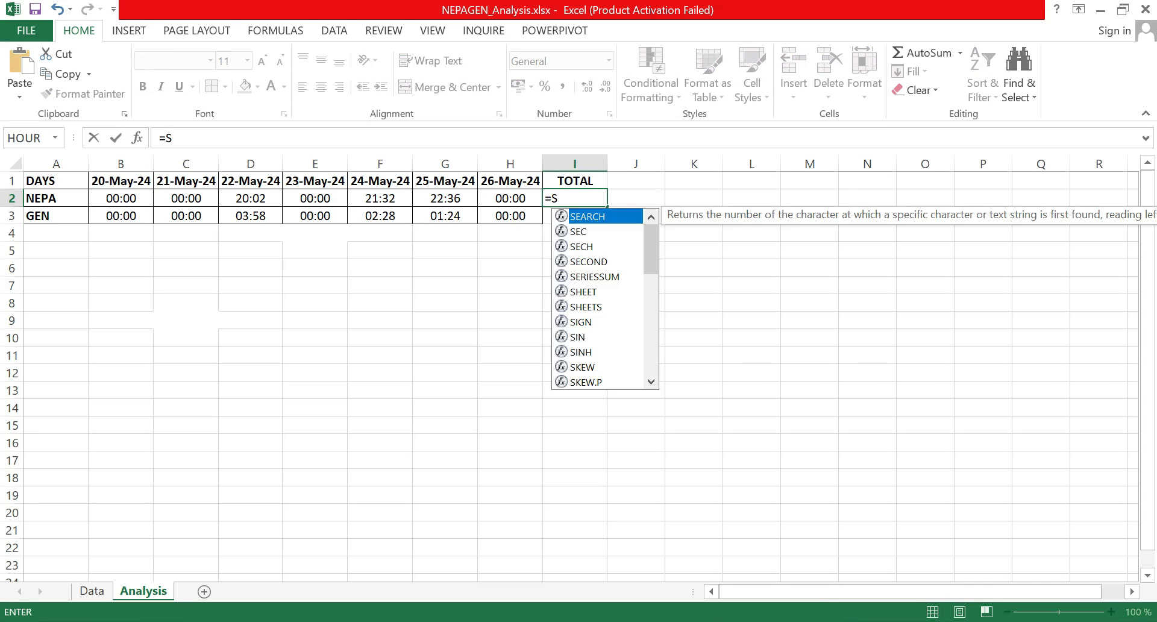
{"action": "type", "text": "U"}
{"action": "left_click", "coordinate": [592, 246]}
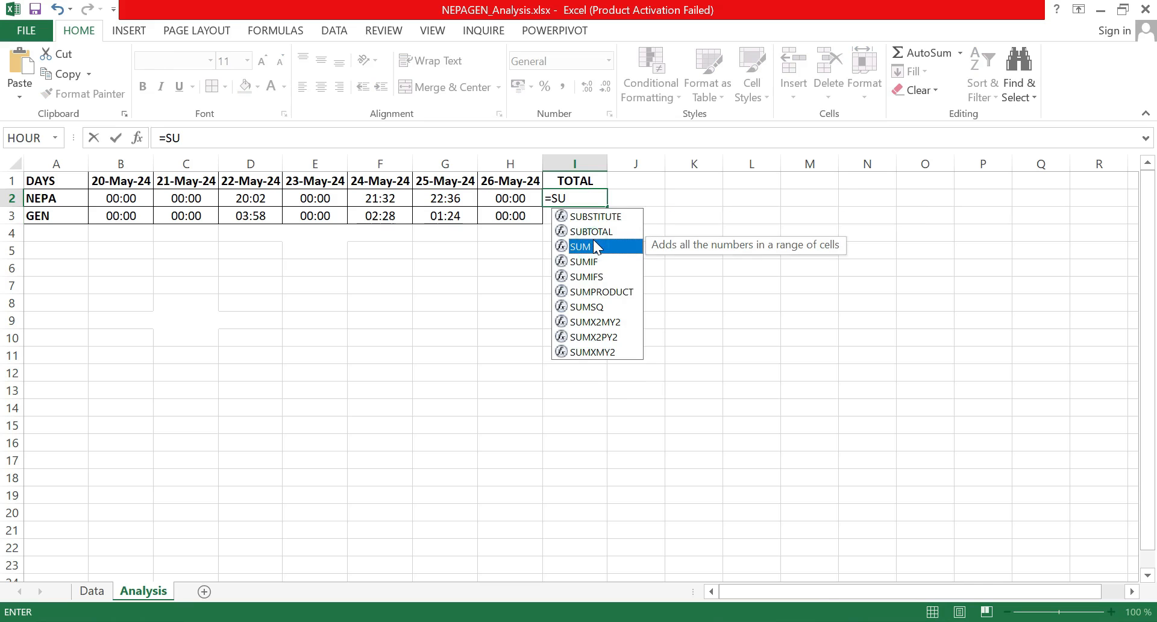
{"action": "double_click", "coordinate": [594, 244]}
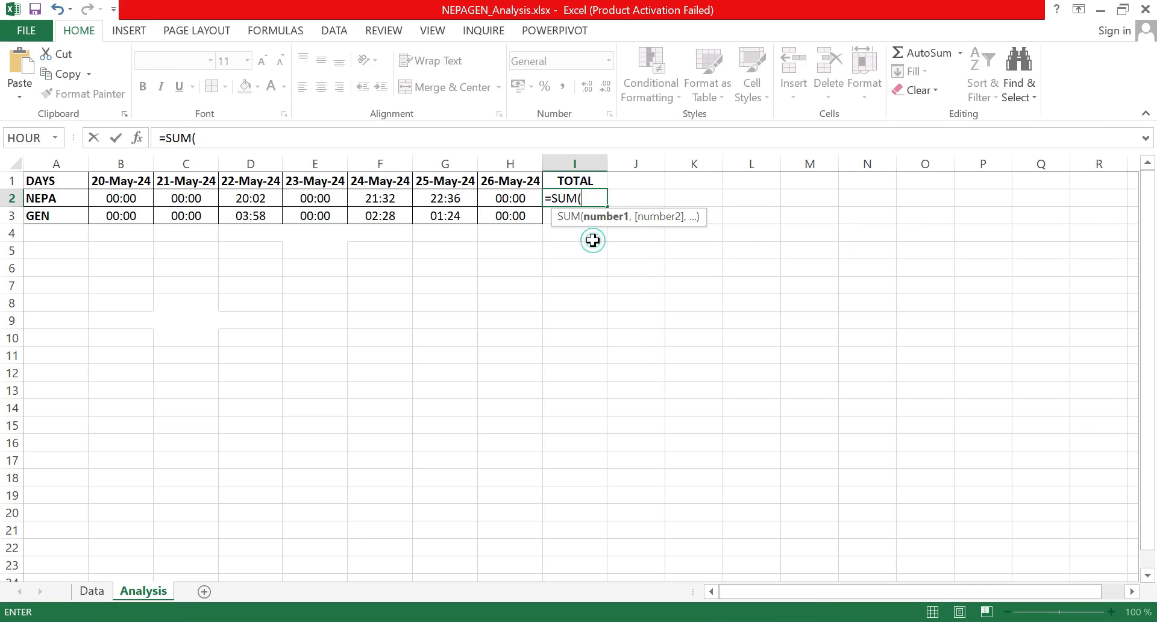
{"action": "left_click_drag", "start_coordinate": [97, 203], "coordinate": [498, 197]}
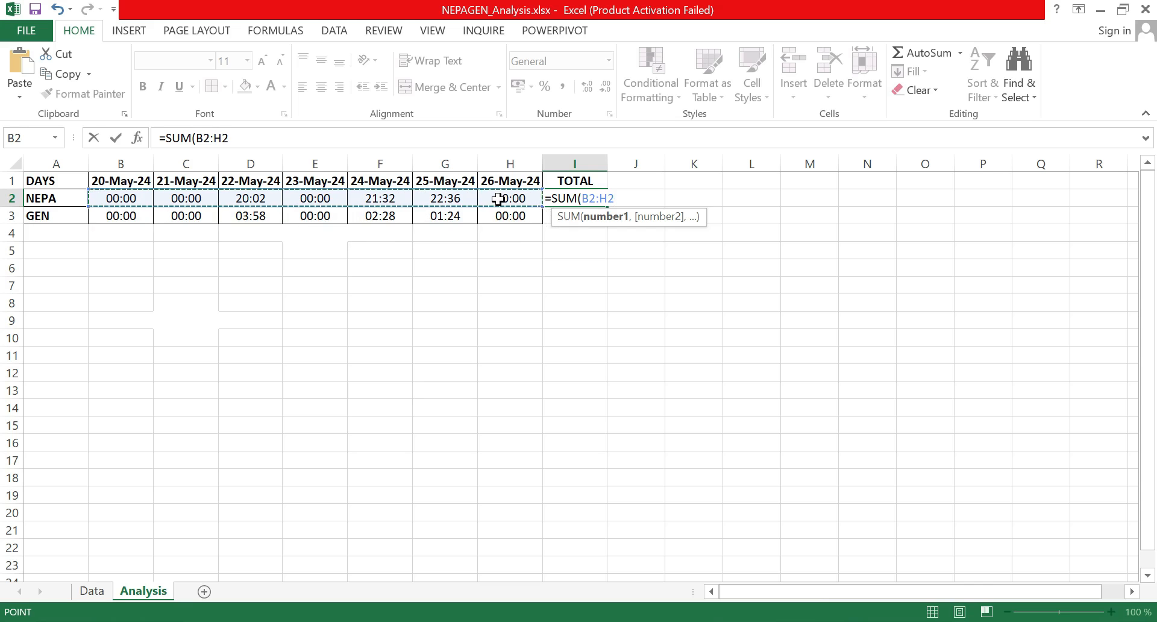
{"action": "key", "text": "Return"}
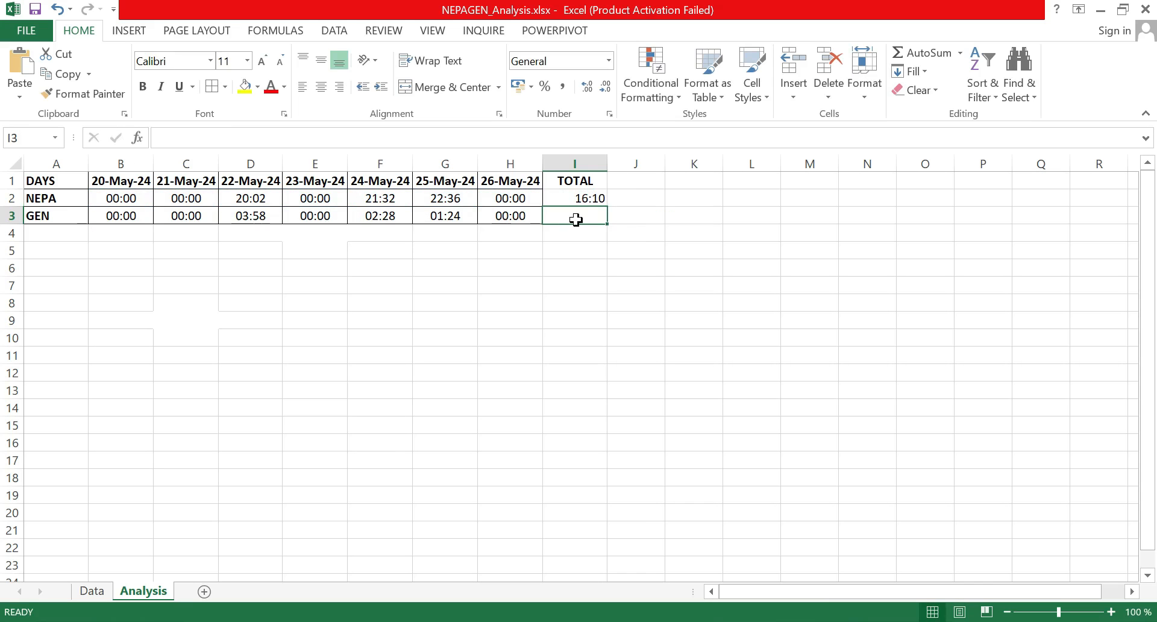
Fill the total formula from I2 down to the GEN row in I3 and apply borders to I1:I3.
{"action": "left_click", "coordinate": [572, 195]}
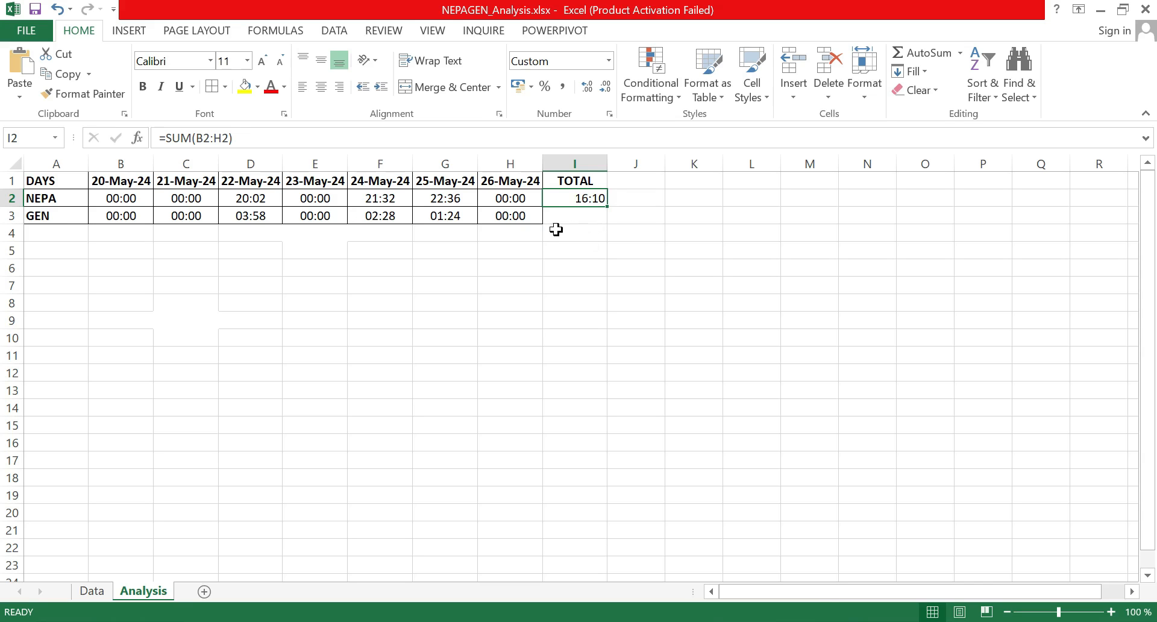
{"action": "left_click", "coordinate": [565, 219]}
{"action": "left_click", "coordinate": [575, 198]}
{"action": "left_click_drag", "start_coordinate": [608, 205], "coordinate": [603, 218]}
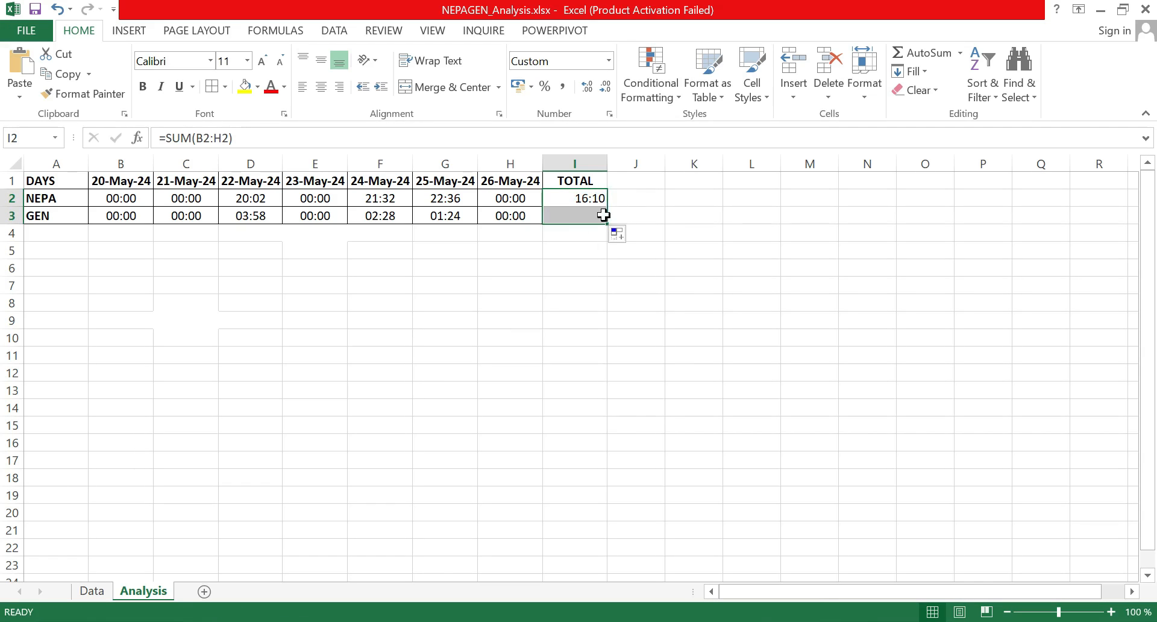
{"action": "left_click", "coordinate": [662, 392]}
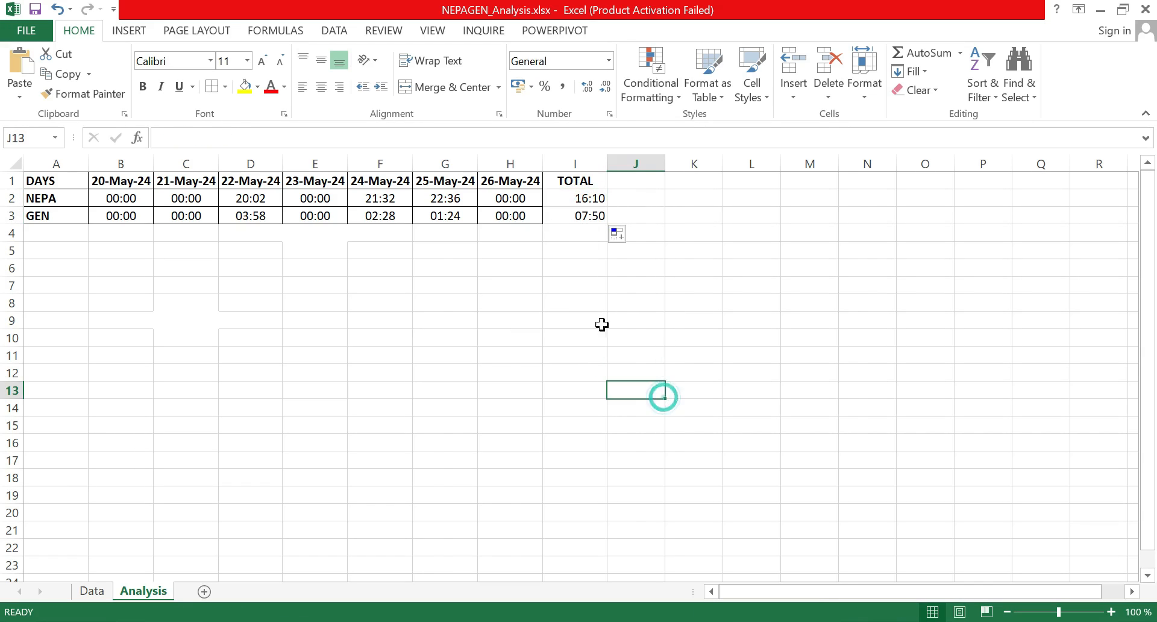
{"action": "left_click_drag", "start_coordinate": [549, 179], "coordinate": [590, 218]}
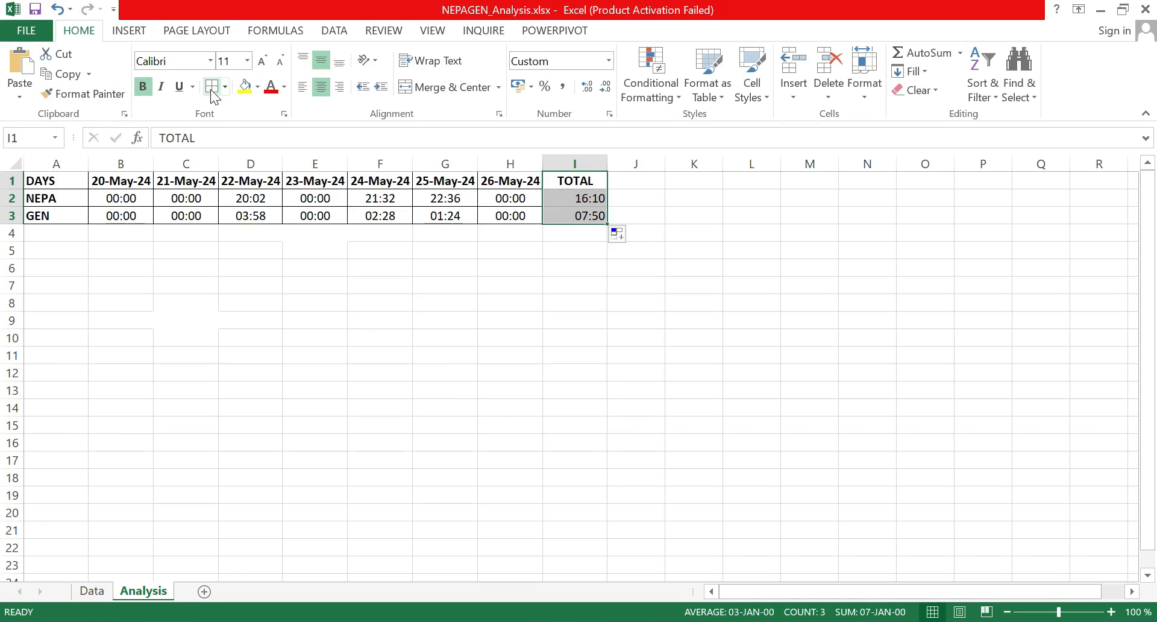
{"action": "left_click", "coordinate": [331, 322]}
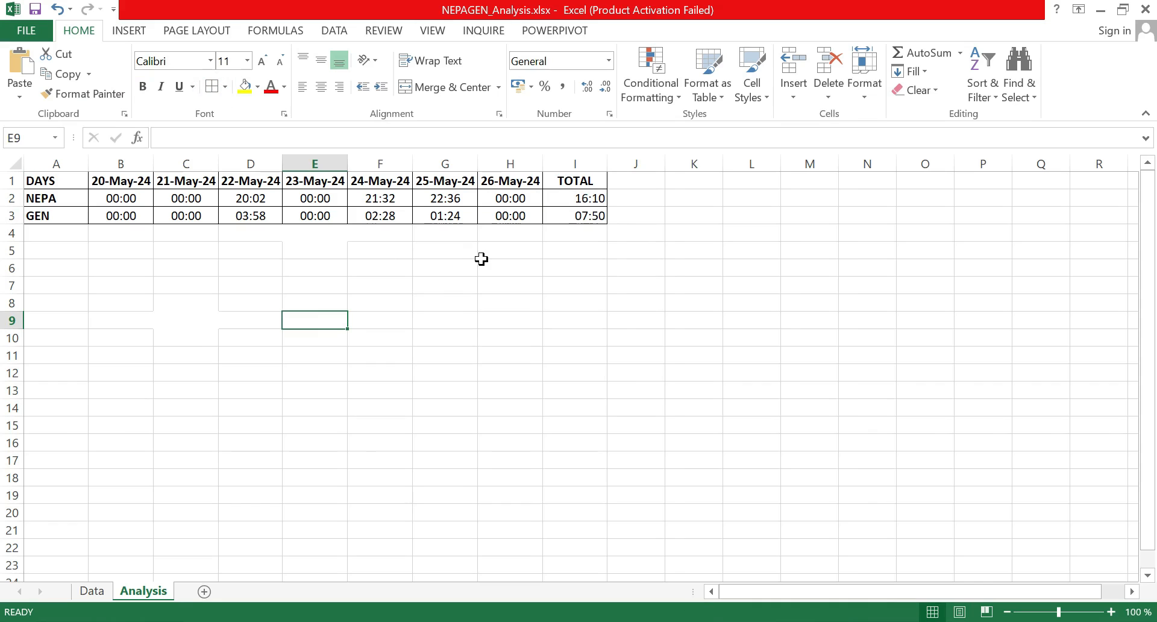
Apply the custom number format hh:mm:ss to the NEPA total in cell I2.
{"action": "left_click", "coordinate": [576, 198]}
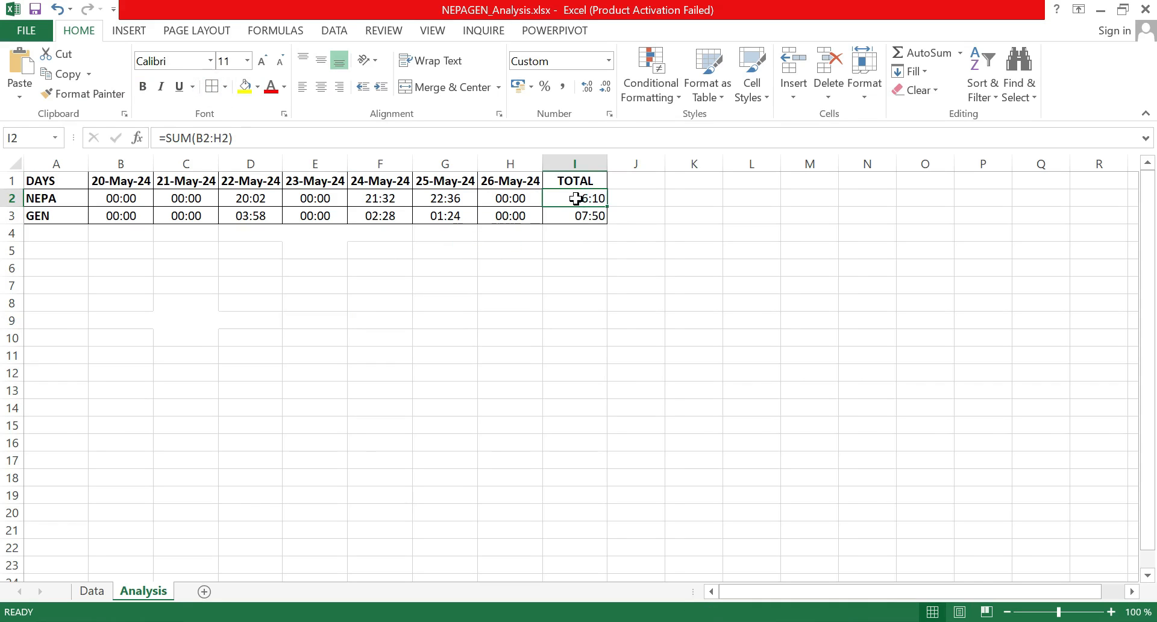
{"action": "right_click", "coordinate": [590, 199]}
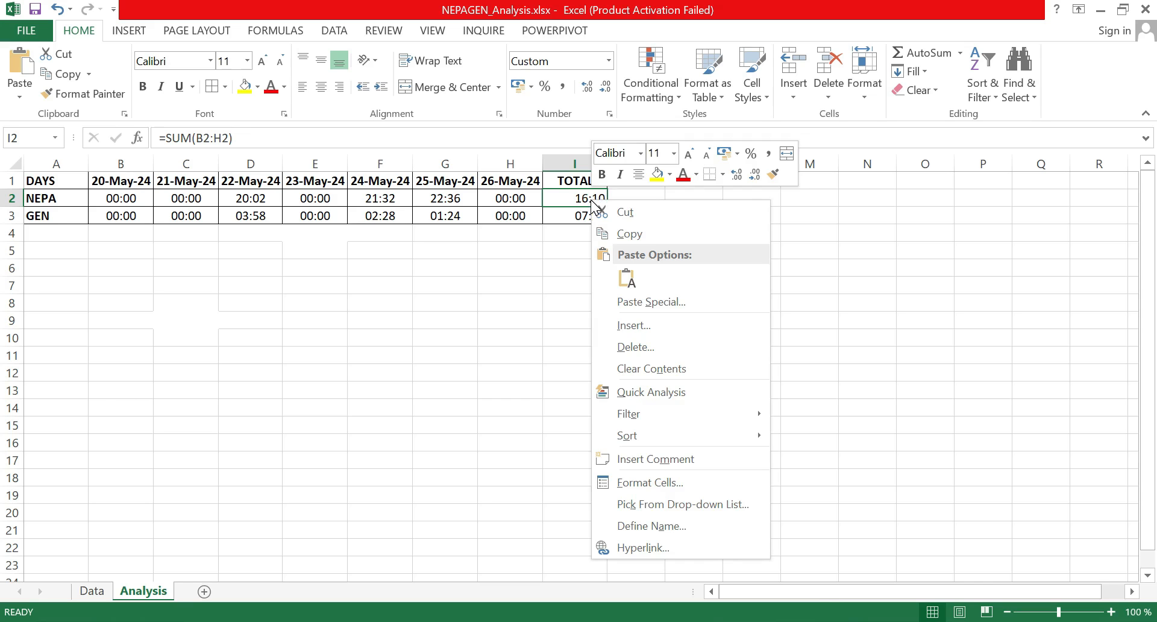
{"action": "left_click", "coordinate": [718, 482]}
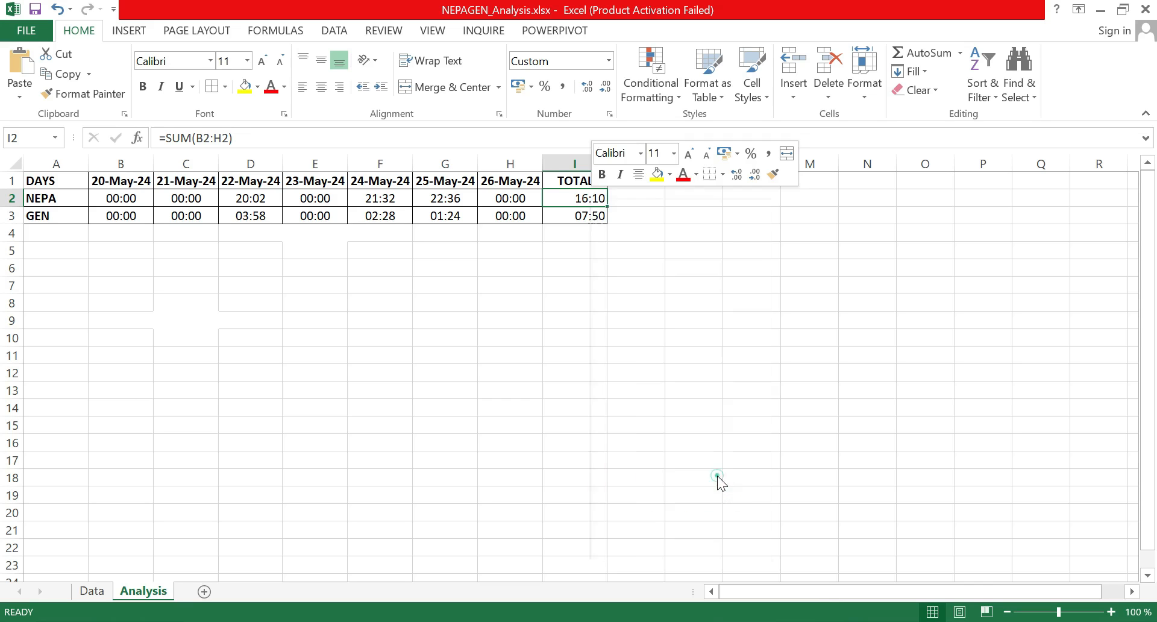
{"action": "scroll", "coordinate": [702, 379], "scroll_direction": "down", "scroll_amount": 2}
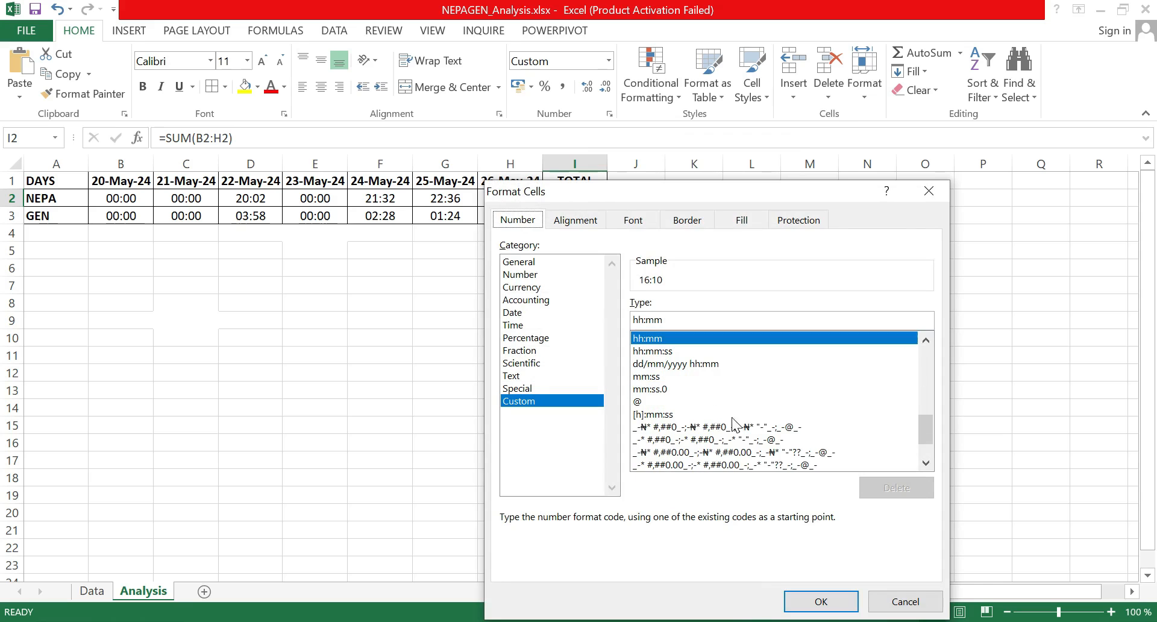
{"action": "left_click", "coordinate": [658, 350]}
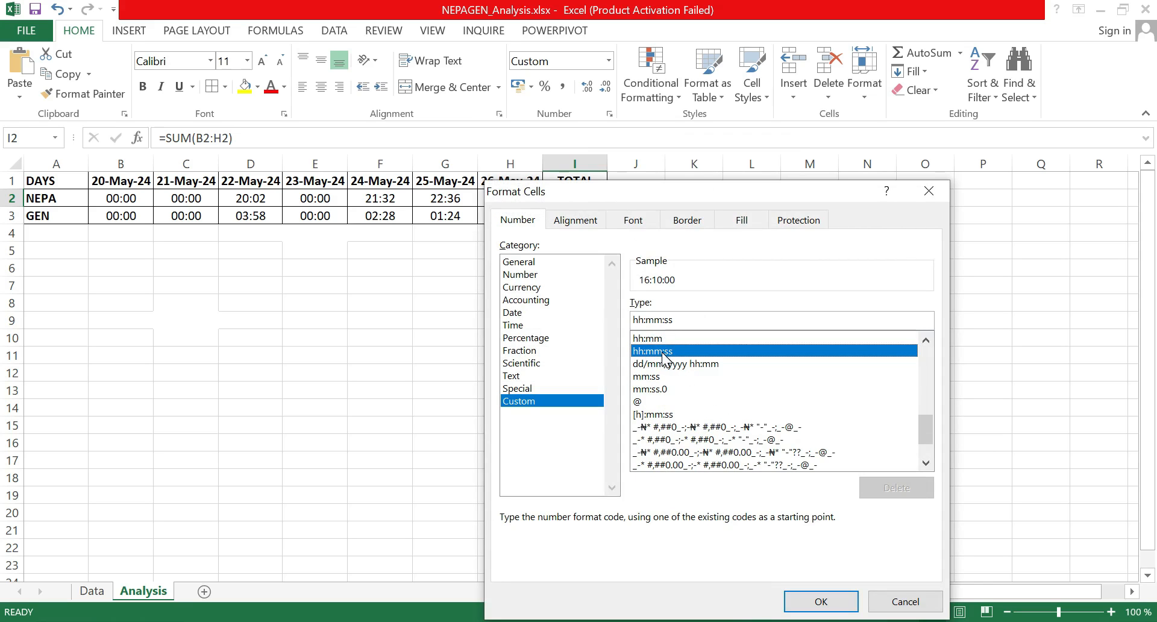
{"action": "left_click_drag", "start_coordinate": [678, 193], "coordinate": [709, 261]}
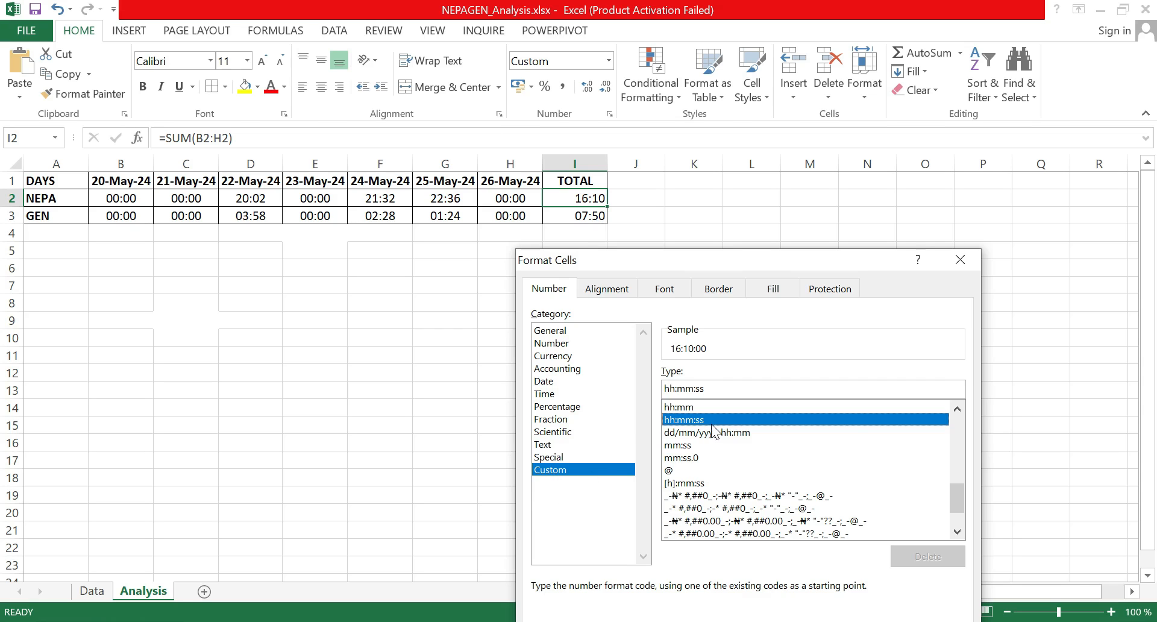
{"action": "scroll", "coordinate": [708, 427], "scroll_direction": "down", "scroll_amount": 2}
{"action": "scroll", "coordinate": [706, 426], "scroll_direction": "up", "scroll_amount": 2}
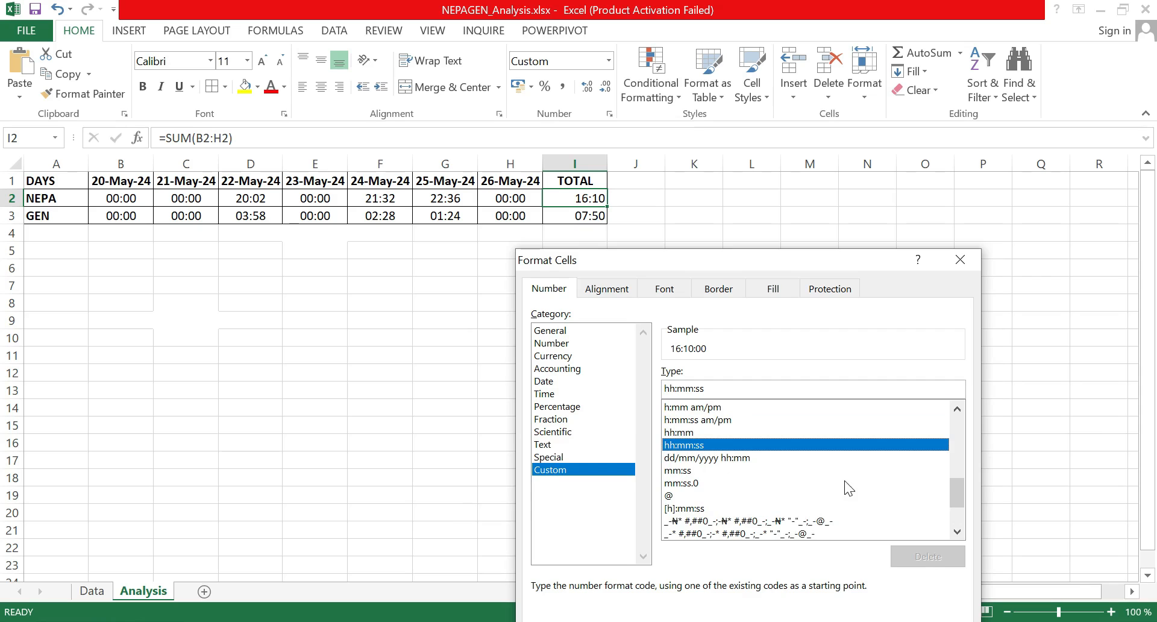
{"action": "scroll", "coordinate": [842, 464], "scroll_direction": "down", "scroll_amount": 2}
{"action": "left_click_drag", "start_coordinate": [876, 257], "coordinate": [870, 139]}
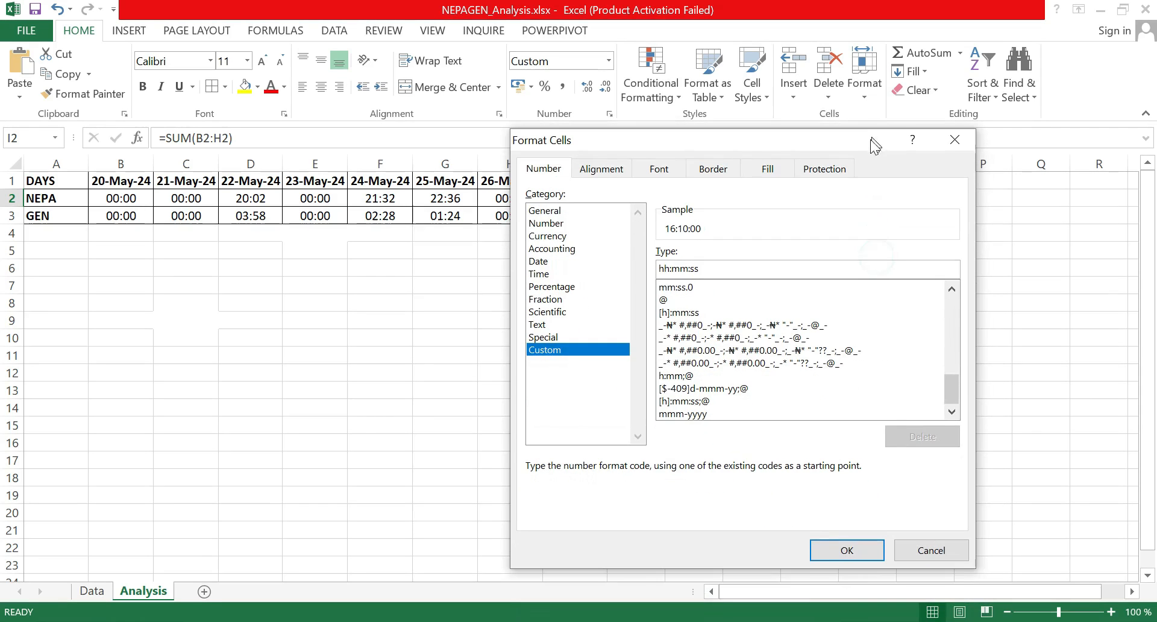
{"action": "left_click", "coordinate": [850, 551]}
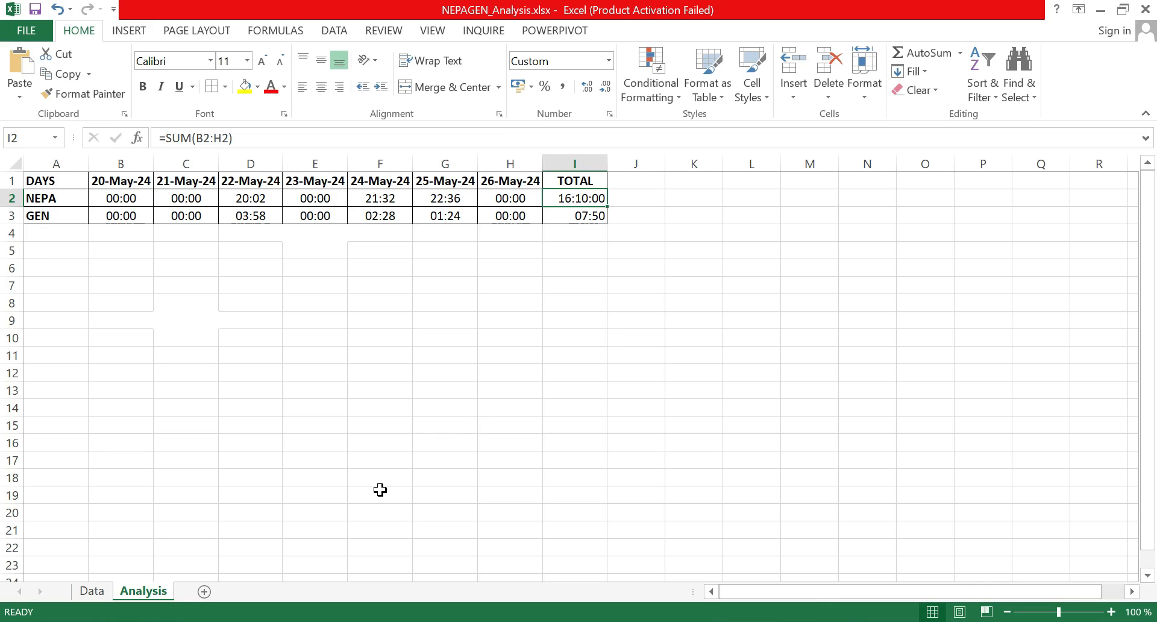
Check the totals on the Data sheet and fill the hh:mm:ss formatted total from I2 down to I3 on the Analysis sheet.
{"action": "left_click", "coordinate": [96, 591]}
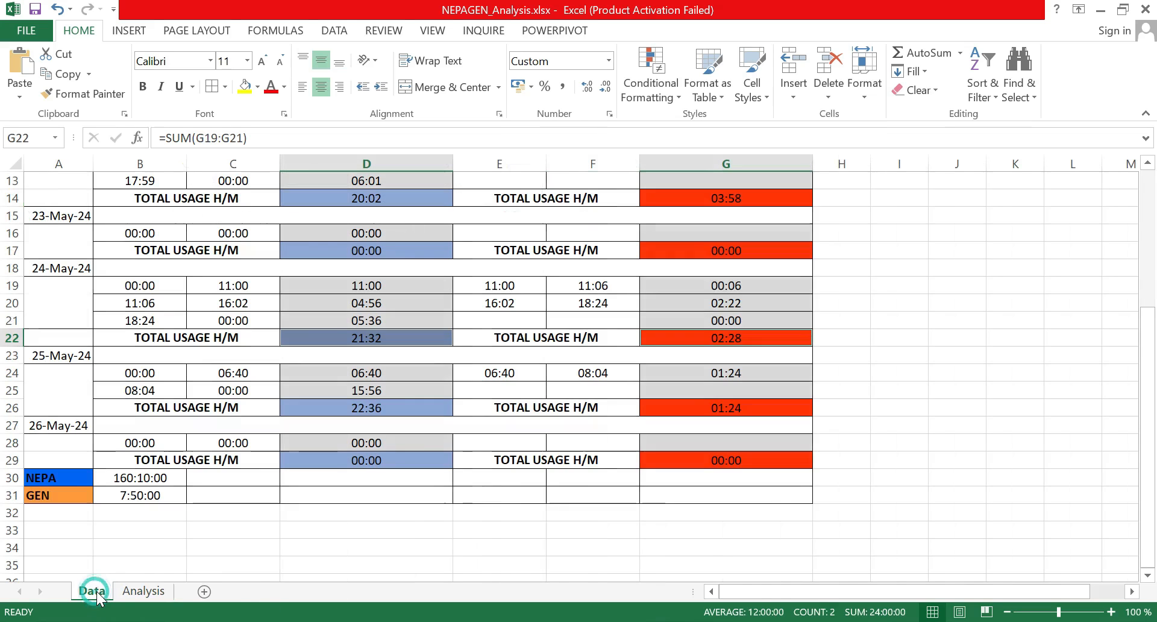
{"action": "left_click", "coordinate": [136, 593]}
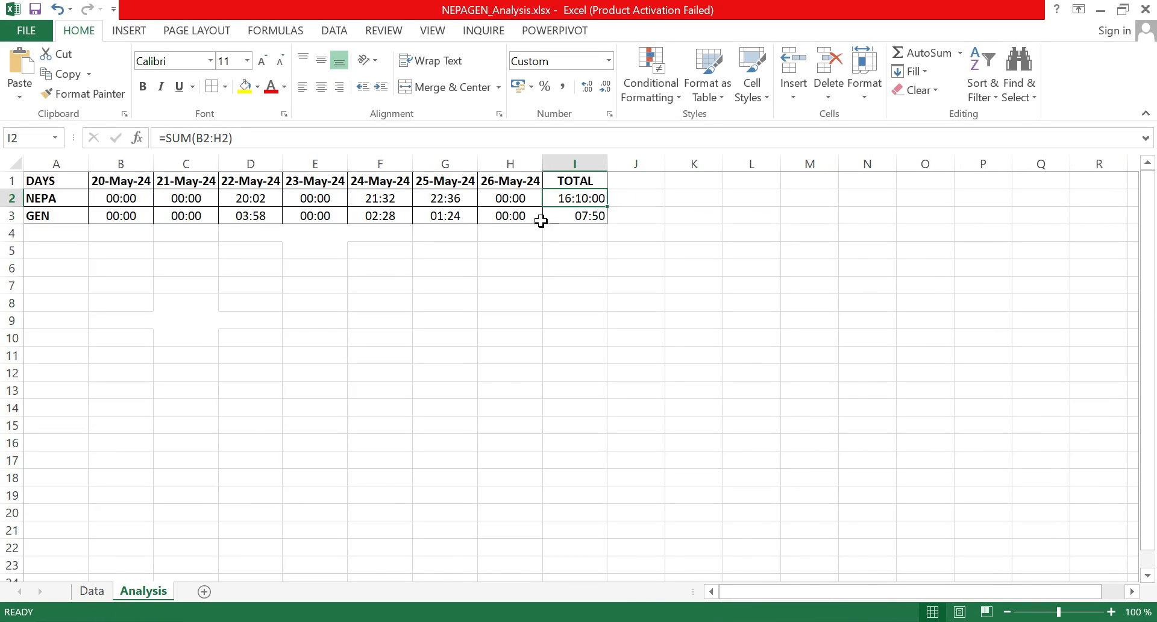
{"action": "left_click", "coordinate": [568, 199]}
{"action": "left_click_drag", "start_coordinate": [607, 207], "coordinate": [607, 230]}
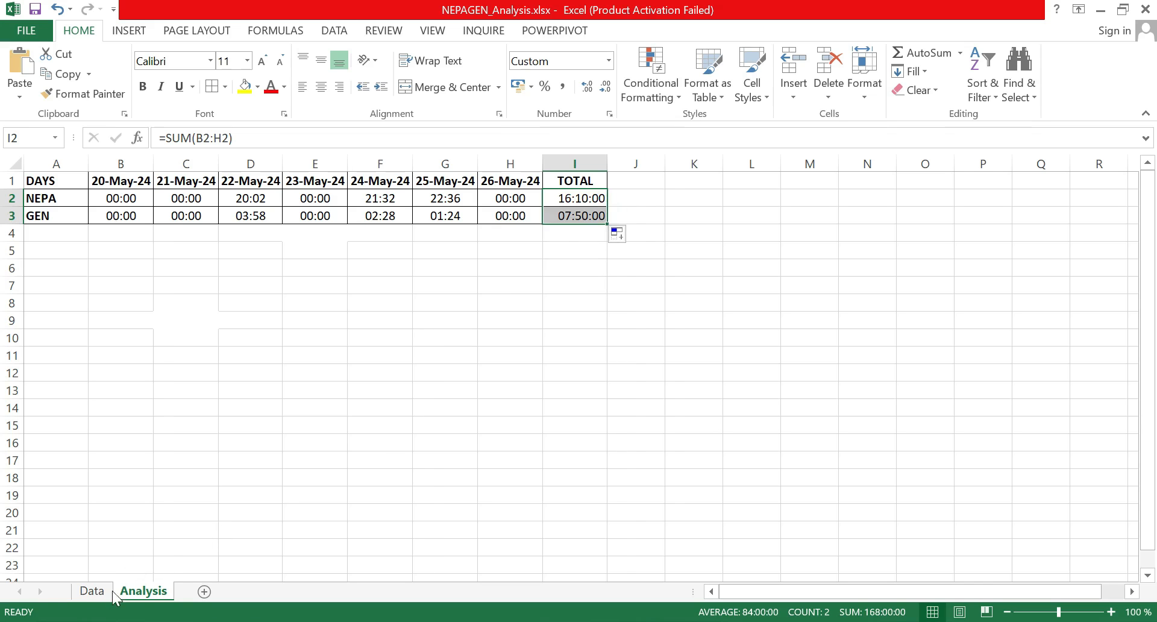
Compare the Analysis totals with the NEPA and GEN totals on the Data sheet and inspect the formula in I2.
{"action": "left_click", "coordinate": [92, 591]}
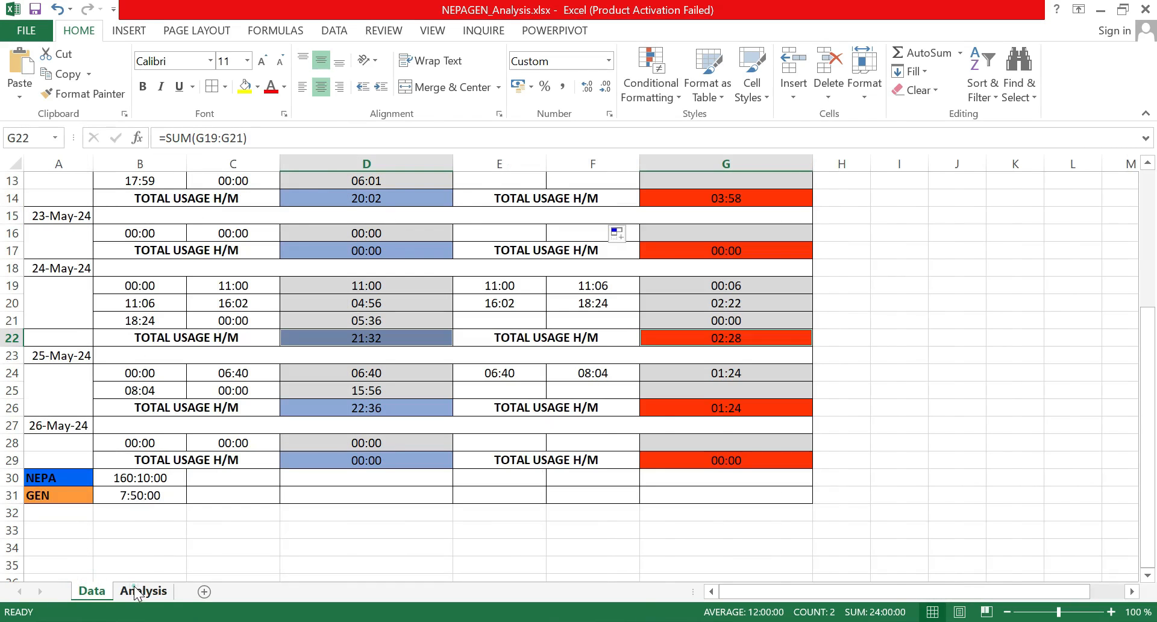
{"action": "left_click", "coordinate": [139, 590]}
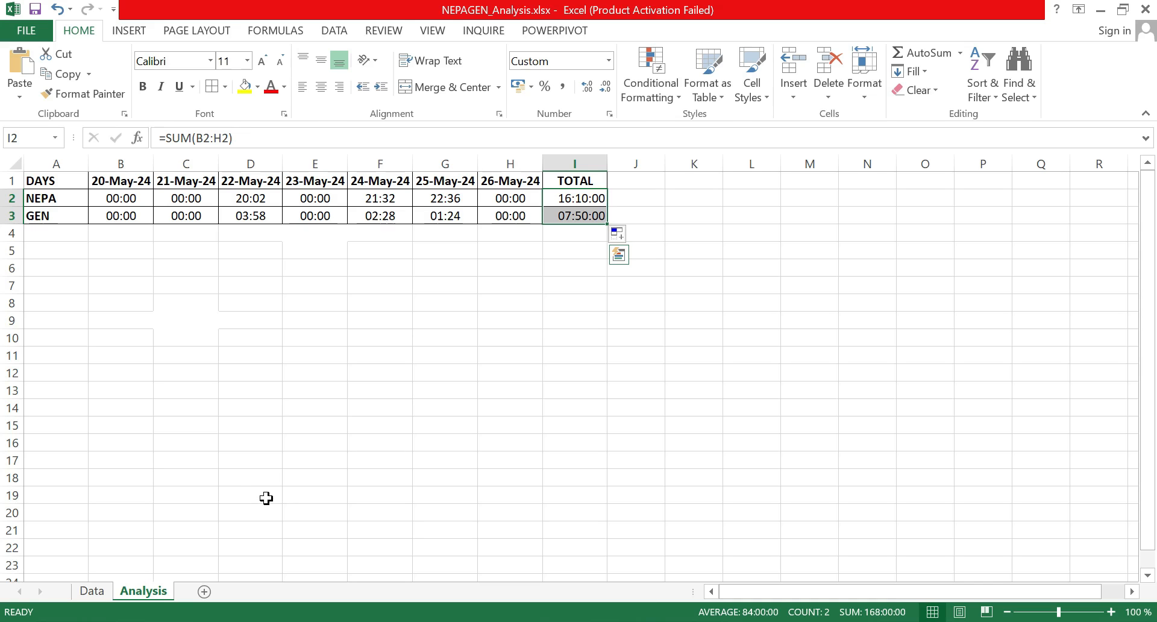
{"action": "double_click", "coordinate": [590, 200]}
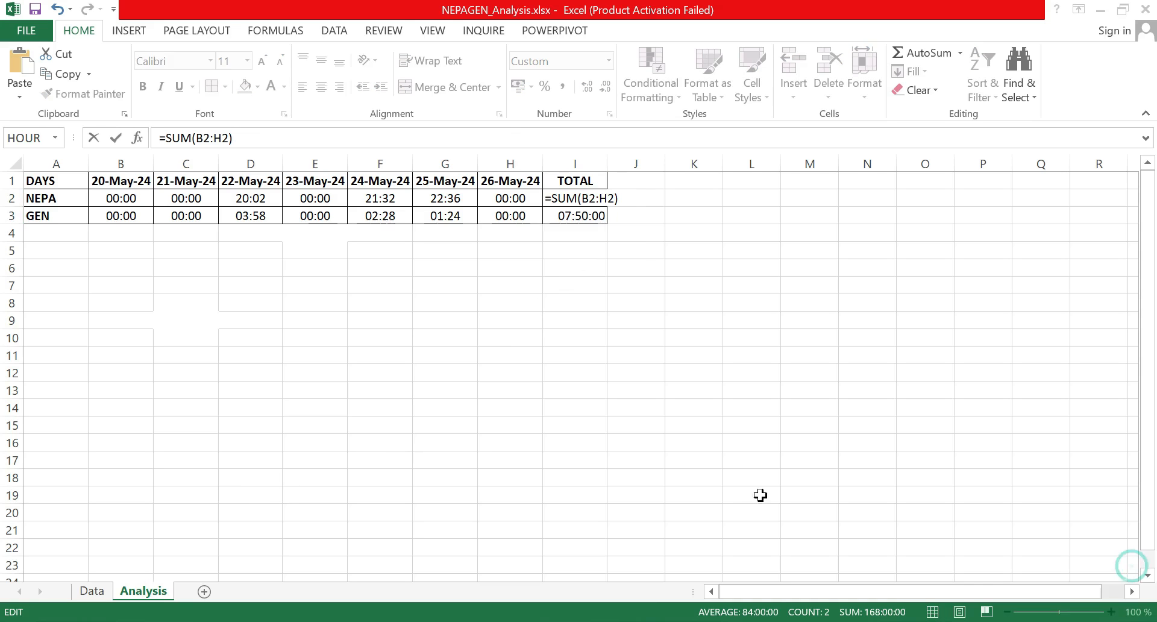
{"action": "left_click", "coordinate": [686, 322]}
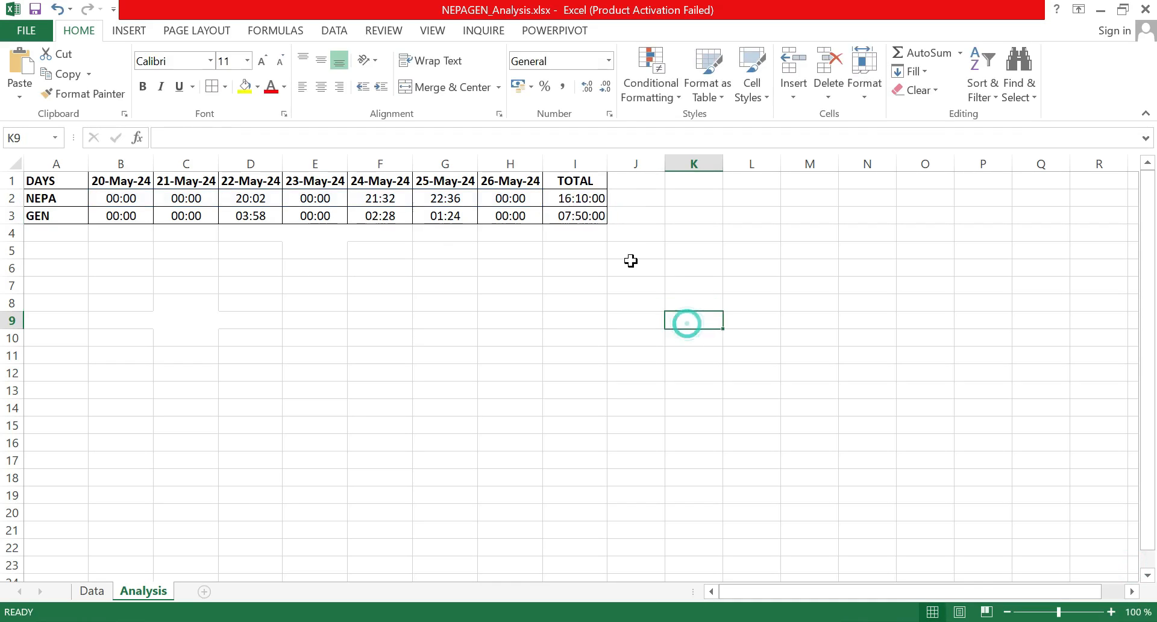
Apply the custom number format [h]:mm:ss to the NEPA total in cell I2.
{"action": "left_click", "coordinate": [572, 197]}
{"action": "right_click", "coordinate": [573, 199]}
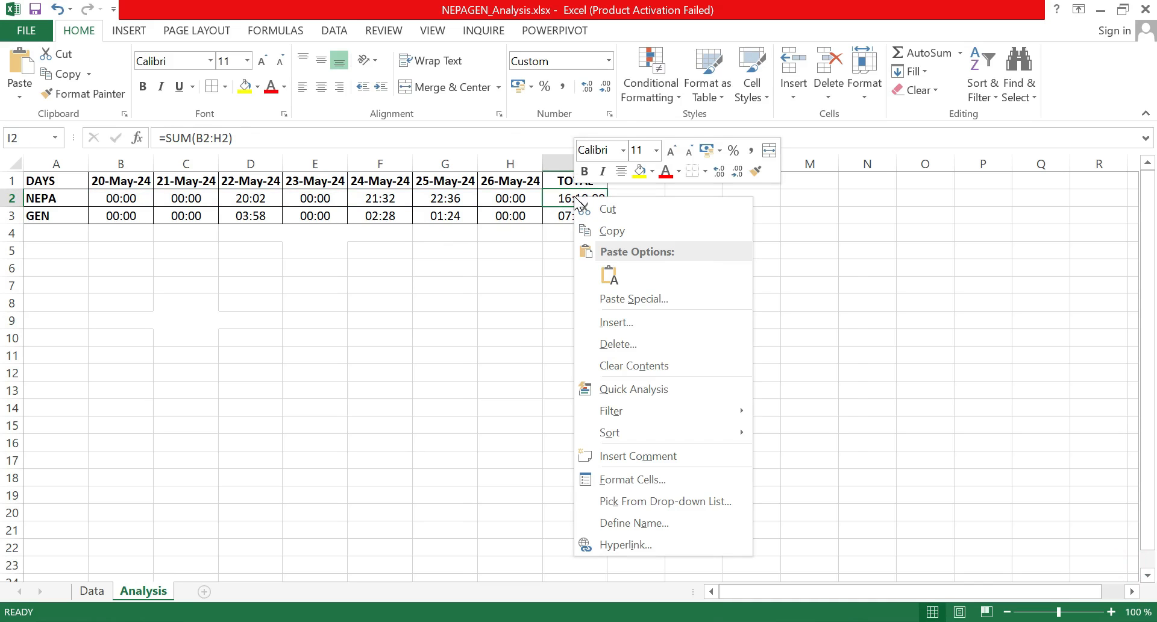
{"action": "left_click", "coordinate": [633, 480]}
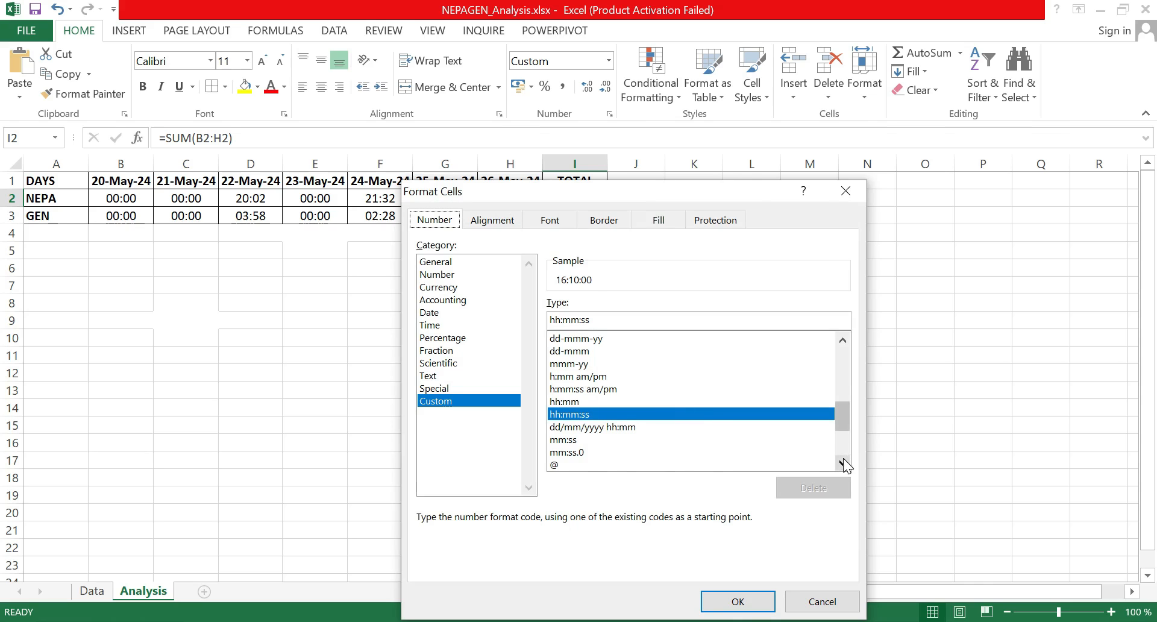
{"action": "left_click", "coordinate": [843, 462]}
{"action": "left_click", "coordinate": [843, 462]}
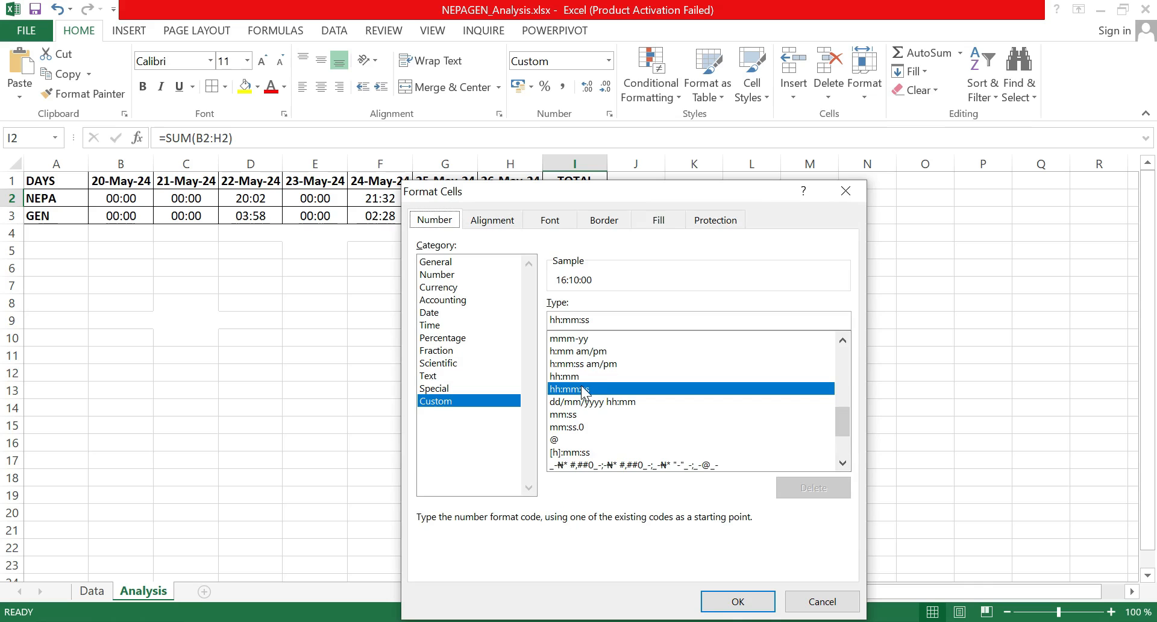
{"action": "left_click", "coordinate": [570, 452]}
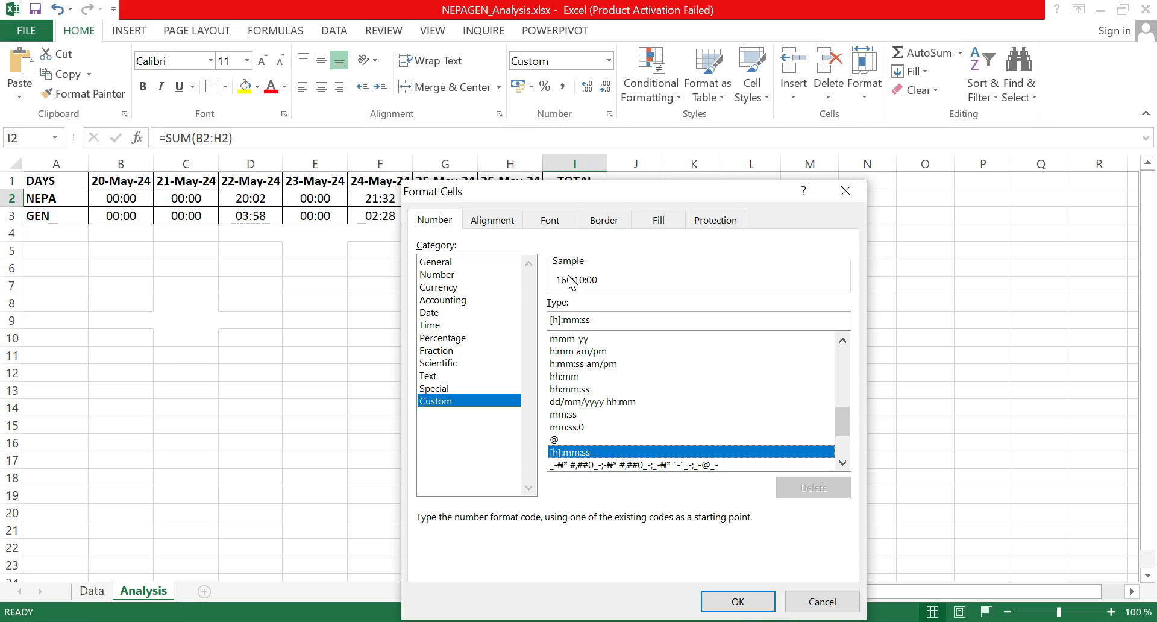
{"action": "left_click", "coordinate": [563, 389]}
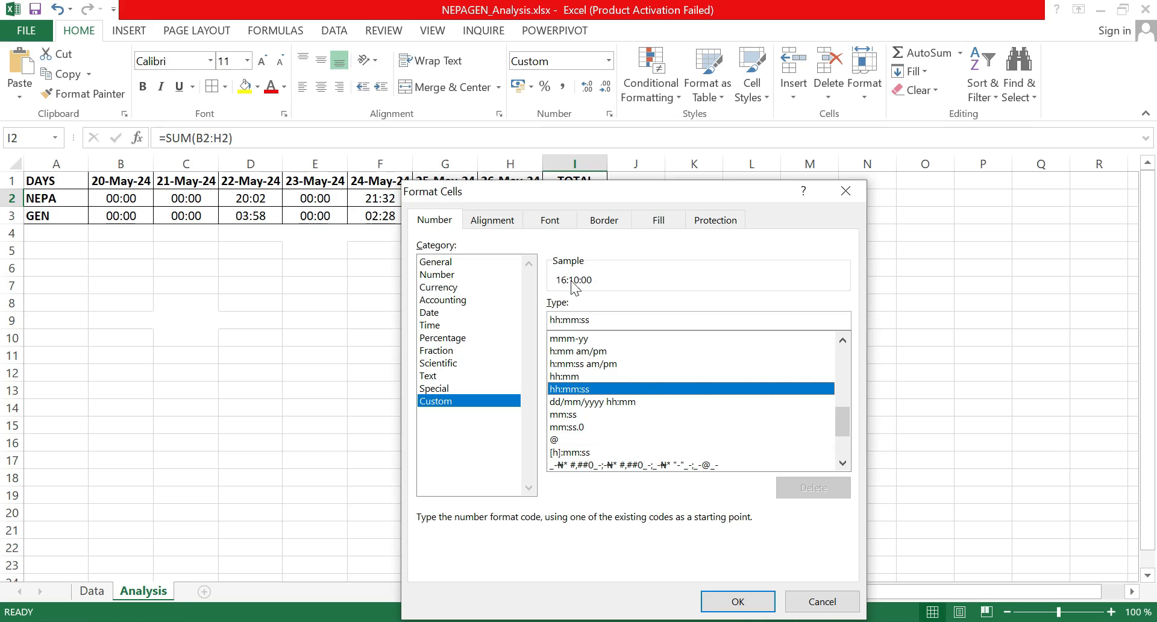
{"action": "left_click", "coordinate": [567, 453]}
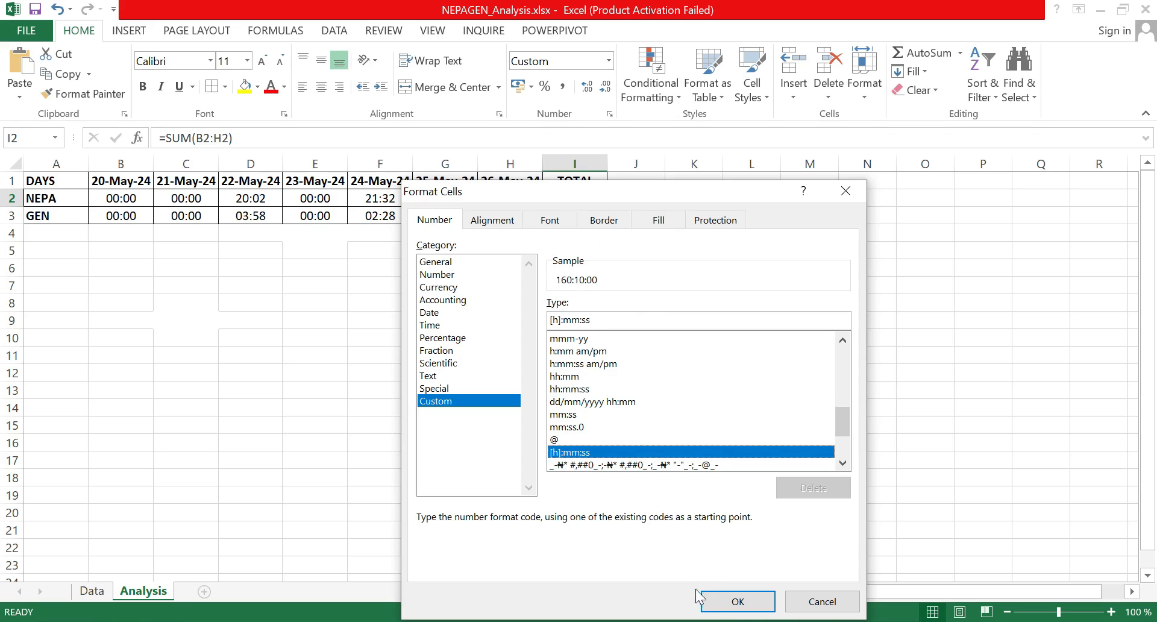
{"action": "left_click", "coordinate": [731, 603]}
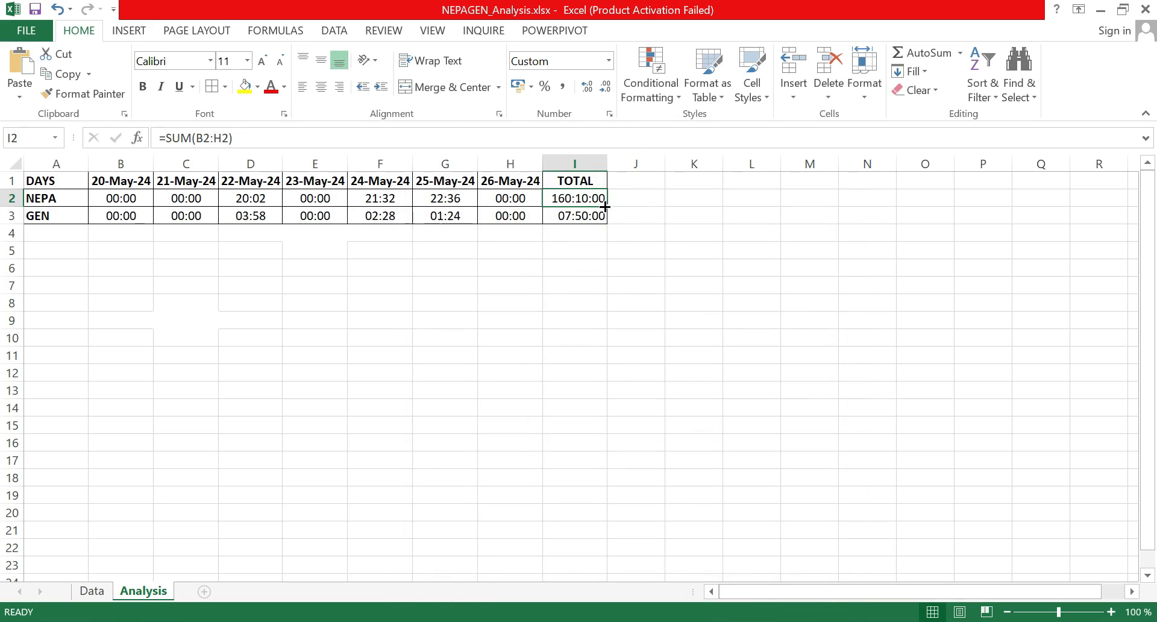
Fill the NEPA total with its new format from I2 down to I3 and compare both totals with the Data sheet.
{"action": "left_click_drag", "start_coordinate": [607, 206], "coordinate": [603, 218]}
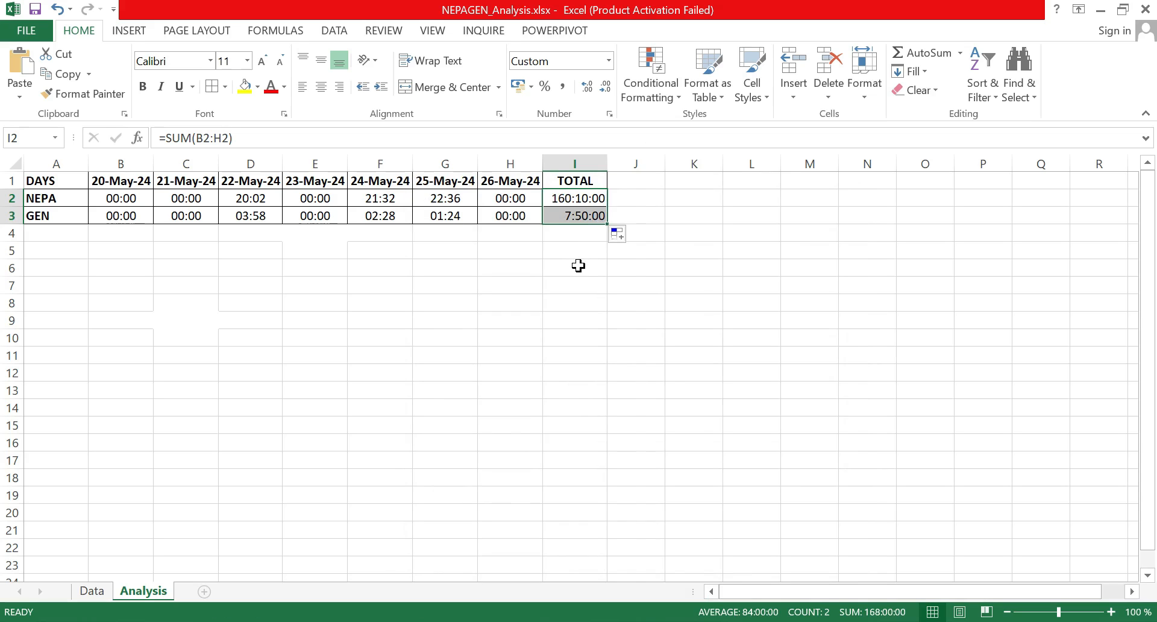
{"action": "left_click", "coordinate": [89, 592]}
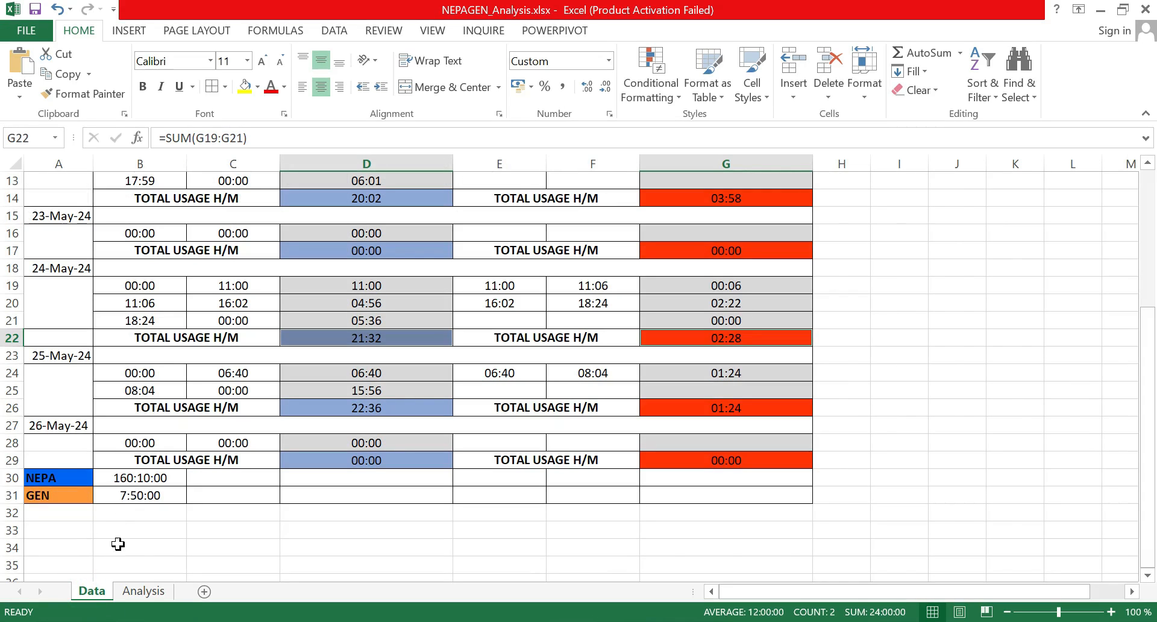
{"action": "left_click", "coordinate": [139, 590]}
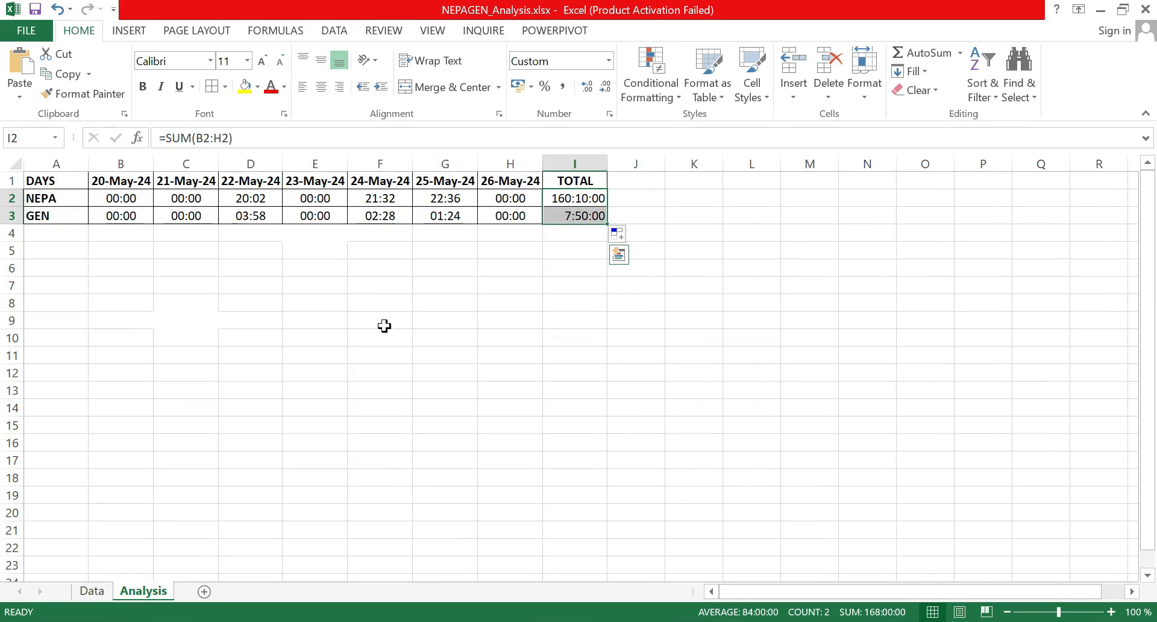
{"action": "left_click", "coordinate": [481, 299]}
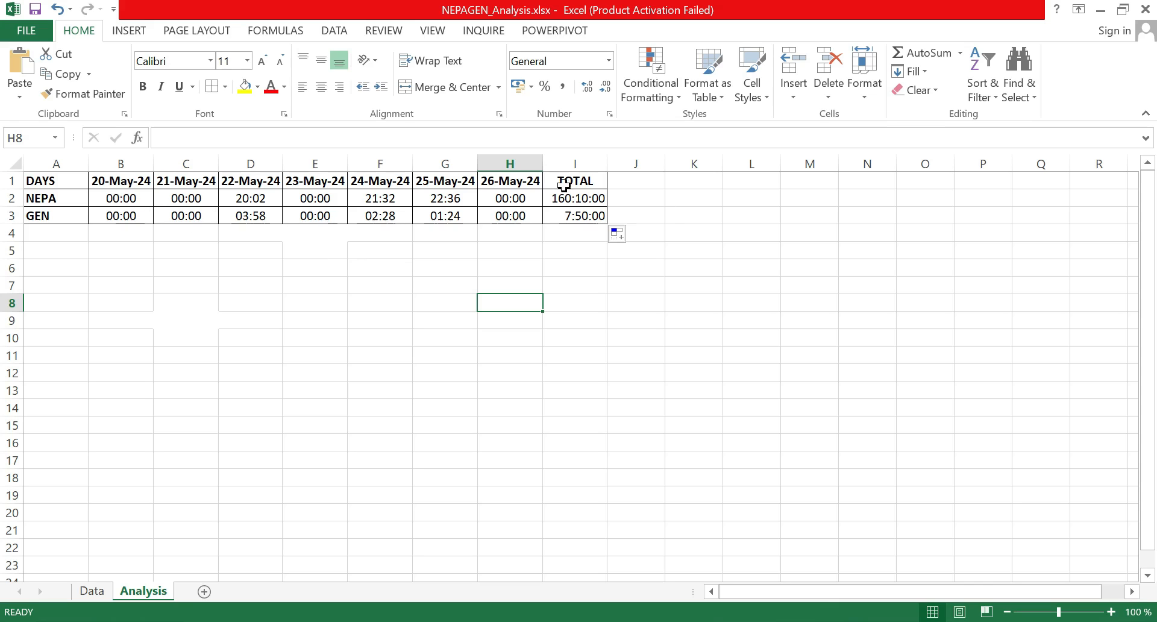
{"action": "left_click", "coordinate": [562, 288]}
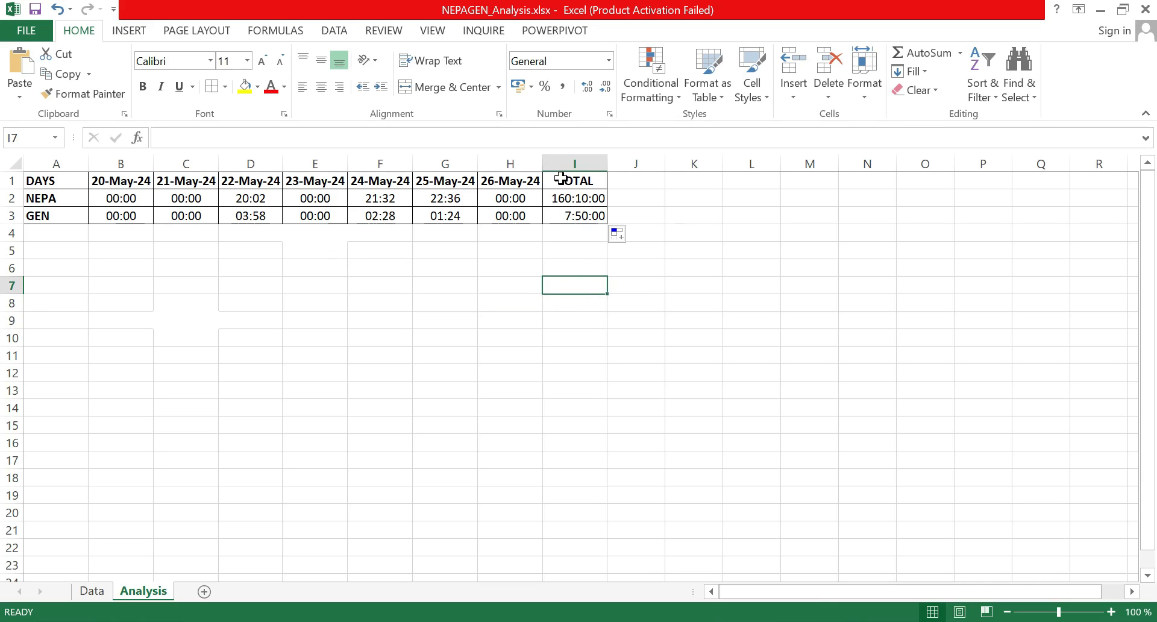
Insert a 2-D pie chart from the TOTAL column range I1:I3 and place it below the summary table, starting around column C.
{"action": "left_click_drag", "start_coordinate": [562, 177], "coordinate": [562, 215]}
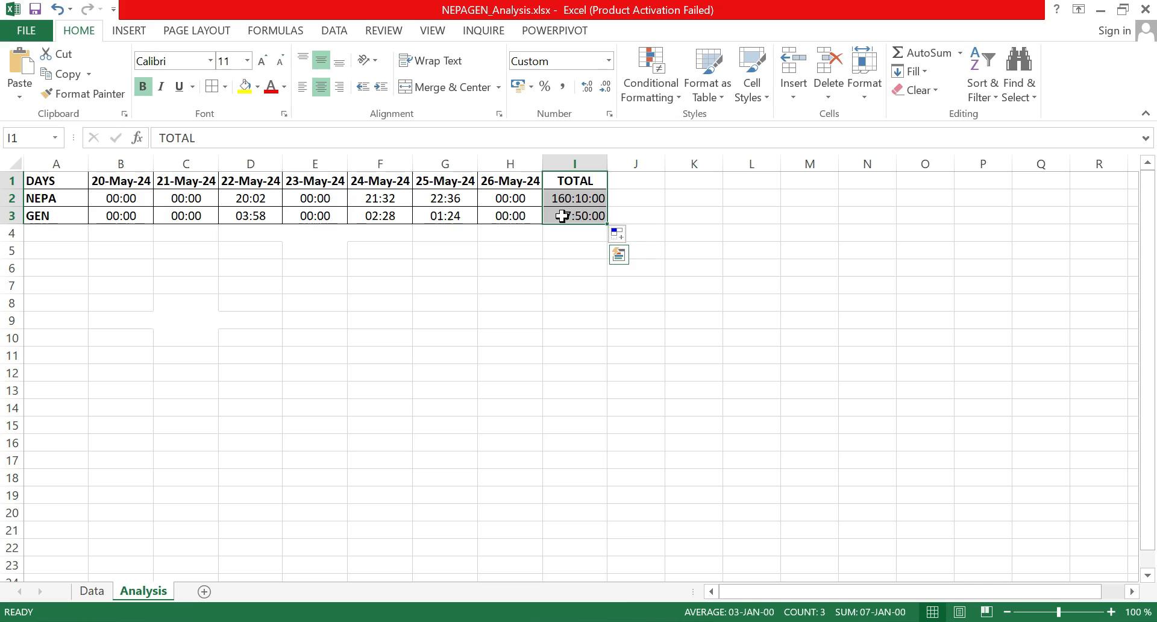
{"action": "left_click", "coordinate": [121, 32]}
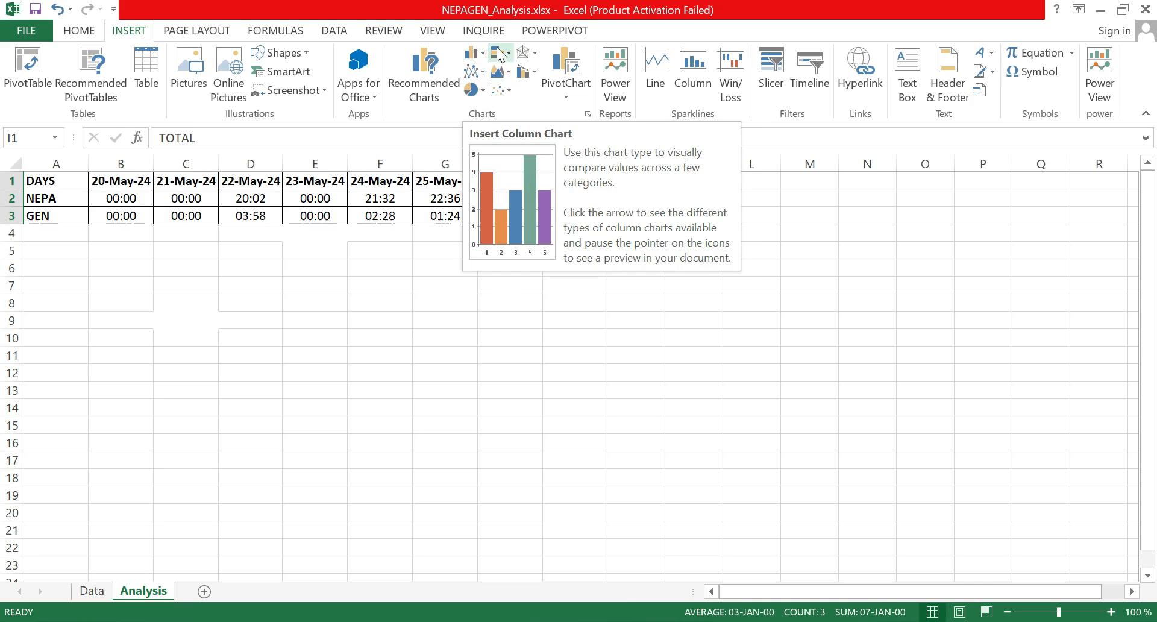
{"action": "left_click", "coordinate": [473, 94]}
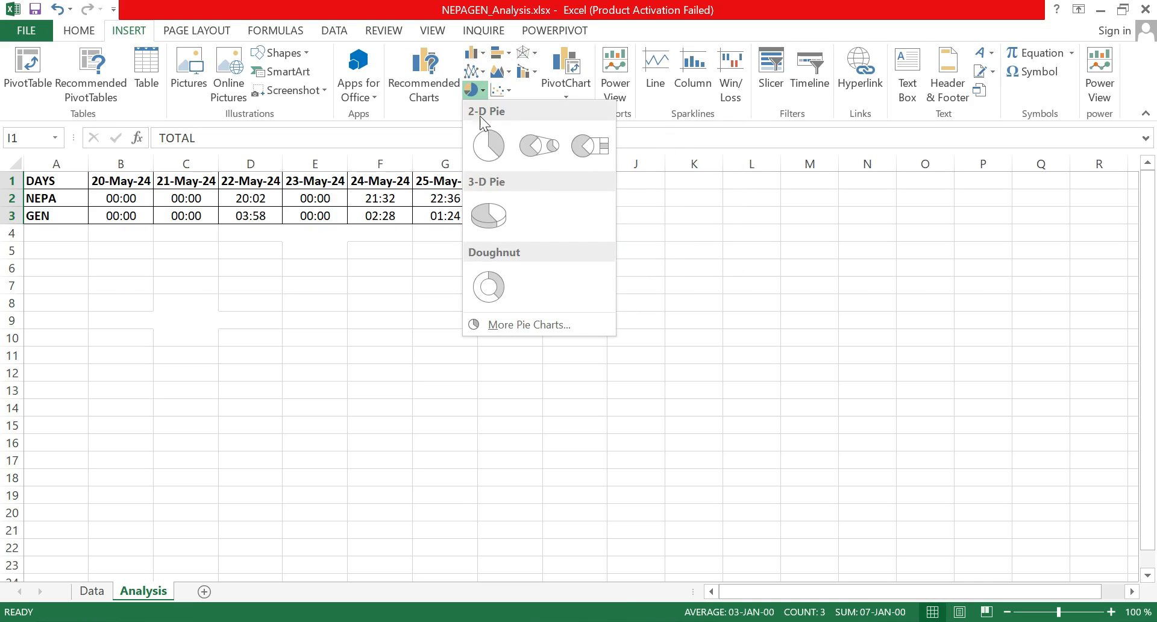
{"action": "left_click", "coordinate": [477, 147]}
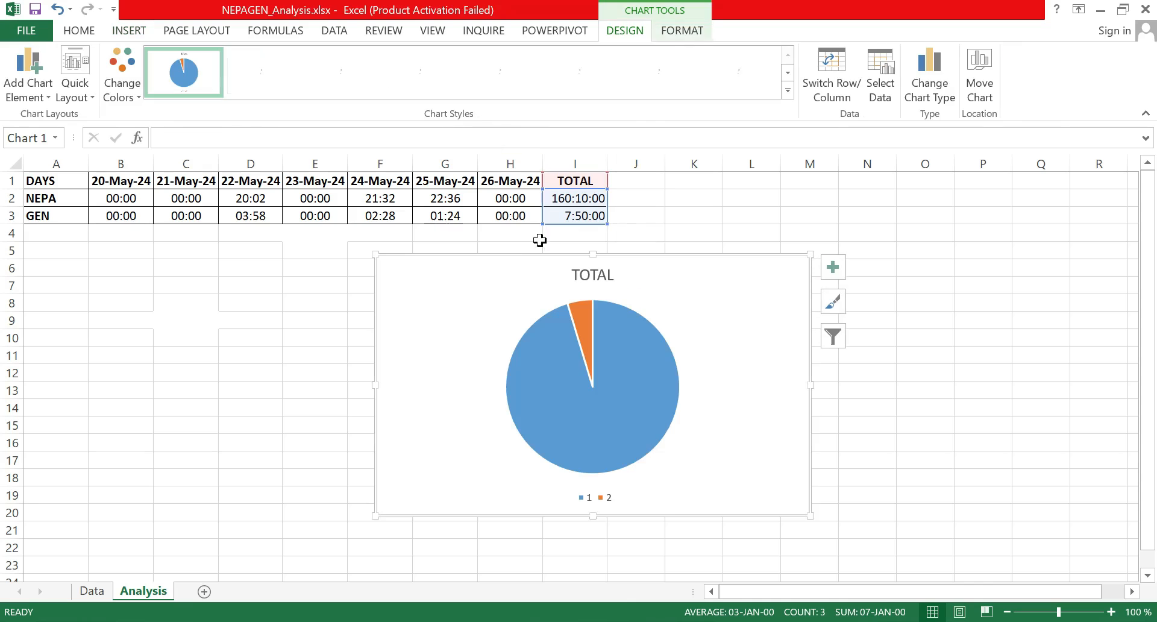
{"action": "left_click_drag", "start_coordinate": [526, 265], "coordinate": [306, 268]}
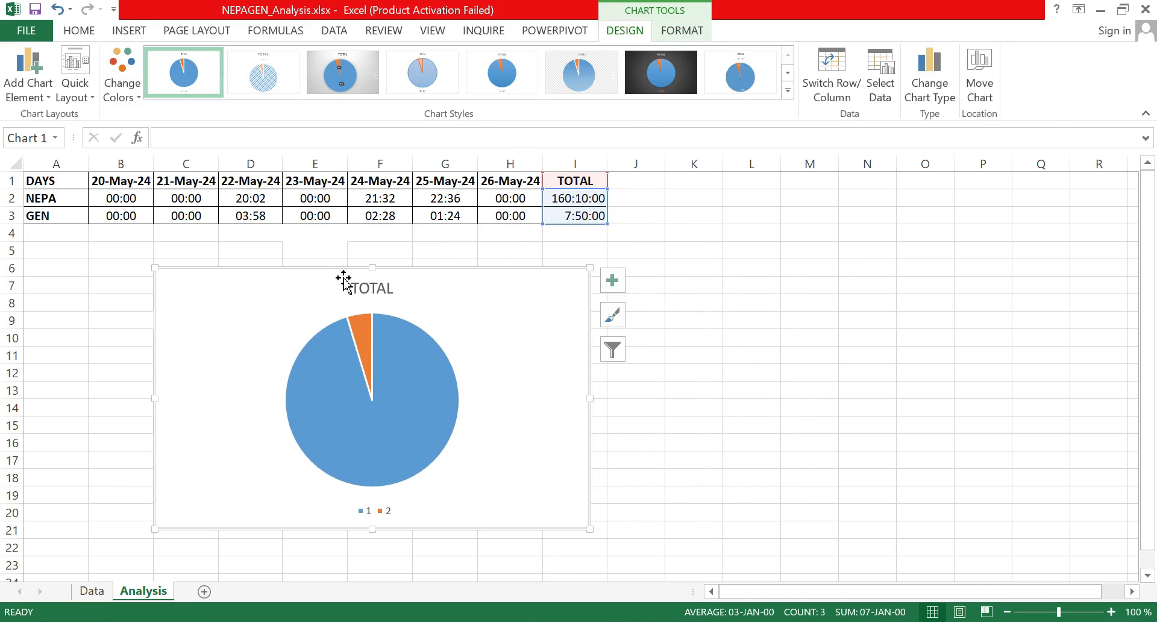
Try to retitle the pie chart, entering PER and CEN as the title text.
{"action": "double_click", "coordinate": [380, 289]}
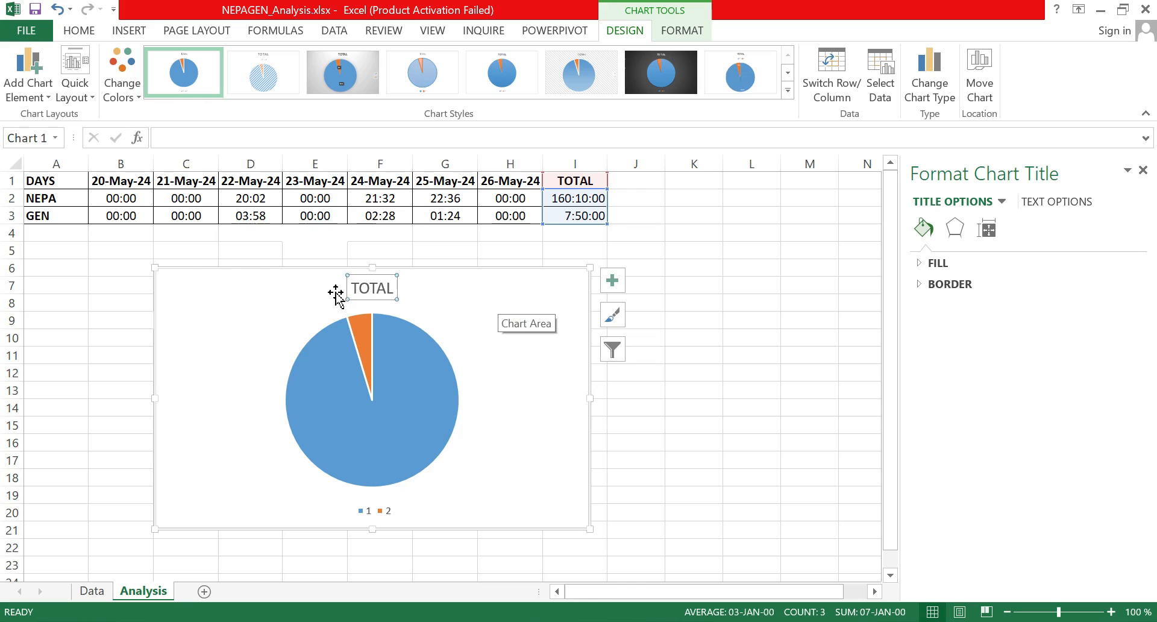
{"action": "left_click", "coordinate": [354, 289]}
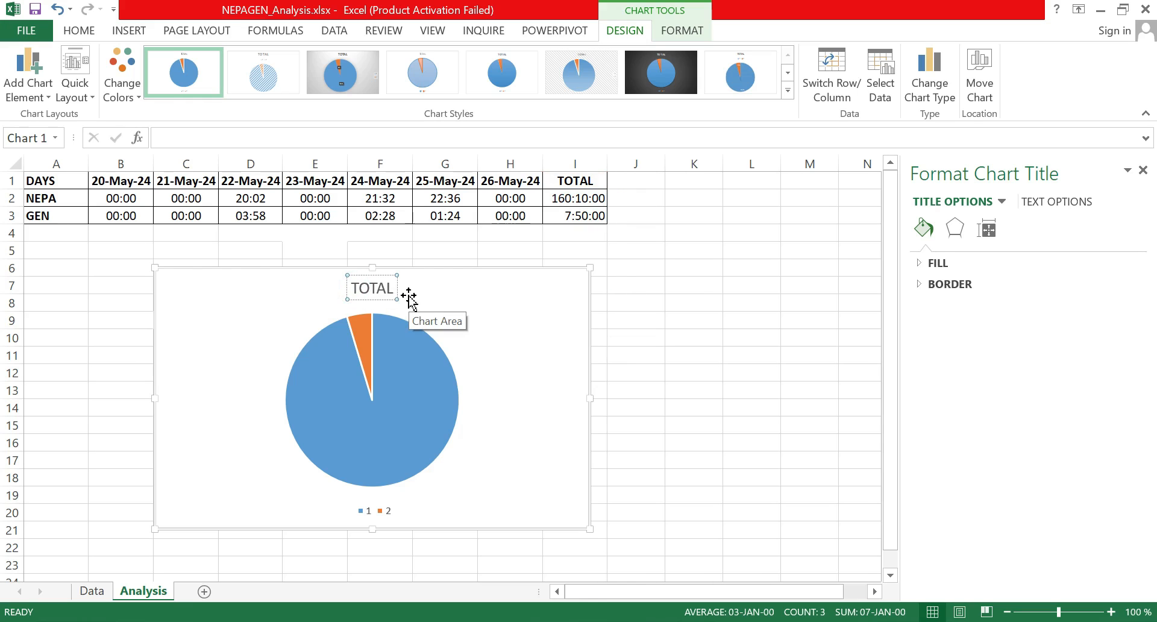
{"action": "type", "text": "PER"}
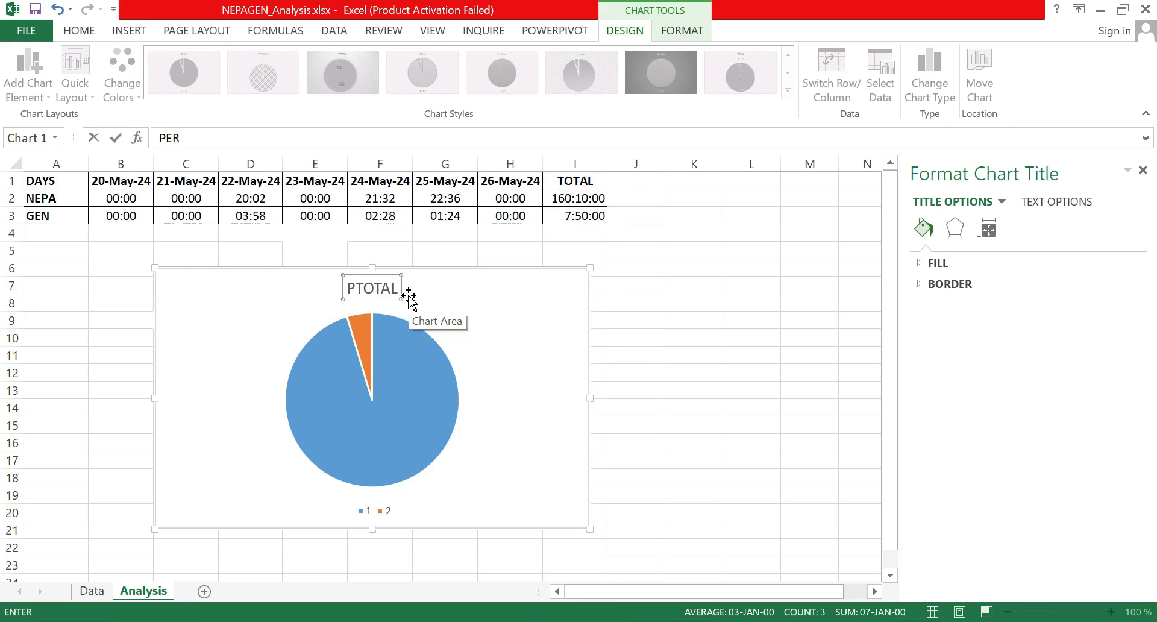
{"action": "key", "text": "Return"}
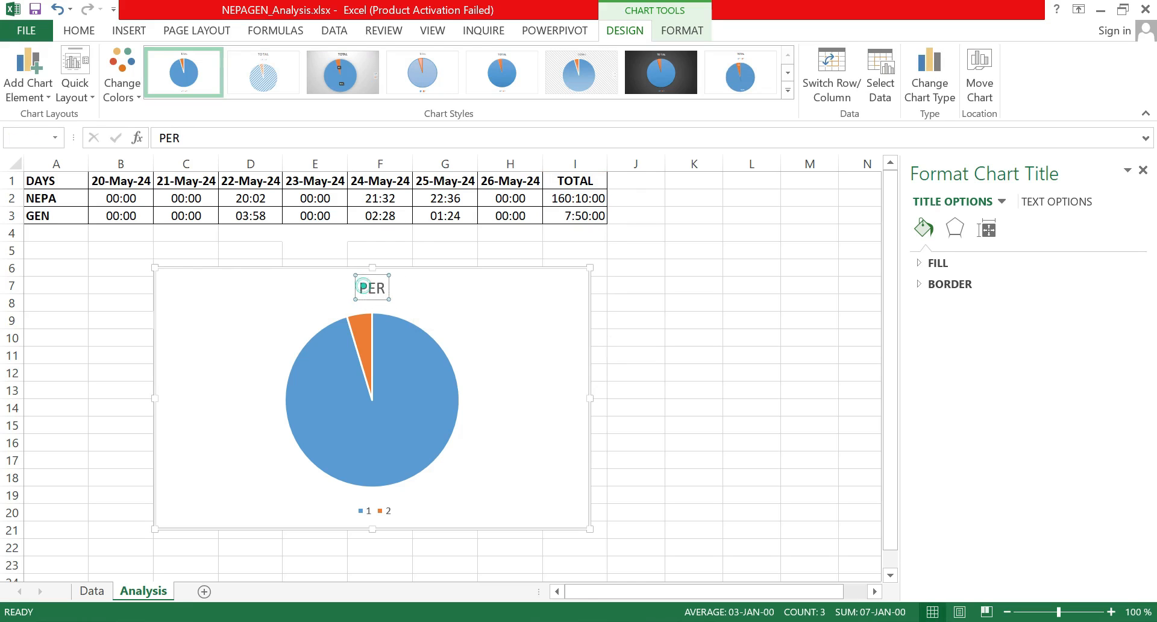
{"action": "left_click", "coordinate": [362, 286]}
{"action": "left_click", "coordinate": [385, 288]}
{"action": "type", "text": "CEN"}
{"action": "key", "text": "Return"}
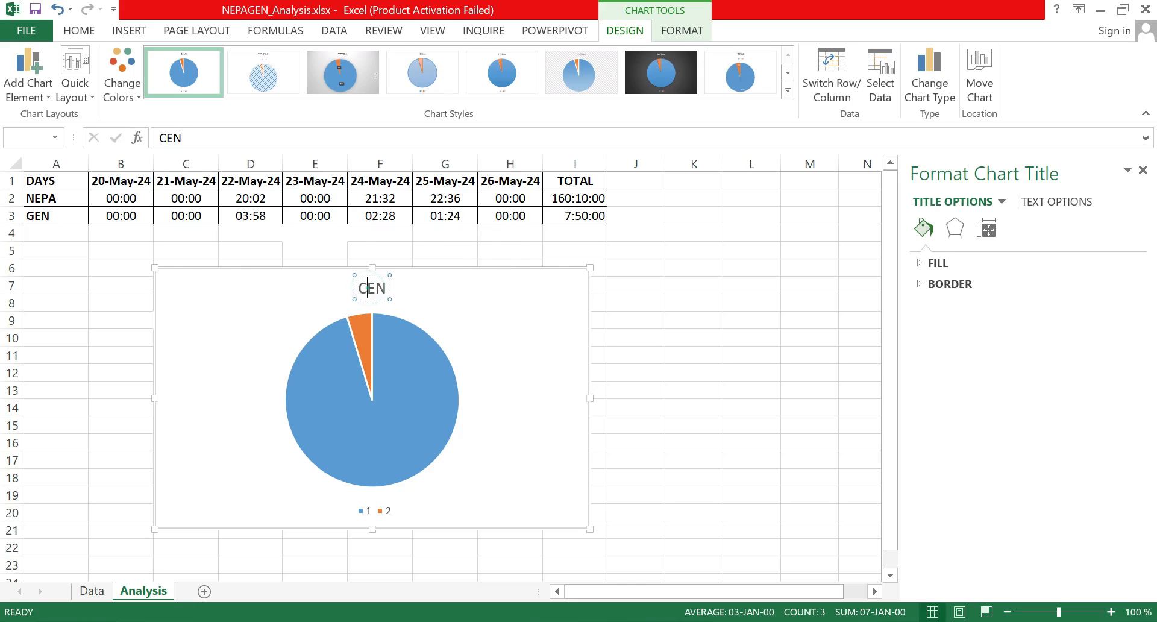
Replace the pie chart's title with PERCENTAGE TOTAL.
{"action": "double_click", "coordinate": [371, 289]}
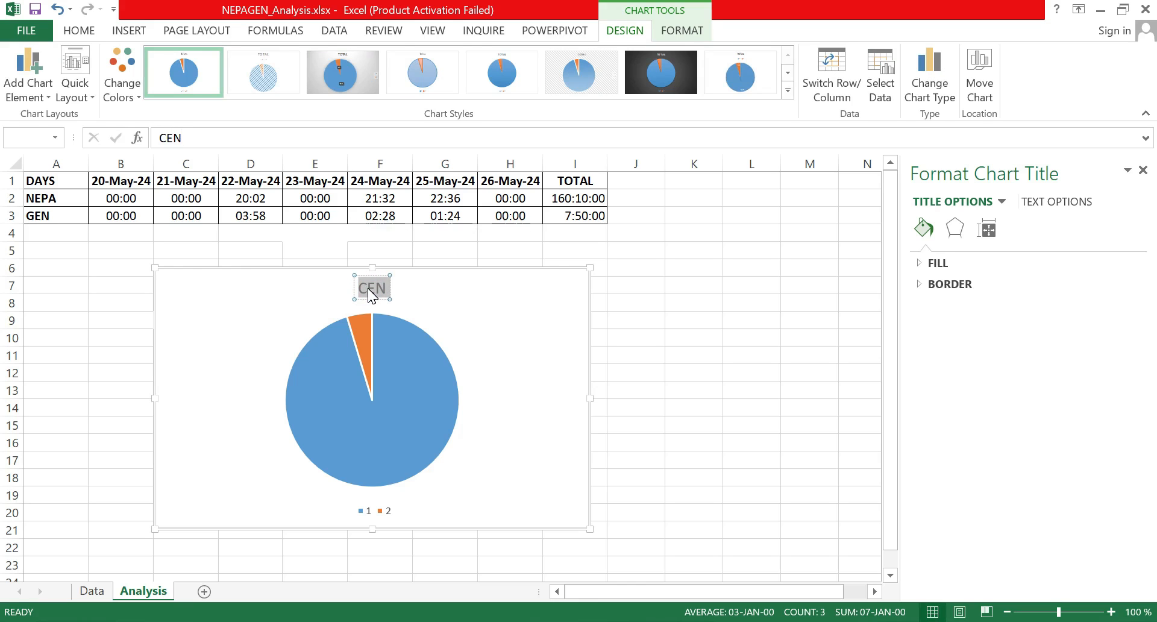
{"action": "type", "text": "P"}
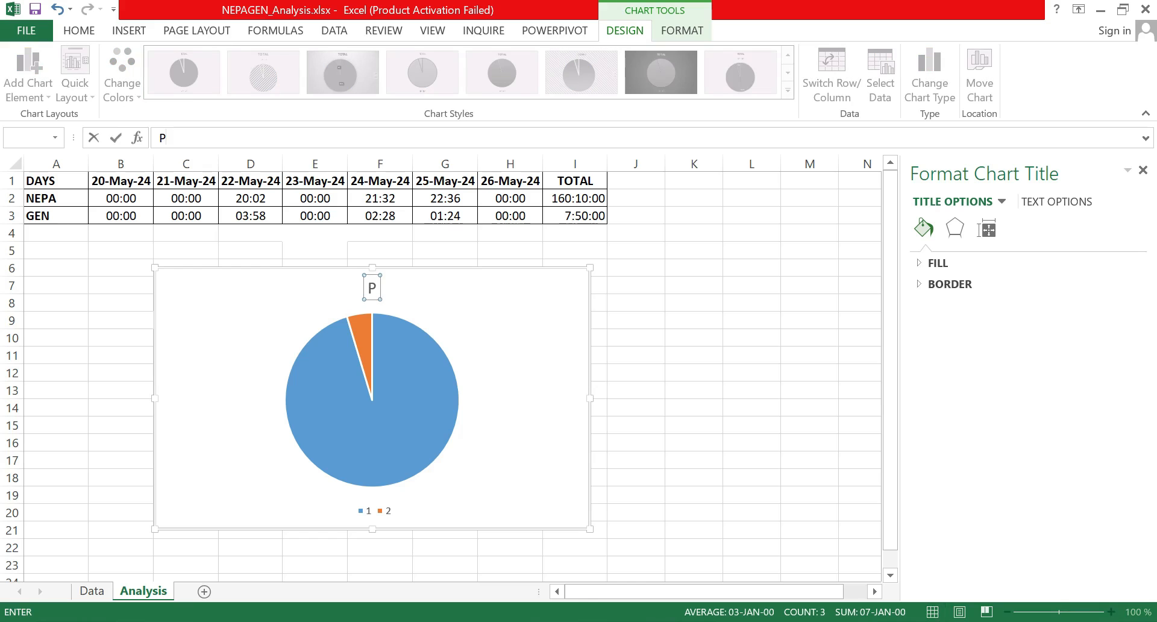
{"action": "type", "text": "ERCENTAGE TOTL"}
{"action": "key", "text": "BackSpace"}
{"action": "type", "text": "AGE T"}
{"action": "key", "text": "BackSpace"}
{"action": "type", "text": "L"}
{"action": "key", "text": "Return"}
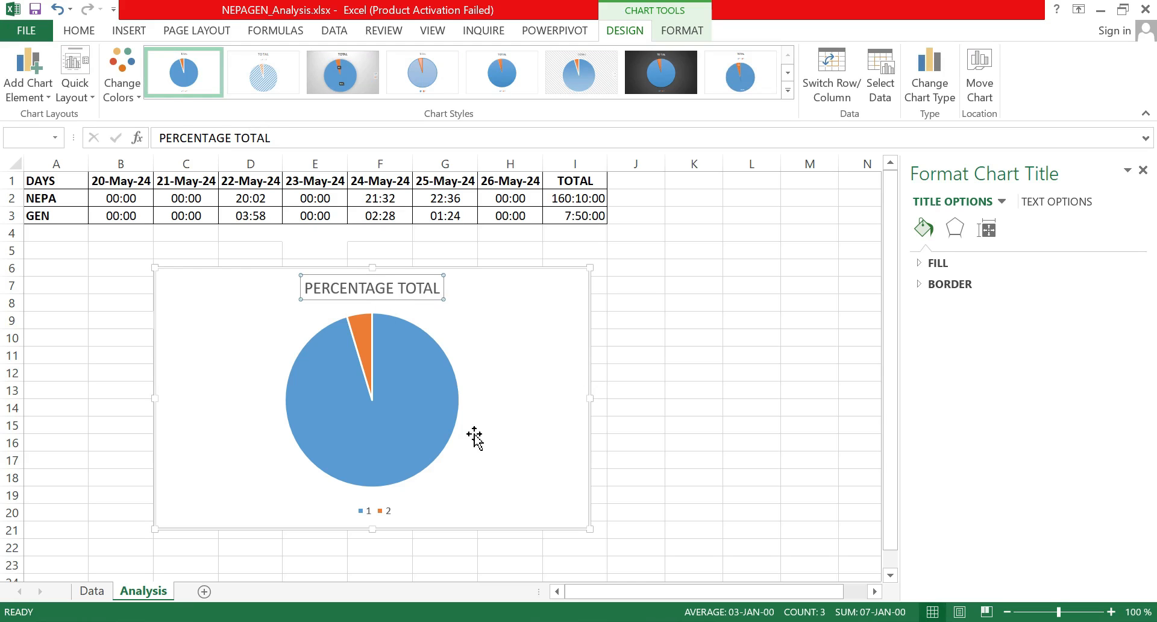
{"action": "mouse_move", "coordinate": [390, 396]}
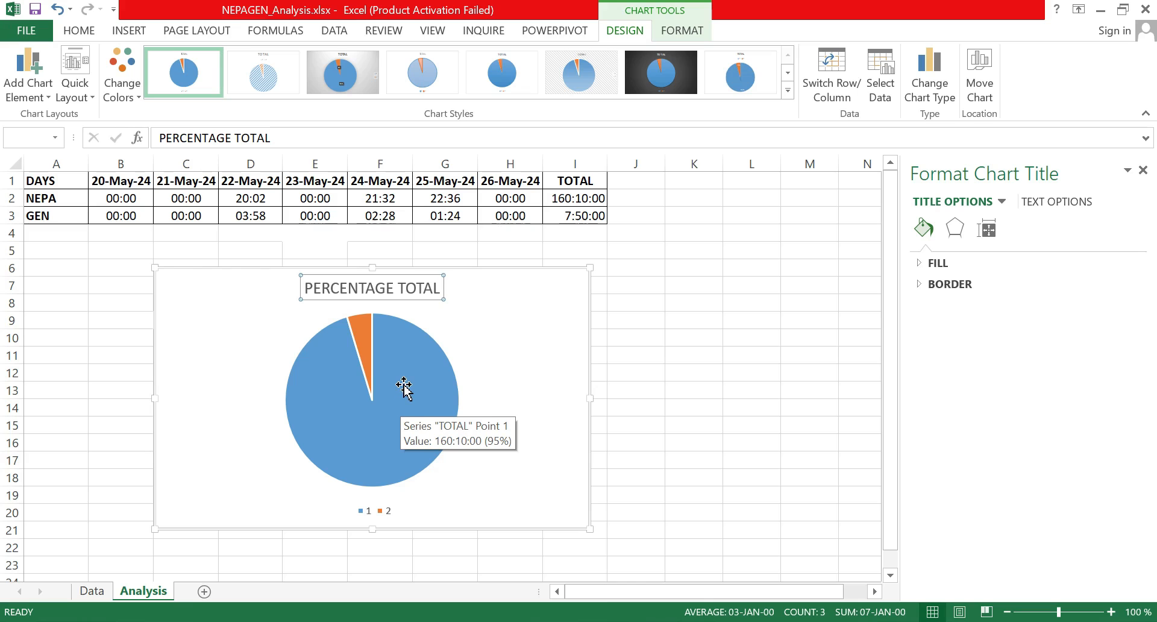
{"action": "right_click", "coordinate": [414, 384]}
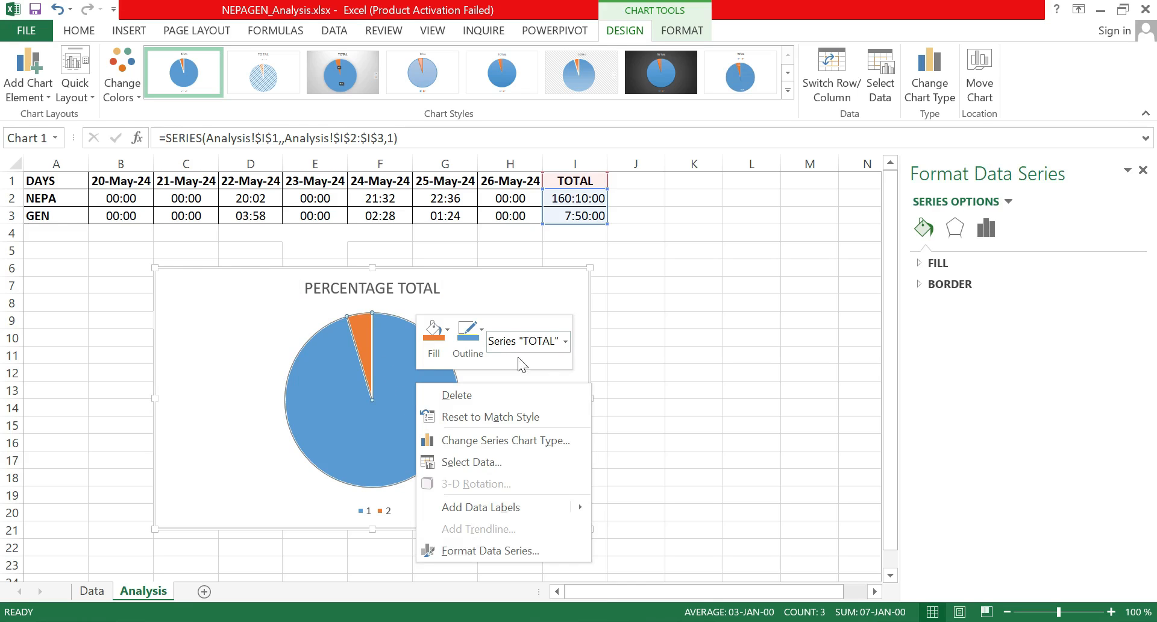
{"action": "left_click", "coordinate": [569, 343]}
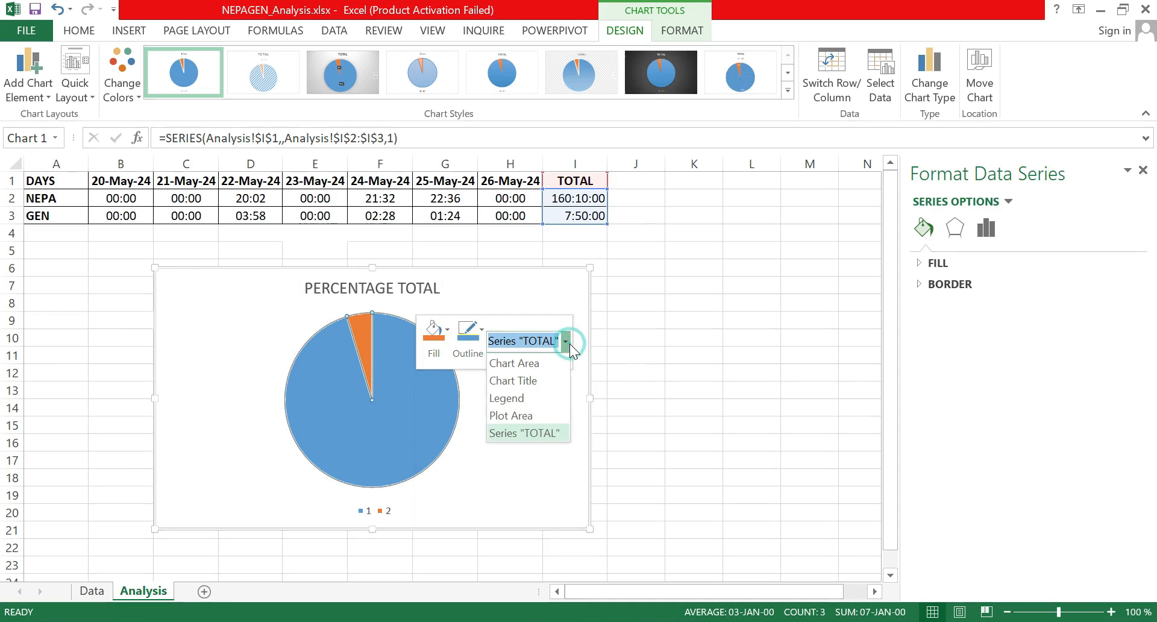
{"action": "left_click", "coordinate": [569, 344]}
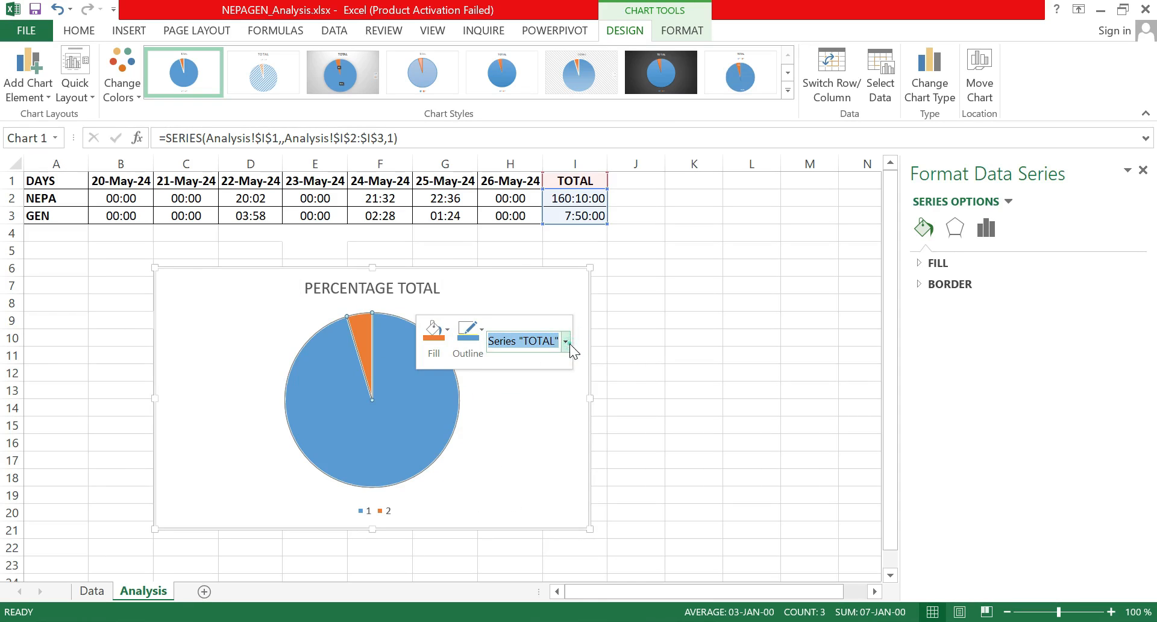
{"action": "left_click", "coordinate": [389, 425]}
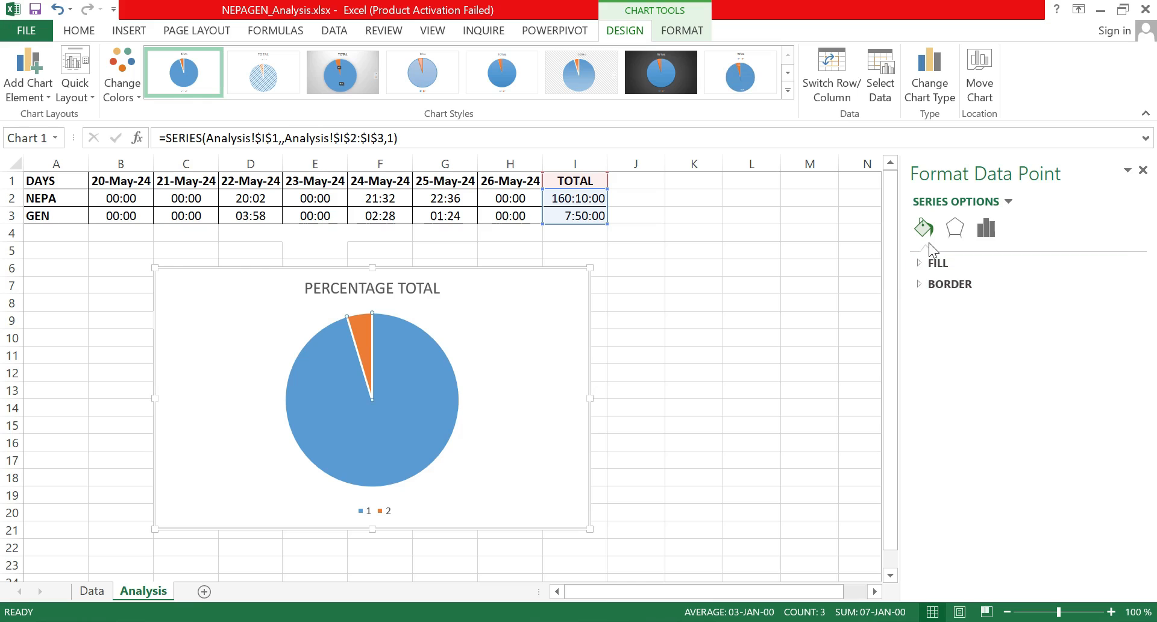
{"action": "left_click", "coordinate": [1007, 203]}
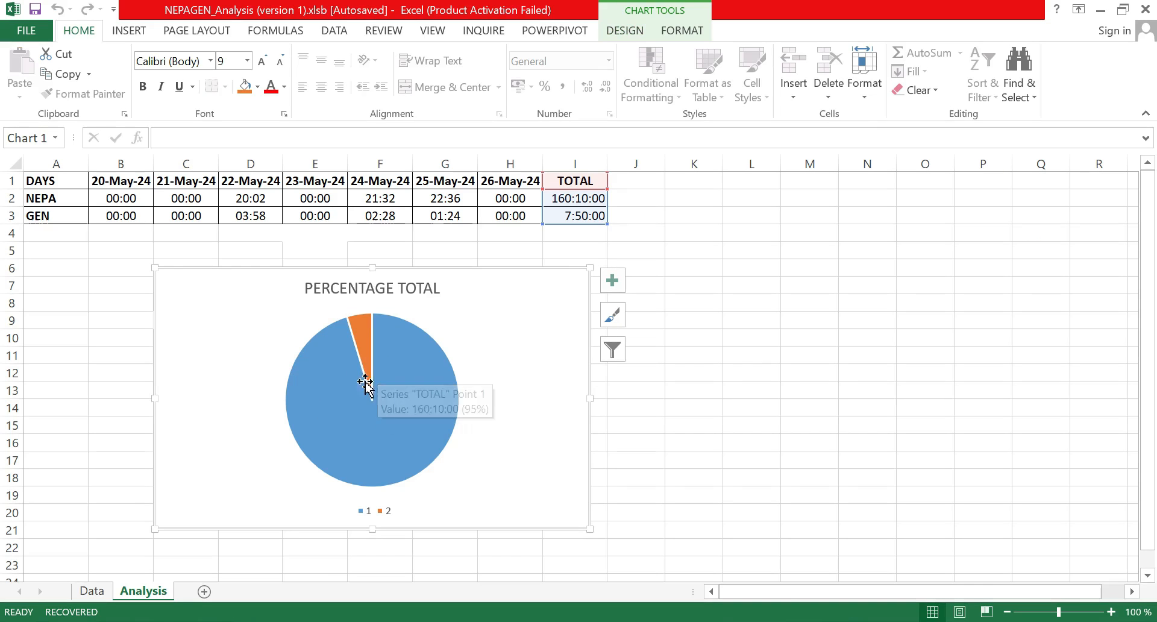
{"action": "mouse_move", "coordinate": [342, 376]}
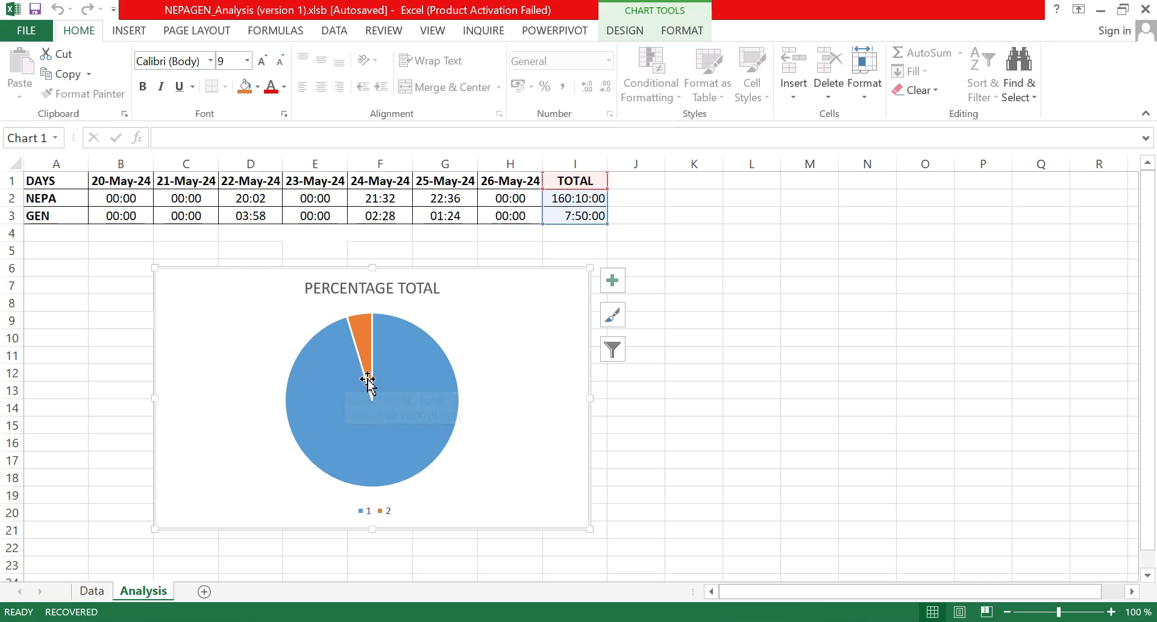
Try to add data labels to the pie chart and open the additional label options.
{"action": "left_click", "coordinate": [258, 322]}
{"action": "left_click", "coordinate": [243, 353]}
{"action": "left_click", "coordinate": [808, 395]}
{"action": "left_click", "coordinate": [511, 359]}
{"action": "left_click", "coordinate": [611, 281]}
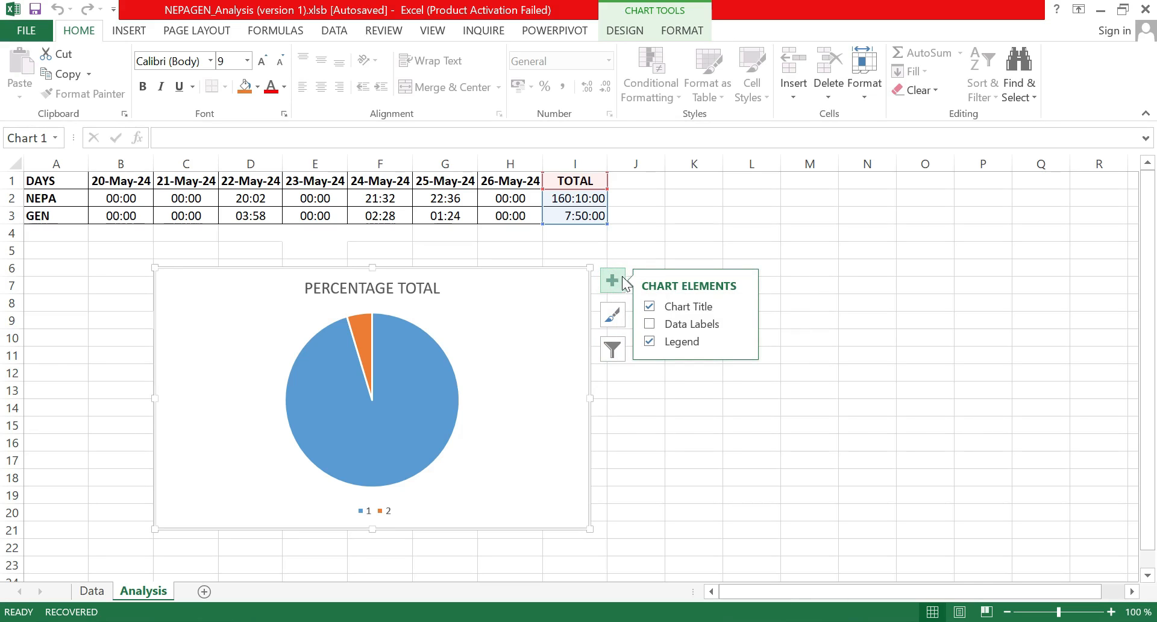
{"action": "left_click", "coordinate": [650, 324]}
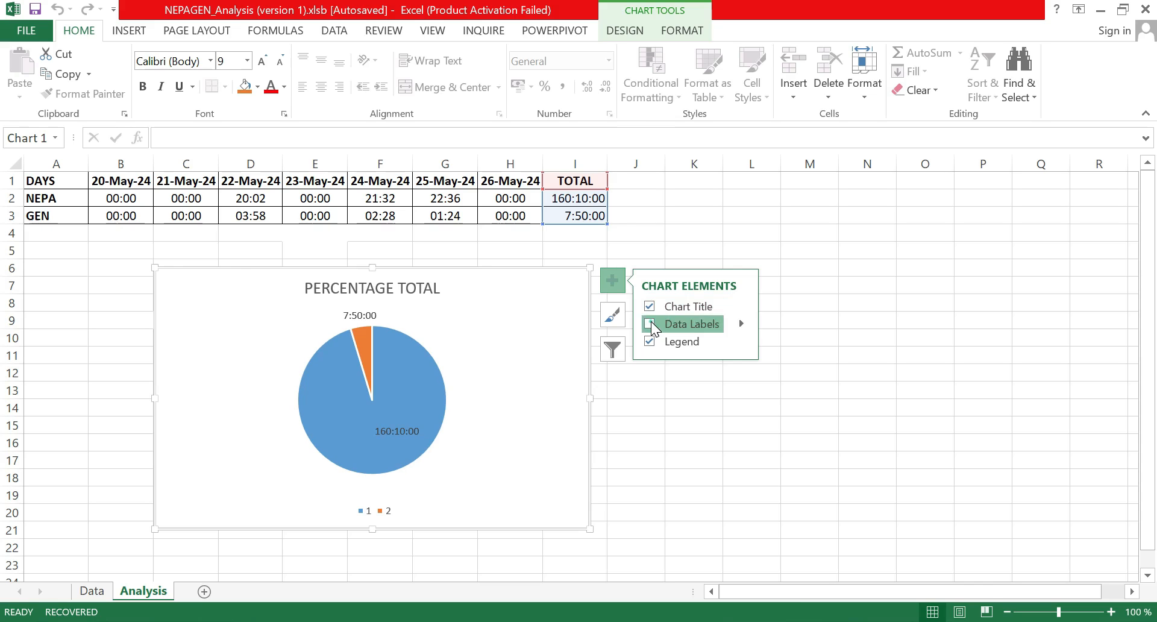
{"action": "left_click", "coordinate": [739, 323]}
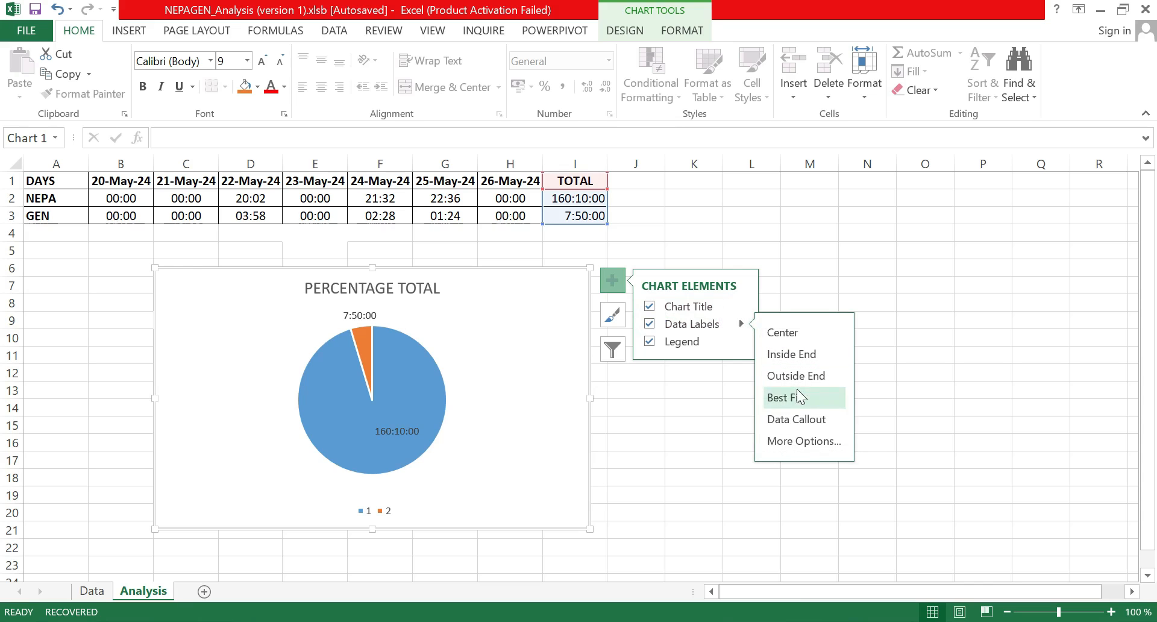
{"action": "left_click", "coordinate": [800, 444]}
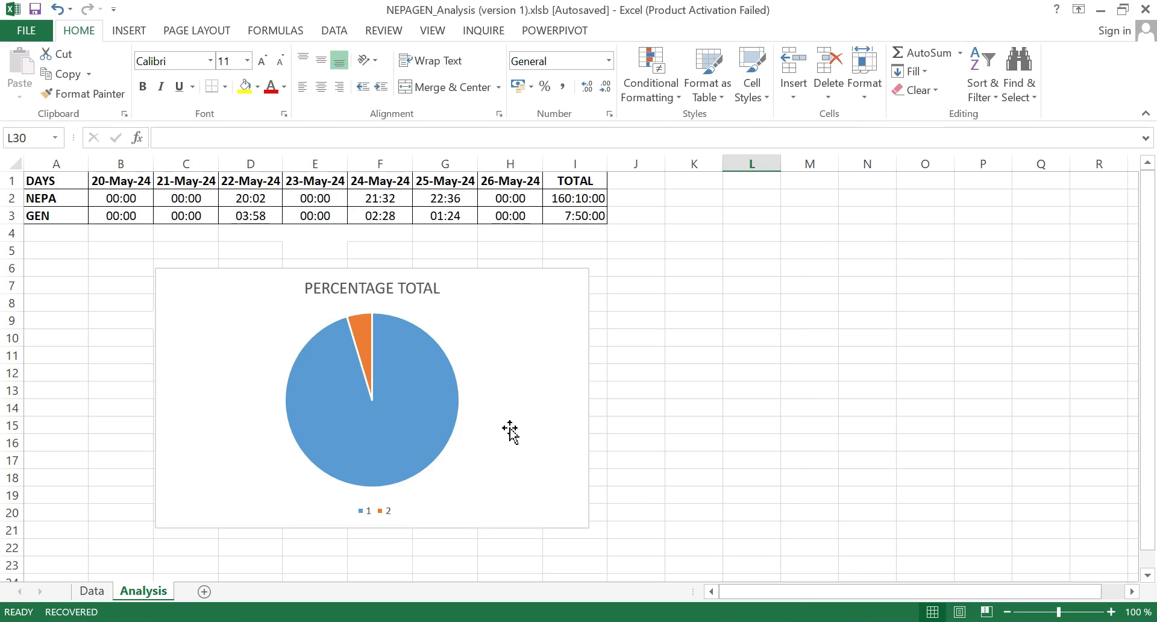
Check the percentage share of the pie chart's large blue slice.
{"action": "left_click", "coordinate": [418, 403]}
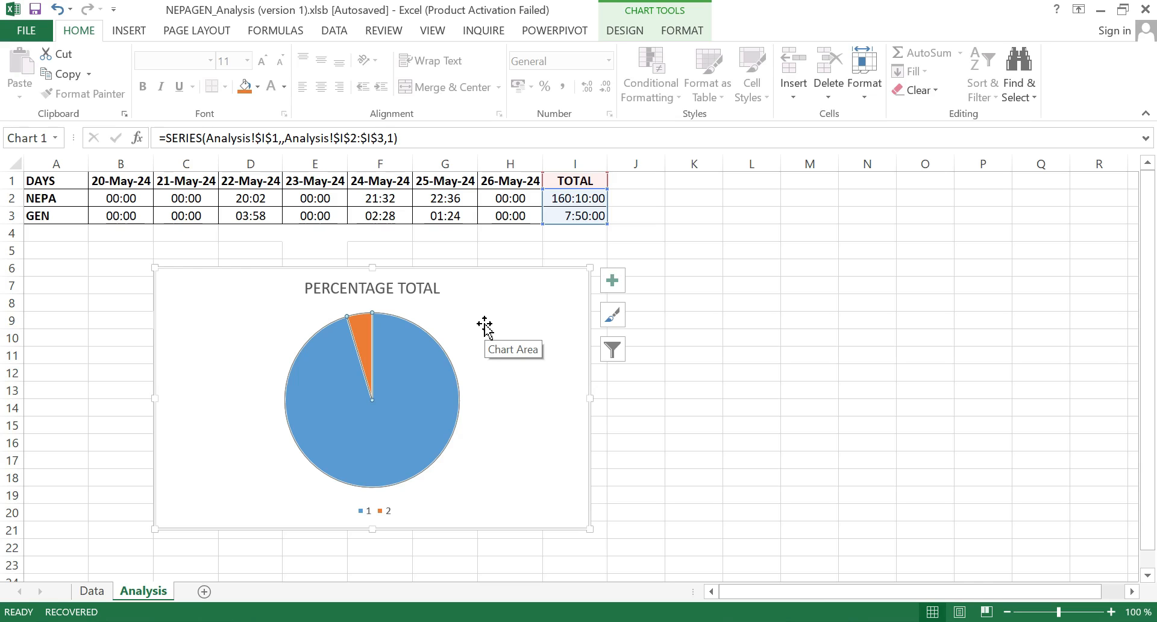
{"action": "mouse_move", "coordinate": [402, 362]}
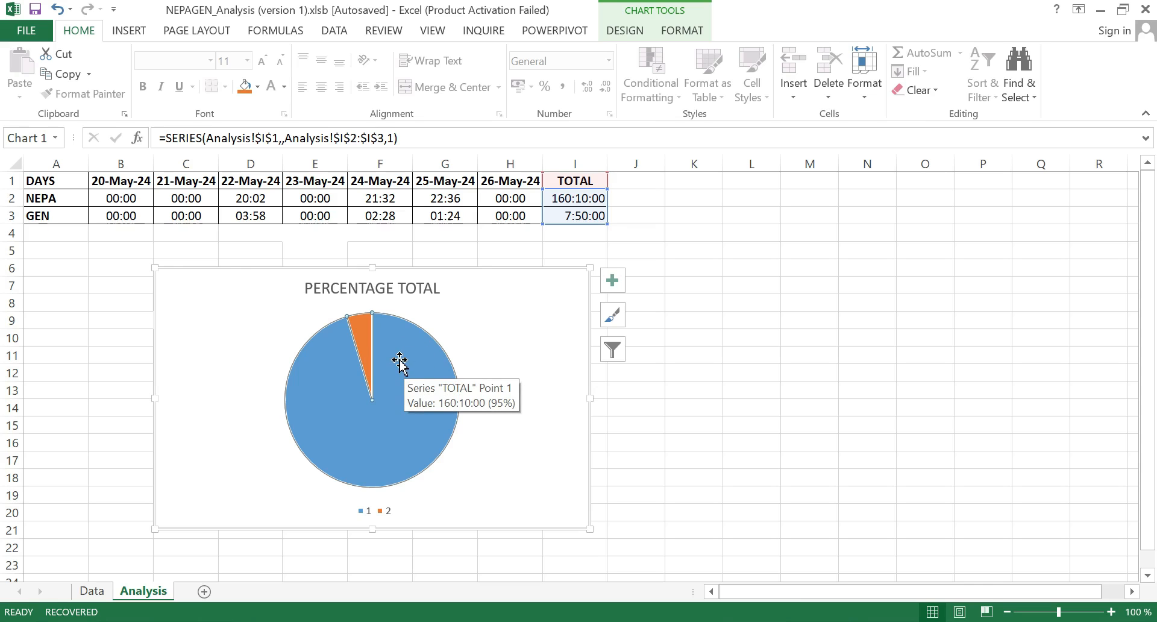
{"action": "left_click", "coordinate": [689, 321]}
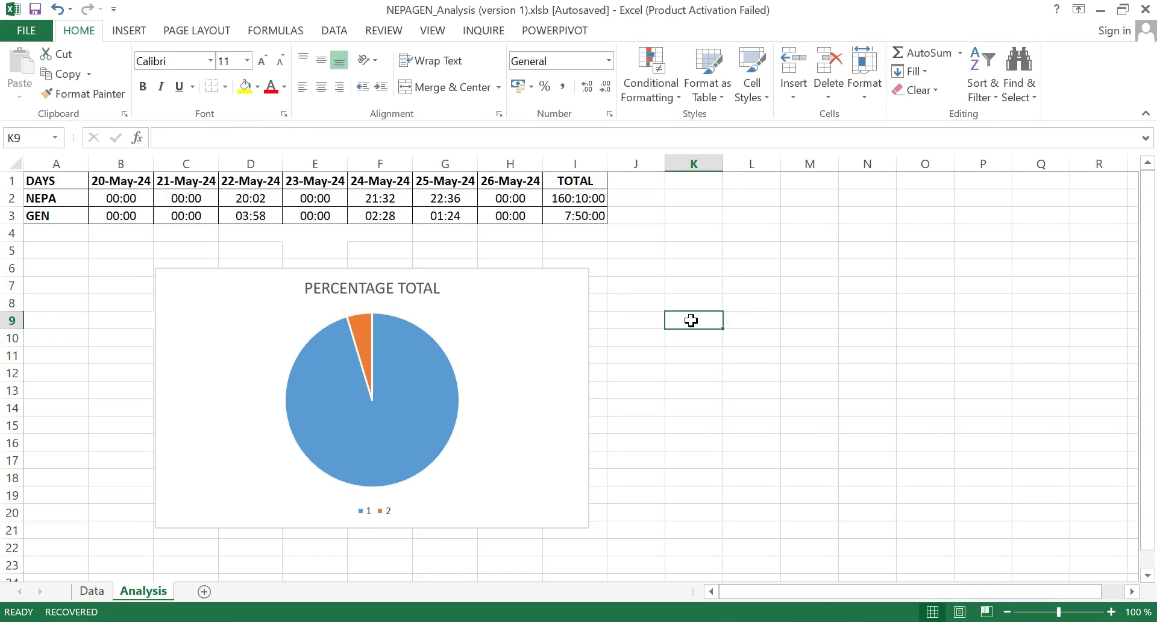
Enter the key labels NEPA in J9 and GEN in J10 beside the pie chart.
{"action": "left_click", "coordinate": [635, 326]}
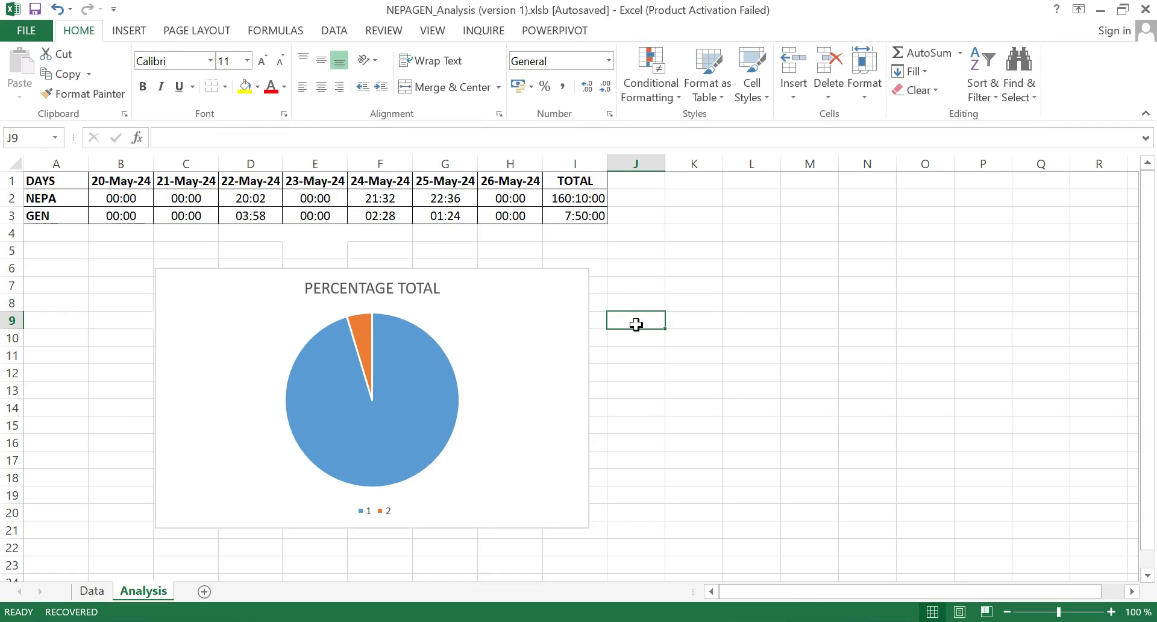
{"action": "type", "text": "h"}
{"action": "key", "text": "BackSpace"}
{"action": "type", "text": "n"}
{"action": "key", "text": "BackSpace"}
{"action": "type", "text": "NEPA"}
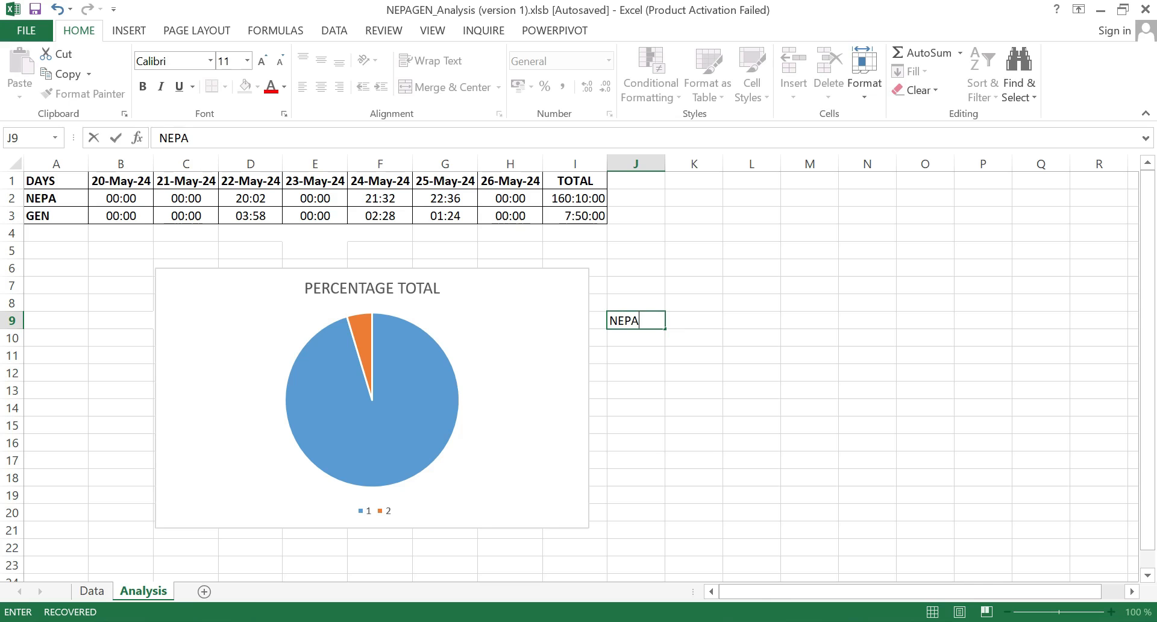
{"action": "left_click", "coordinate": [638, 339]}
{"action": "type", "text": "GEN"}
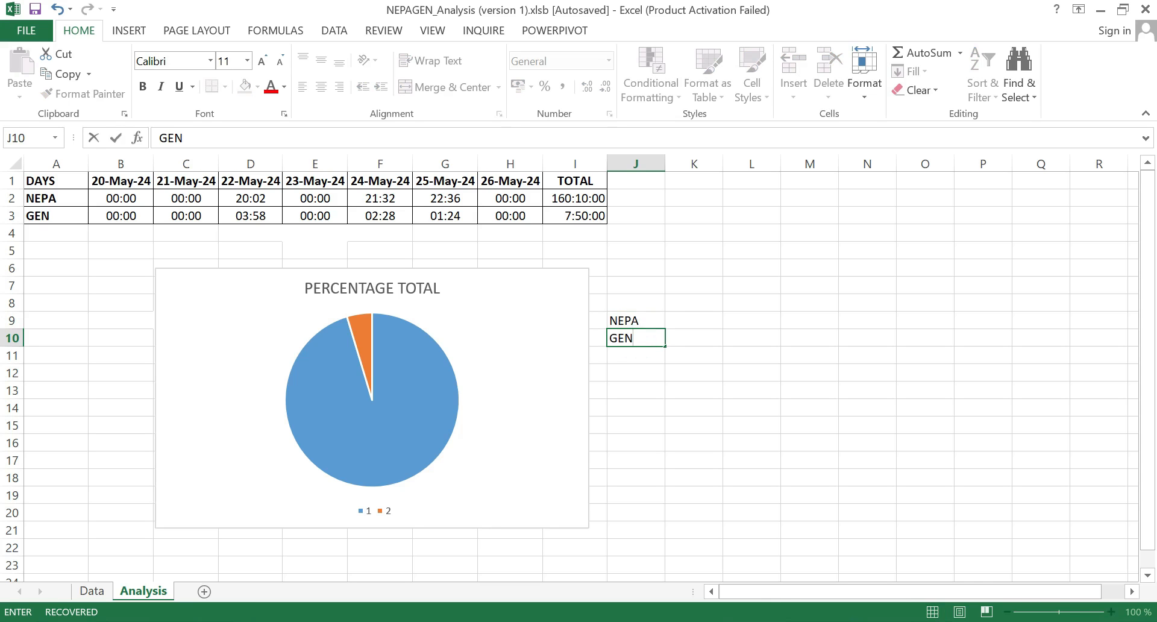
{"action": "left_click", "coordinate": [615, 317]}
{"action": "left_click_drag", "start_coordinate": [617, 318], "coordinate": [620, 338]}
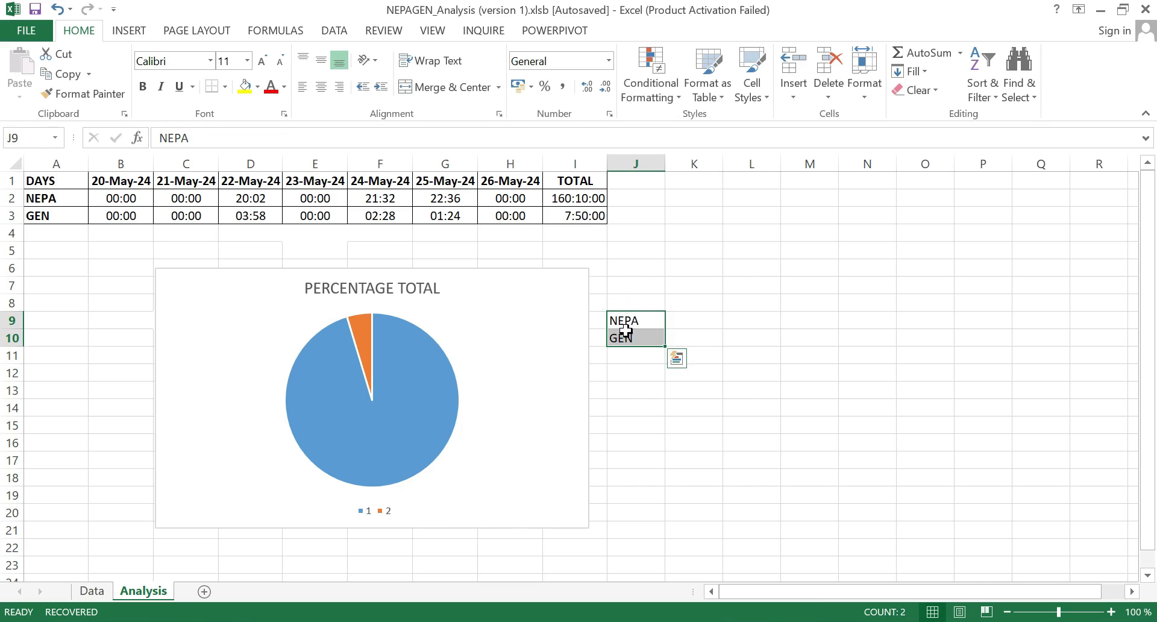
{"action": "left_click", "coordinate": [746, 325]}
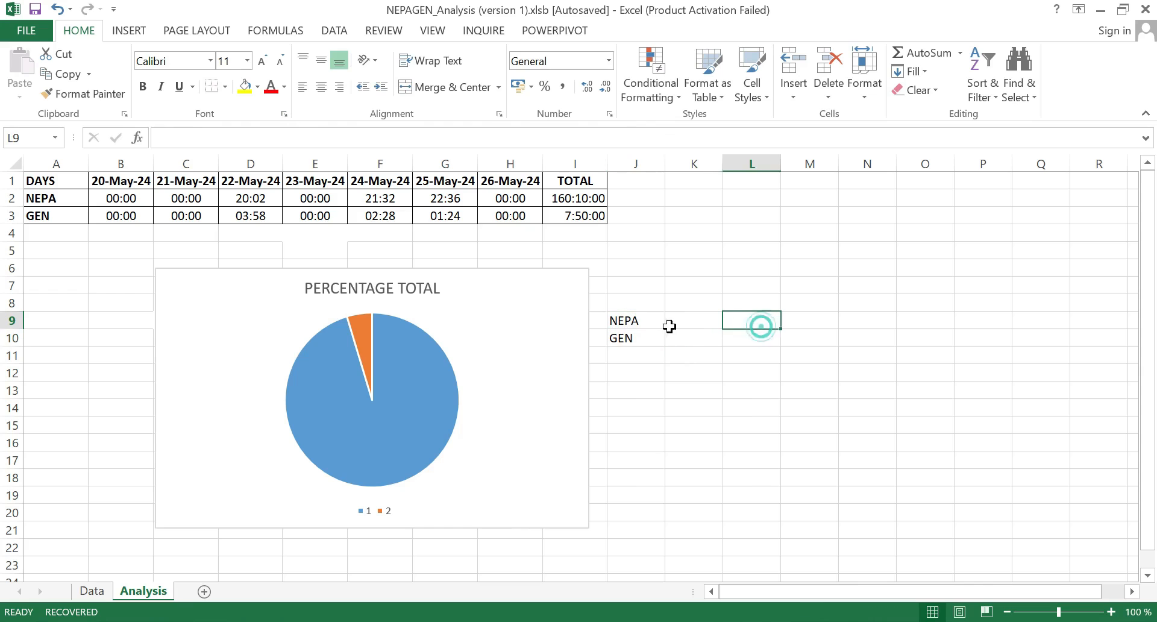
Fill the NEPA cell J9 with blue and the GEN cell J10 with orange as a colour key for the pie slices.
{"action": "left_click", "coordinate": [613, 314]}
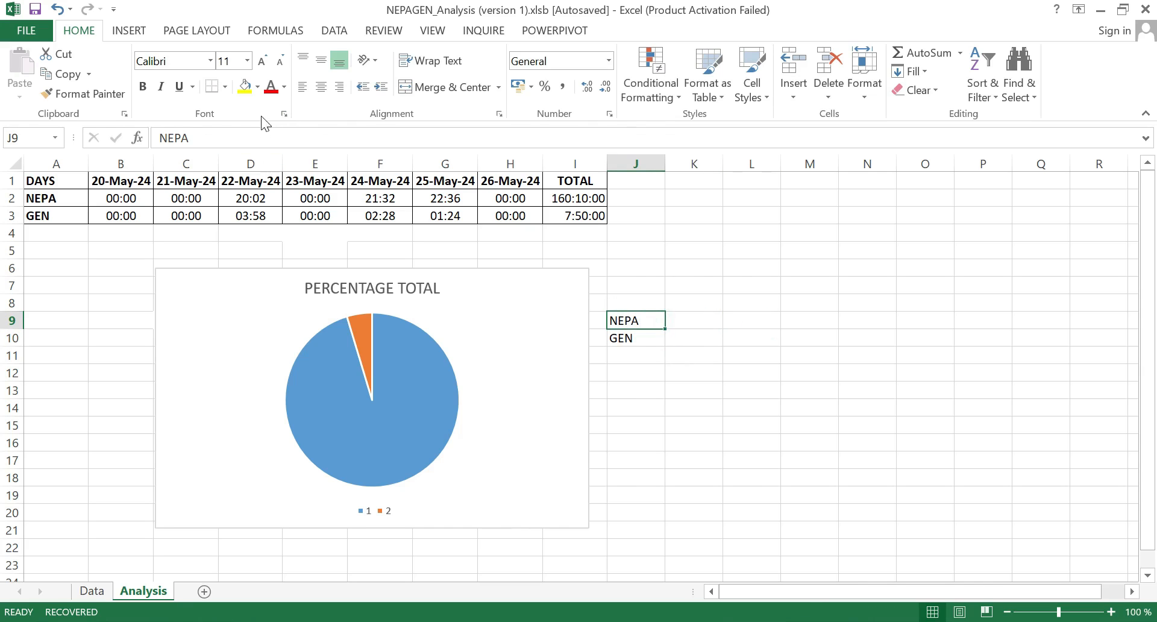
{"action": "left_click", "coordinate": [258, 87]}
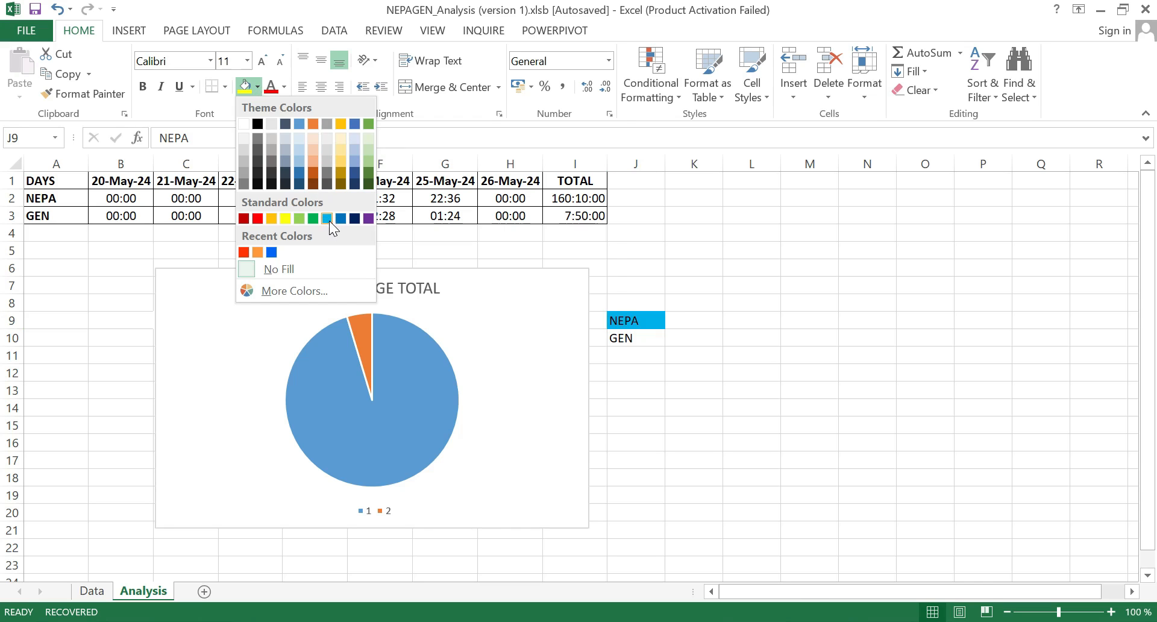
{"action": "left_click", "coordinate": [298, 125]}
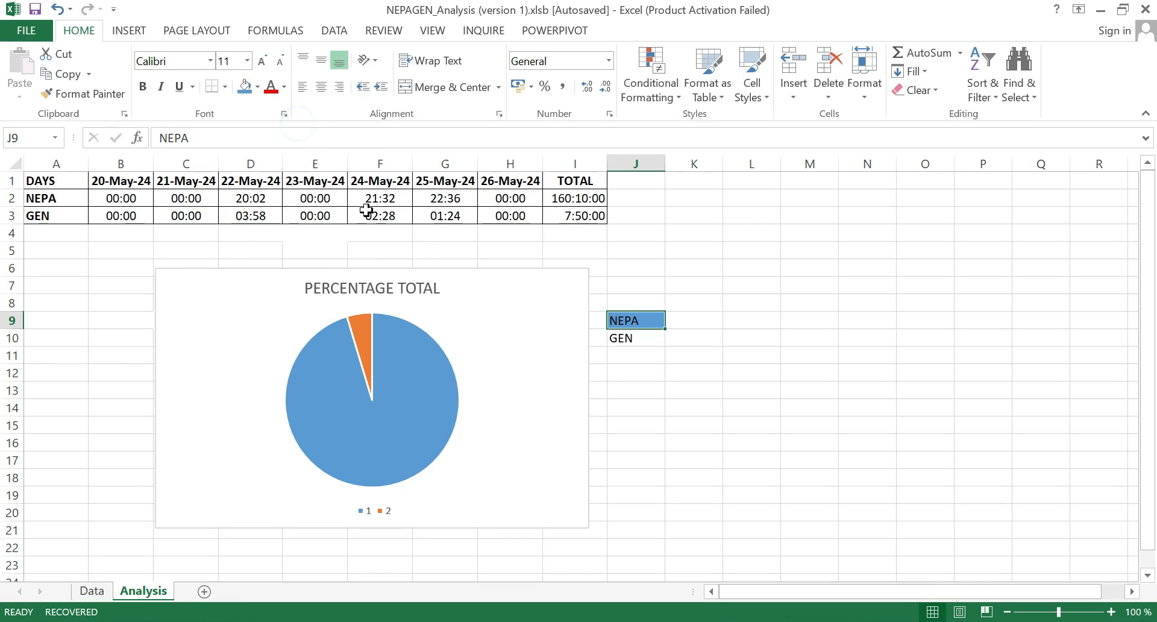
{"action": "left_click", "coordinate": [631, 338]}
{"action": "left_click", "coordinate": [250, 86]}
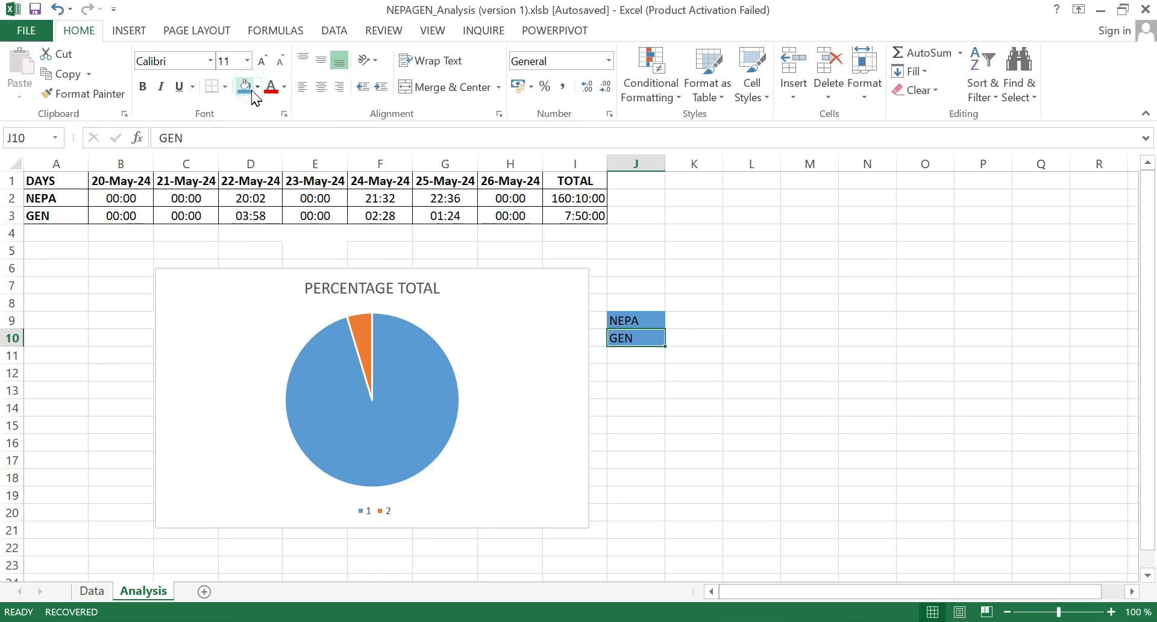
{"action": "left_click", "coordinate": [257, 87]}
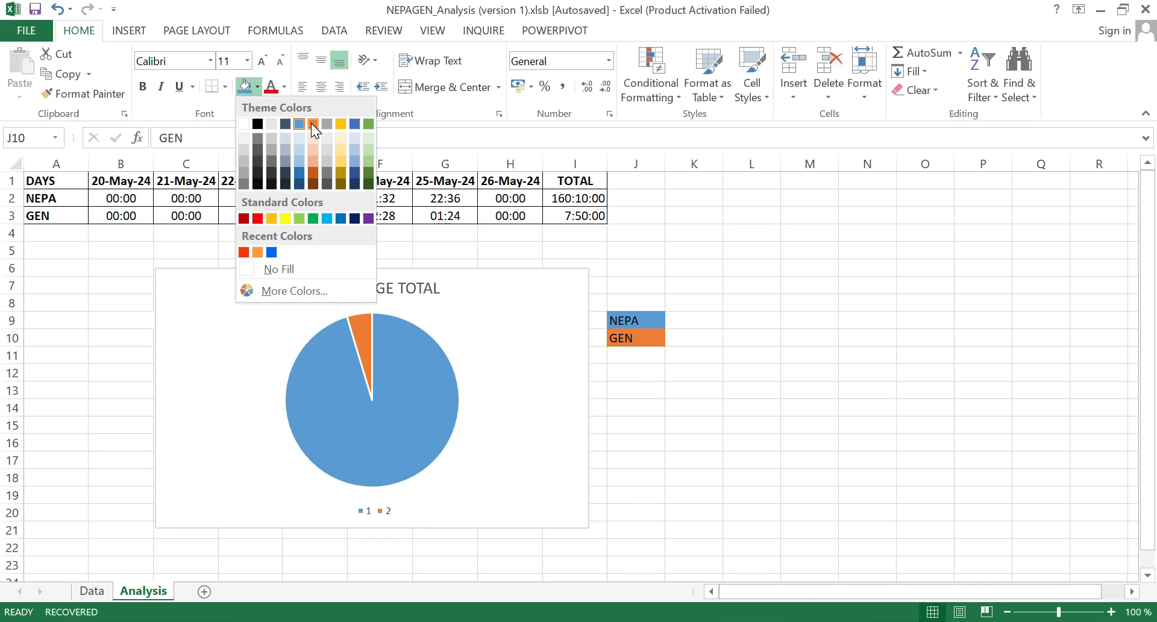
{"action": "left_click", "coordinate": [257, 251]}
{"action": "left_click", "coordinate": [637, 427]}
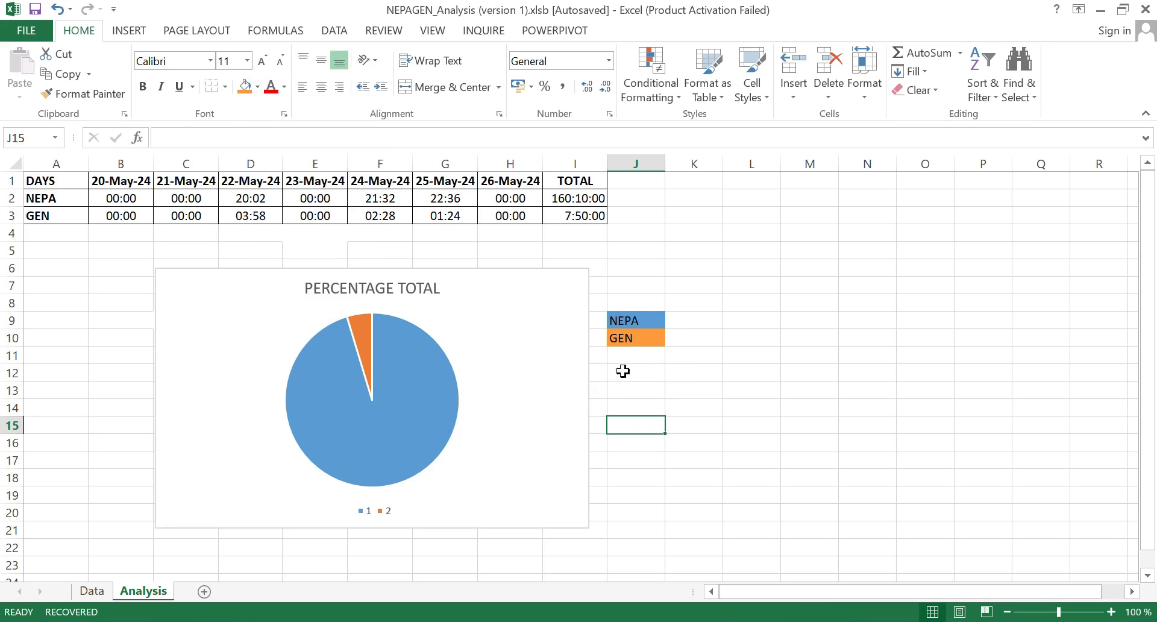
Examine the pie chart's slices and read their values and percentage shares against the colour key.
{"action": "mouse_move", "coordinate": [394, 399]}
{"action": "mouse_move", "coordinate": [318, 362]}
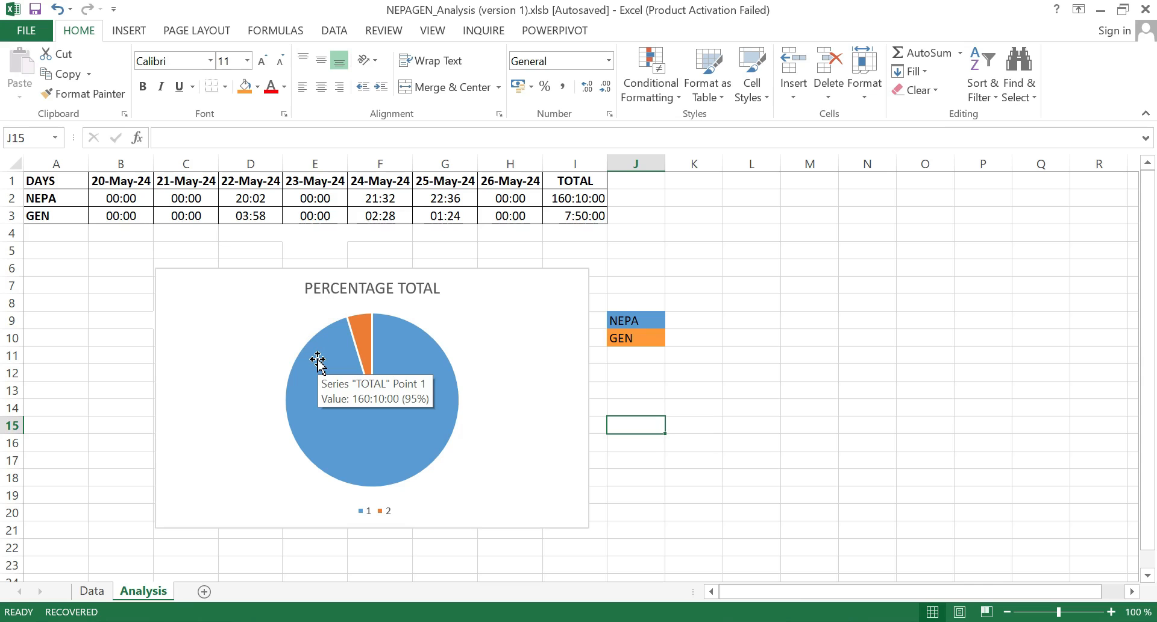
{"action": "left_click", "coordinate": [318, 362]}
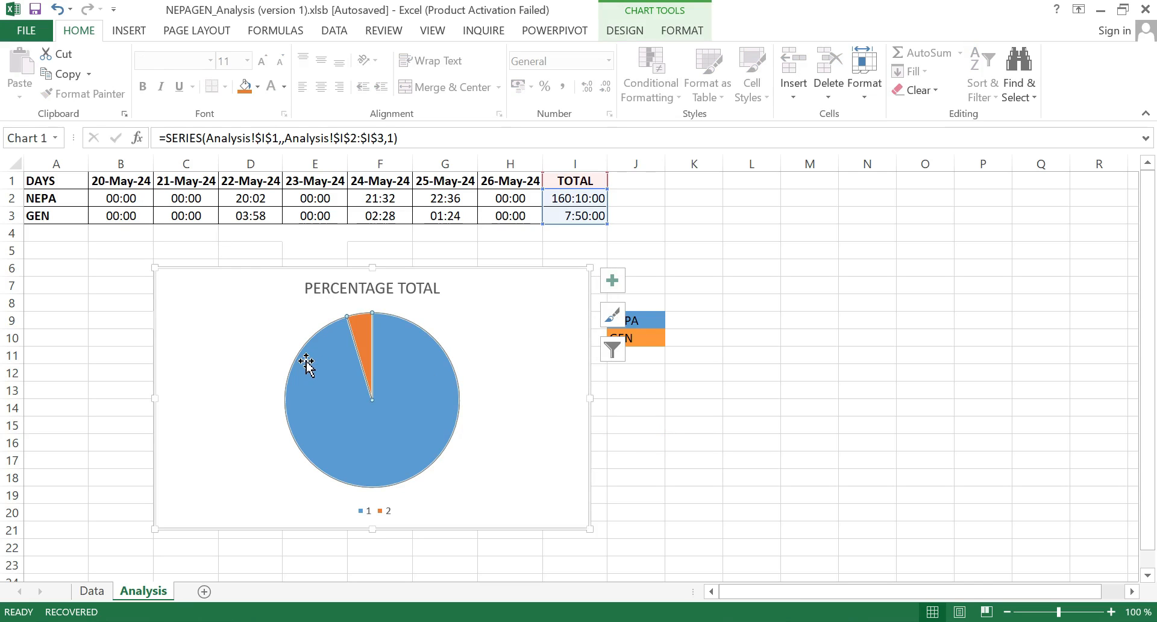
{"action": "left_click", "coordinate": [363, 331]}
{"action": "left_click", "coordinate": [245, 339]}
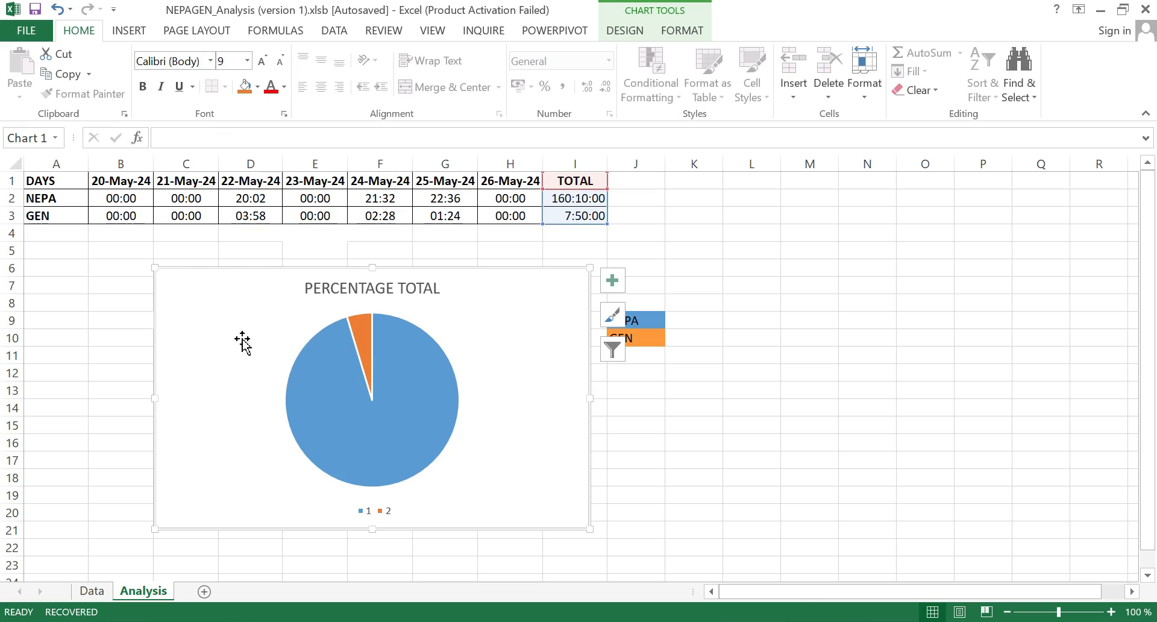
{"action": "mouse_move", "coordinate": [304, 400]}
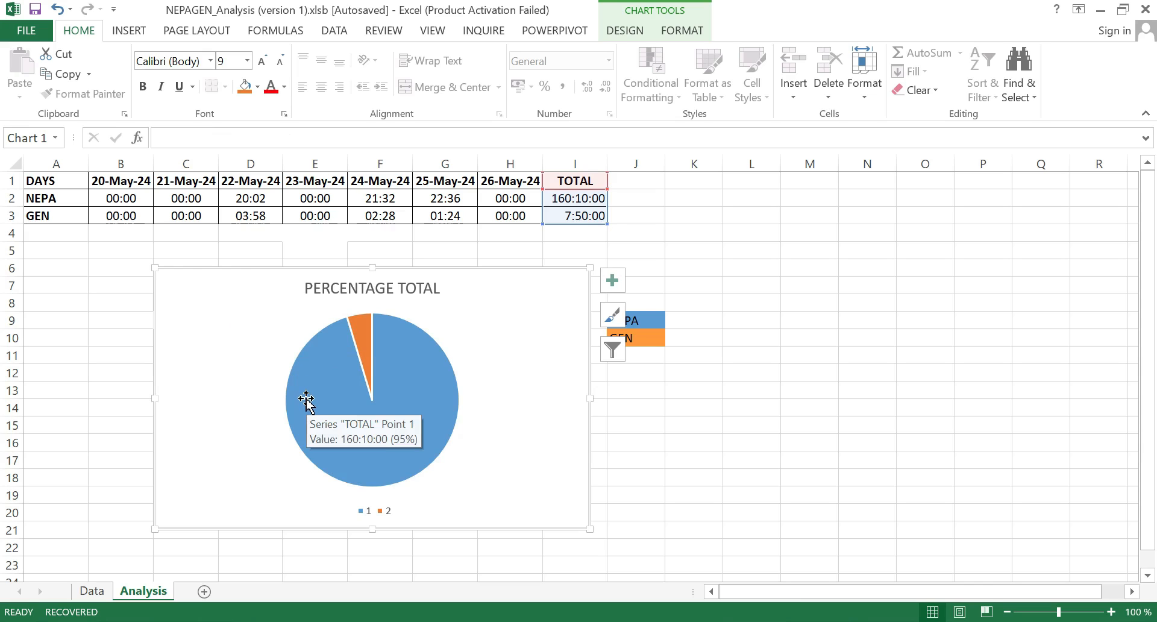
{"action": "left_click", "coordinate": [306, 401]}
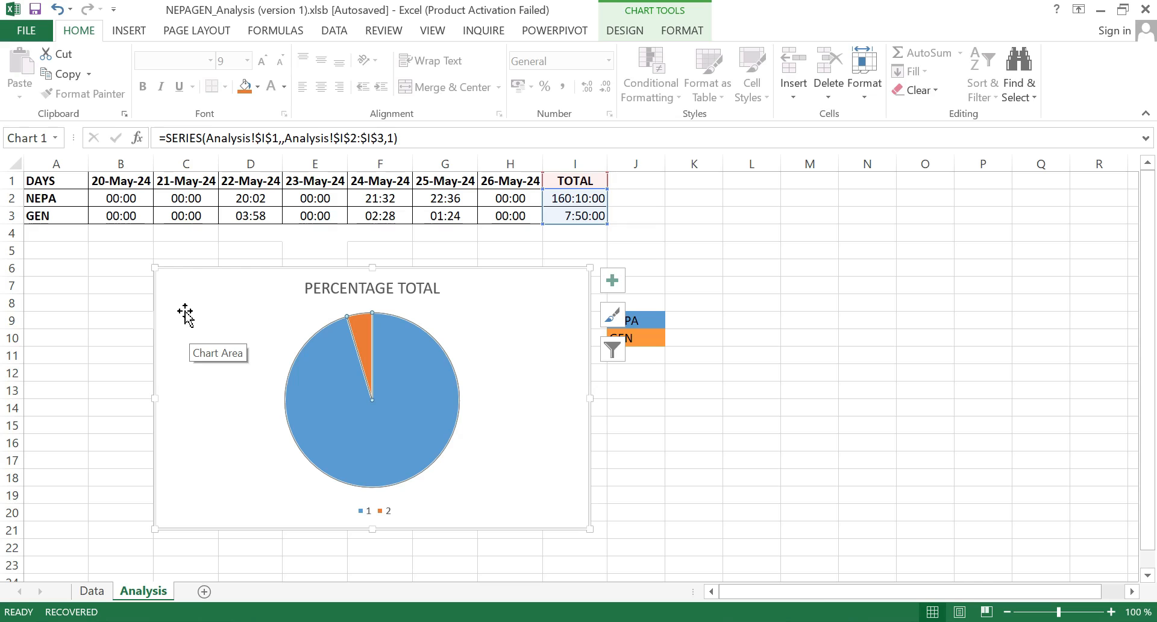
{"action": "mouse_move", "coordinate": [303, 394]}
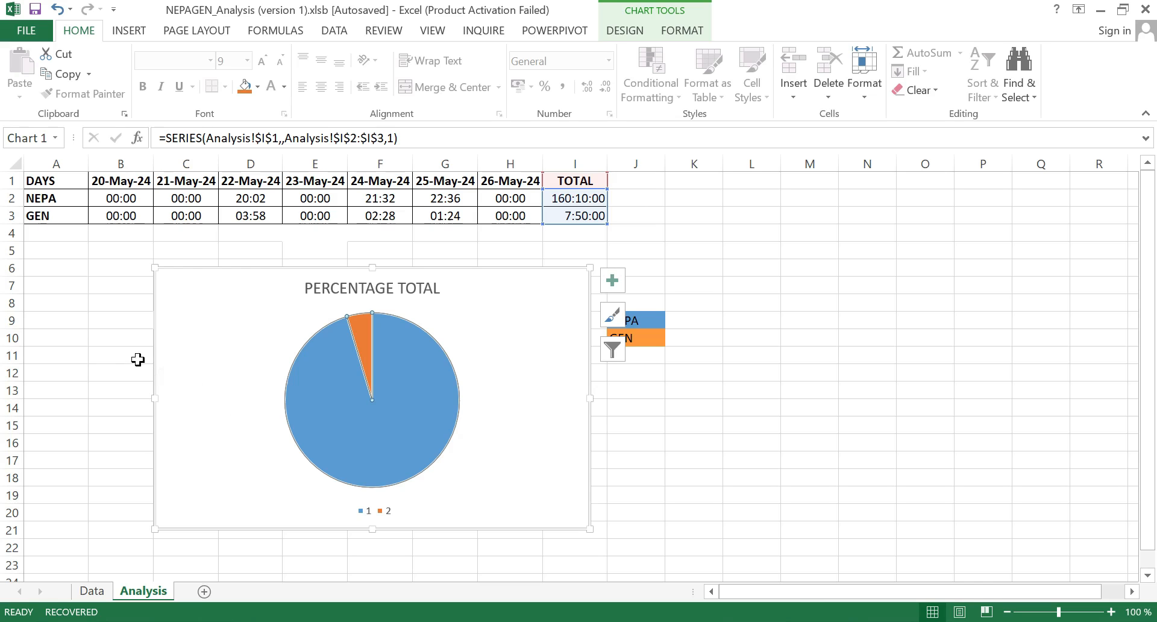
{"action": "left_click", "coordinate": [114, 351]}
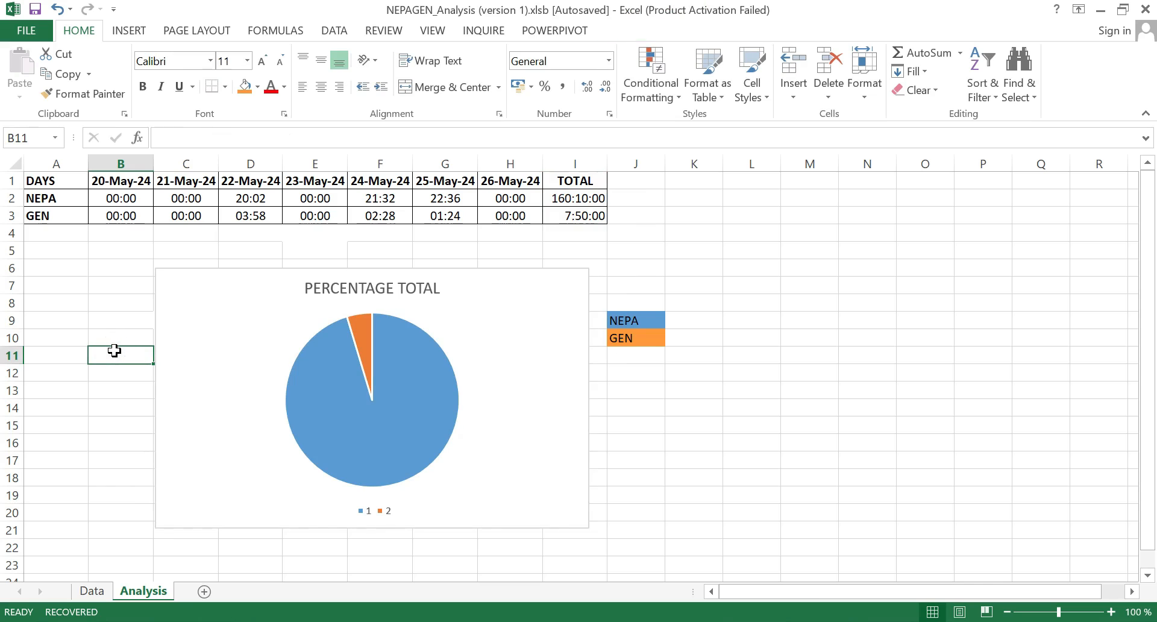